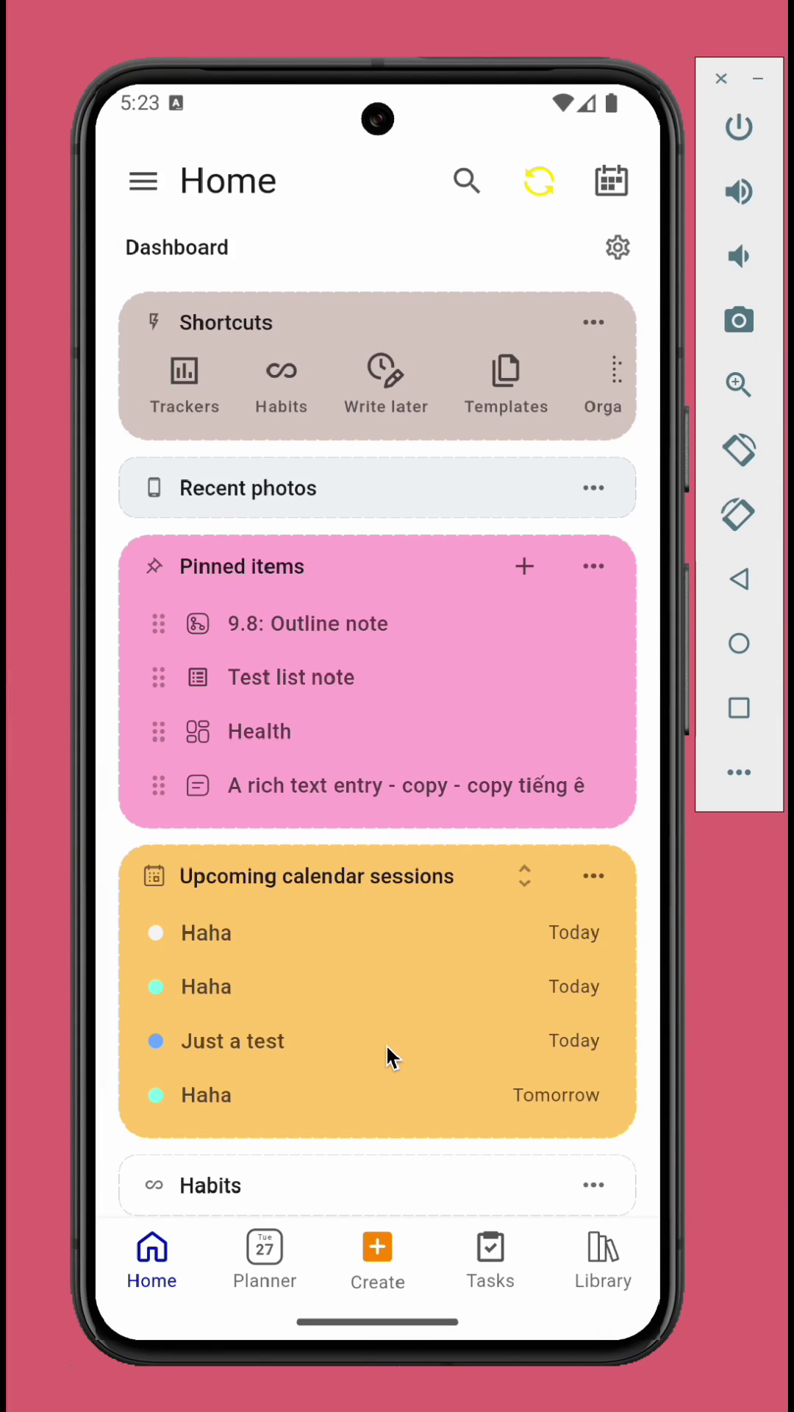
# Switch to the Library's Notes page, glancing at the new-note types without creating one.
pyautogui.click(602, 1276)
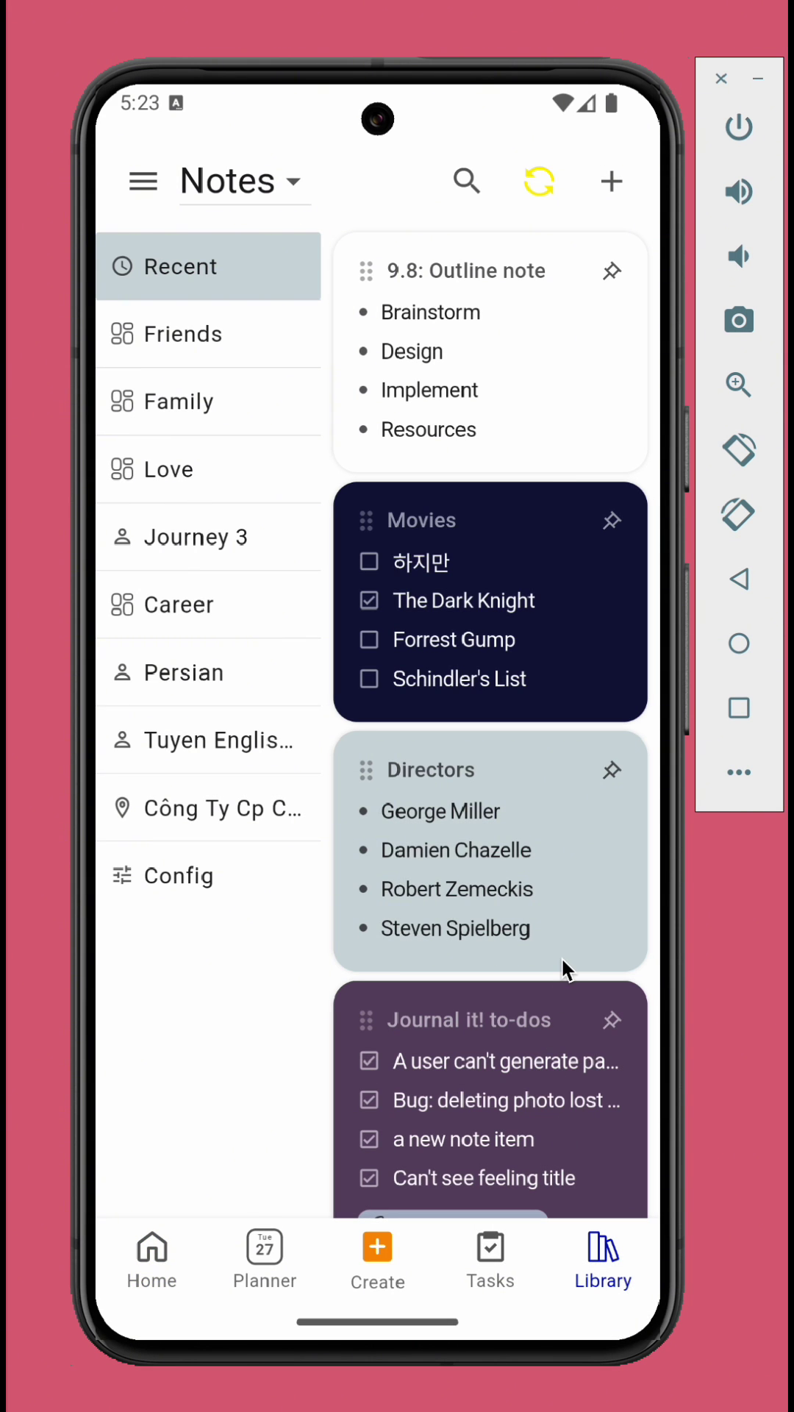
pyautogui.click(609, 193)
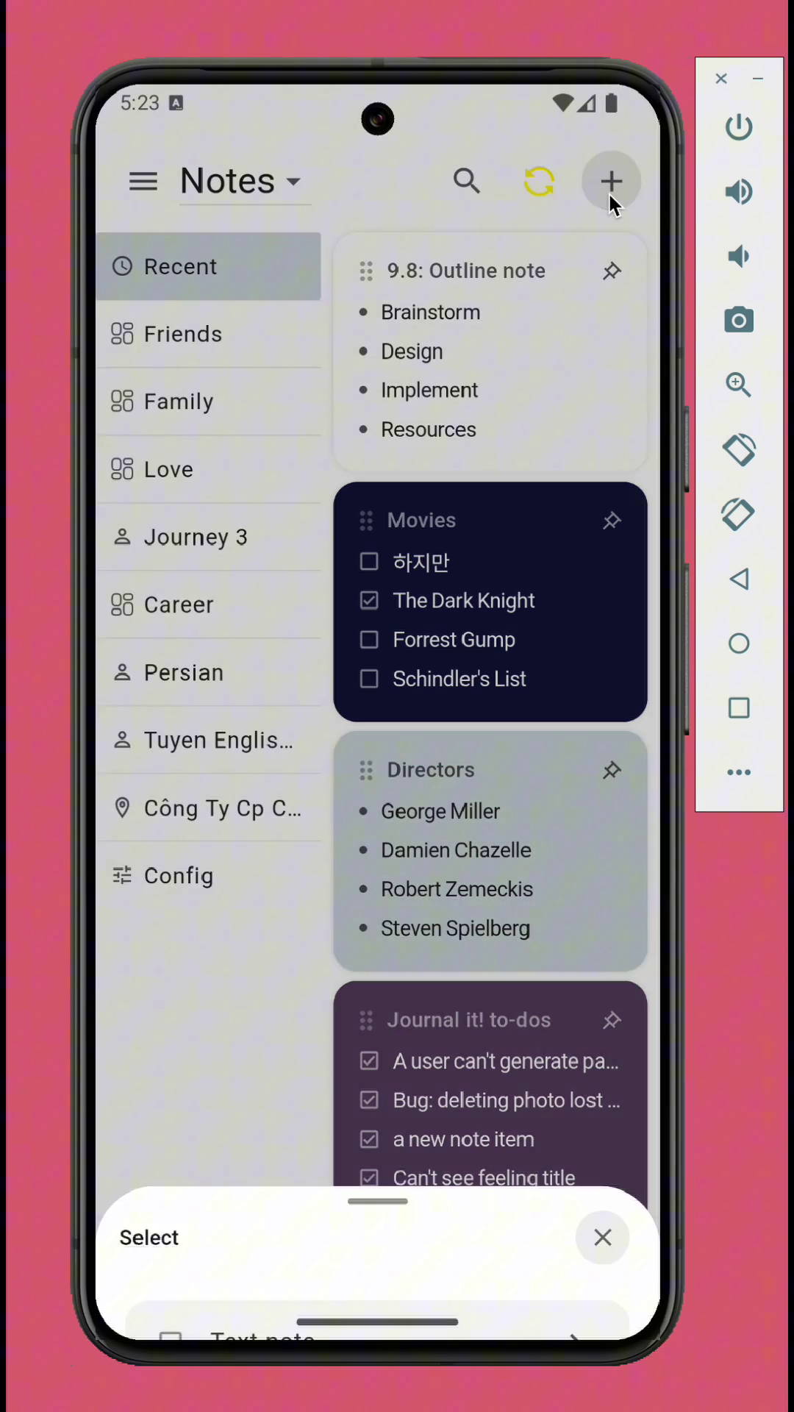
pyautogui.click(416, 1201)
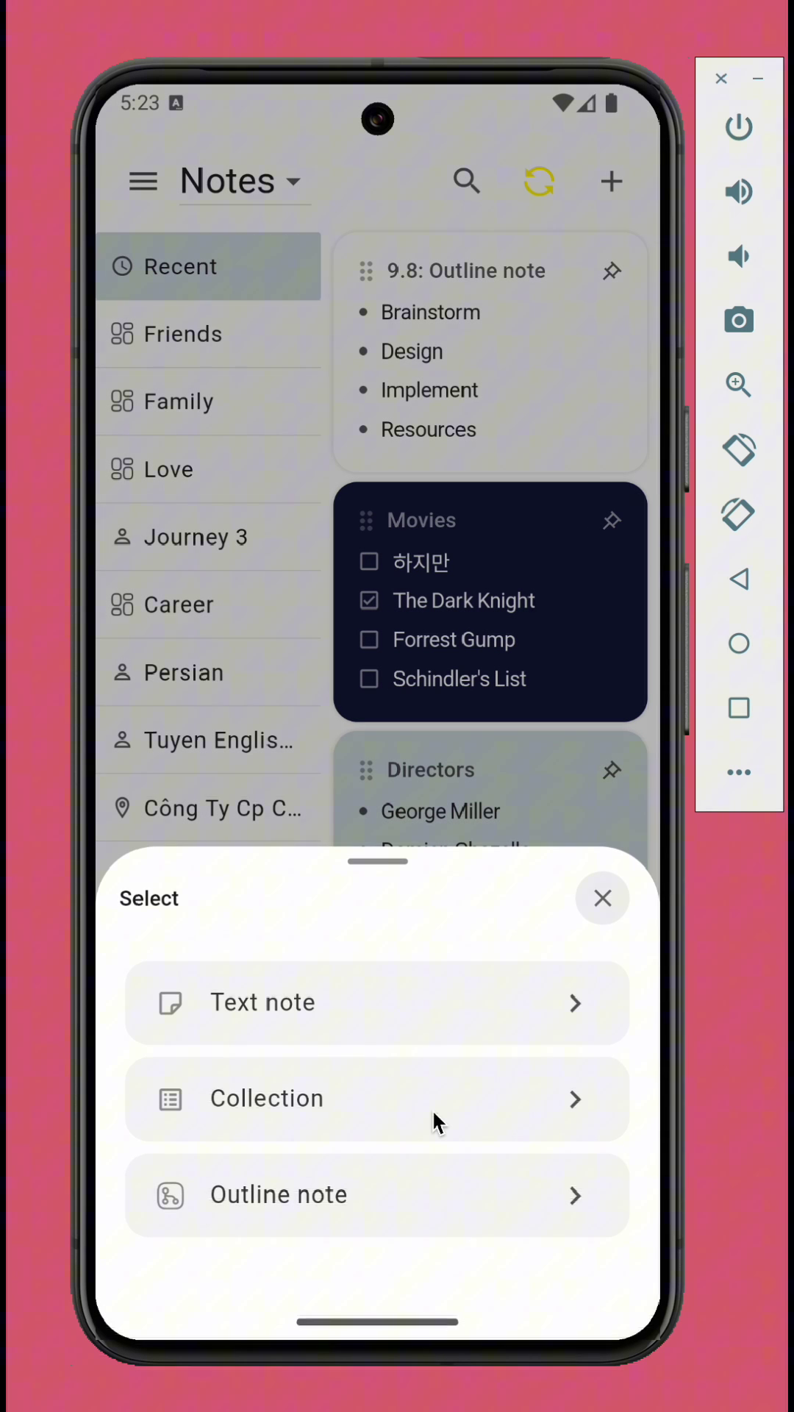
pyautogui.click(597, 897)
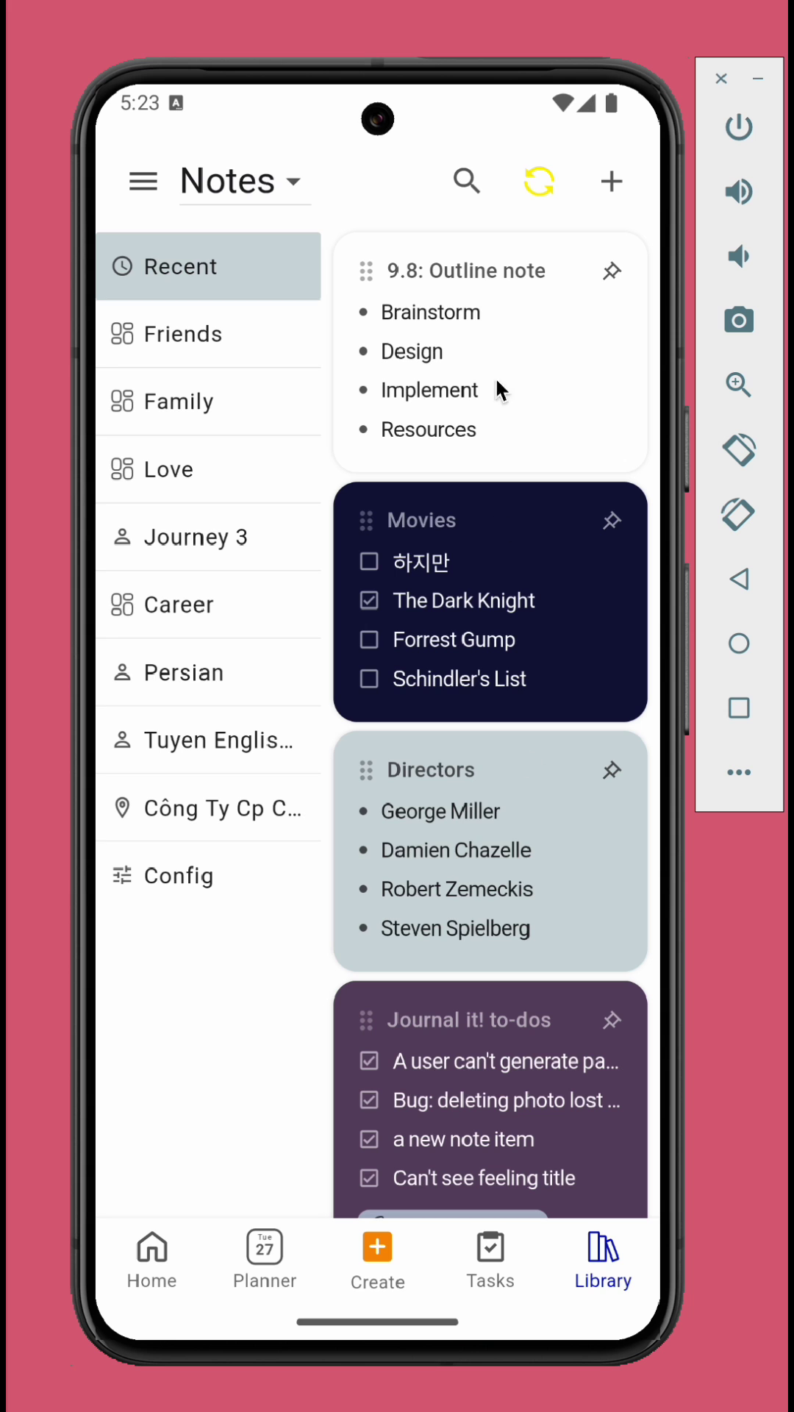
# Open the 9.8: Outline note and expand Brainstorm.
pyautogui.click(513, 275)
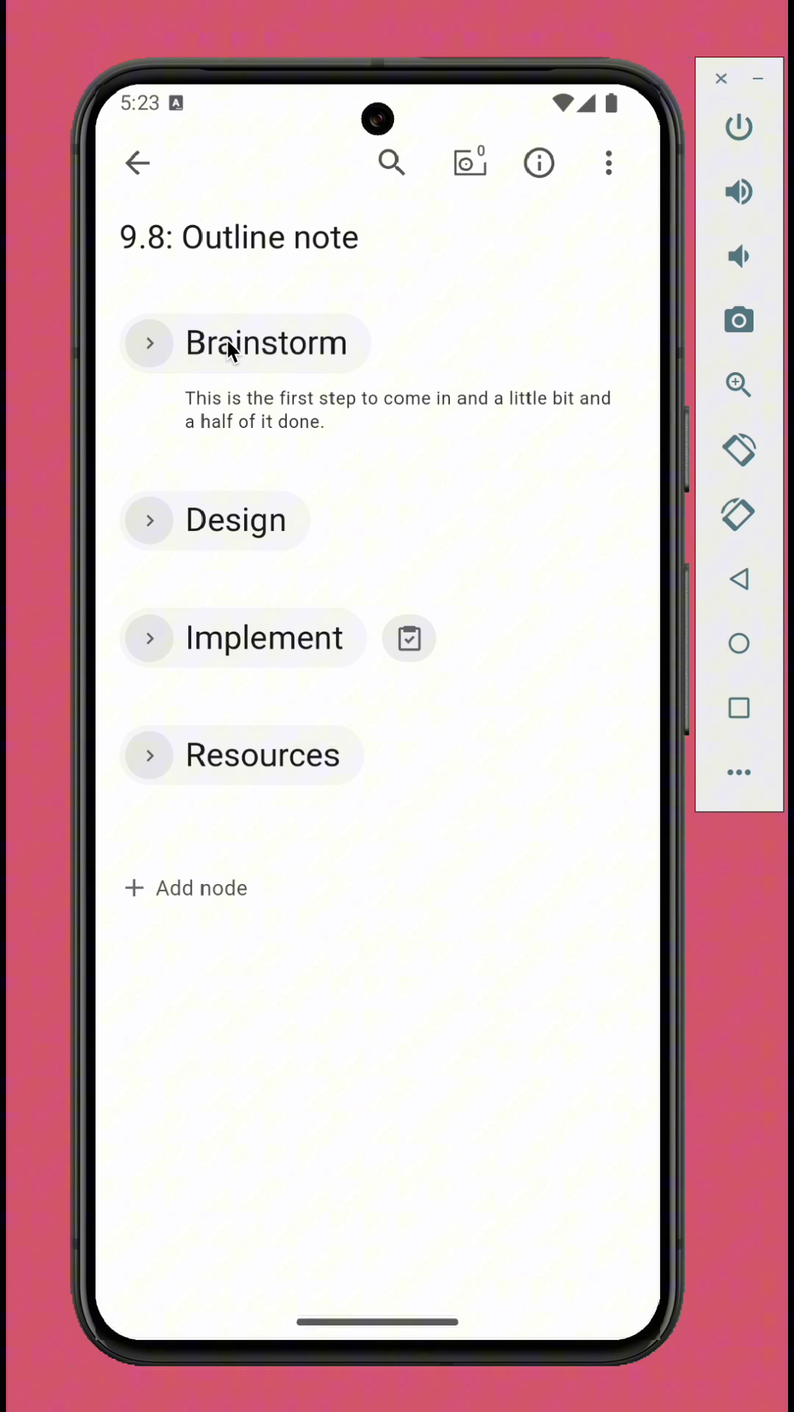
pyautogui.click(151, 344)
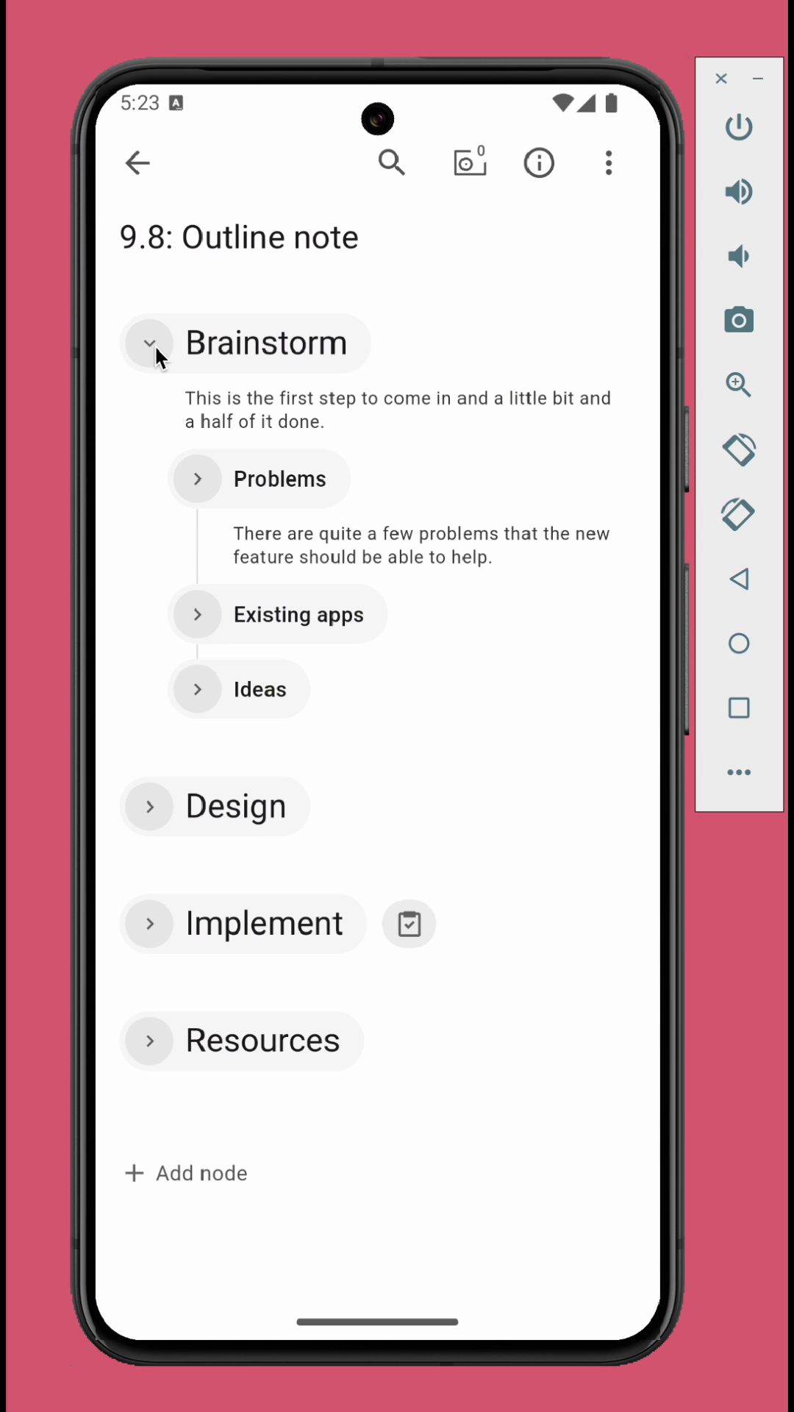
# Expand Problems, Hard to make complex notes and Lack structure, then collapse them again.
pyautogui.click(197, 475)
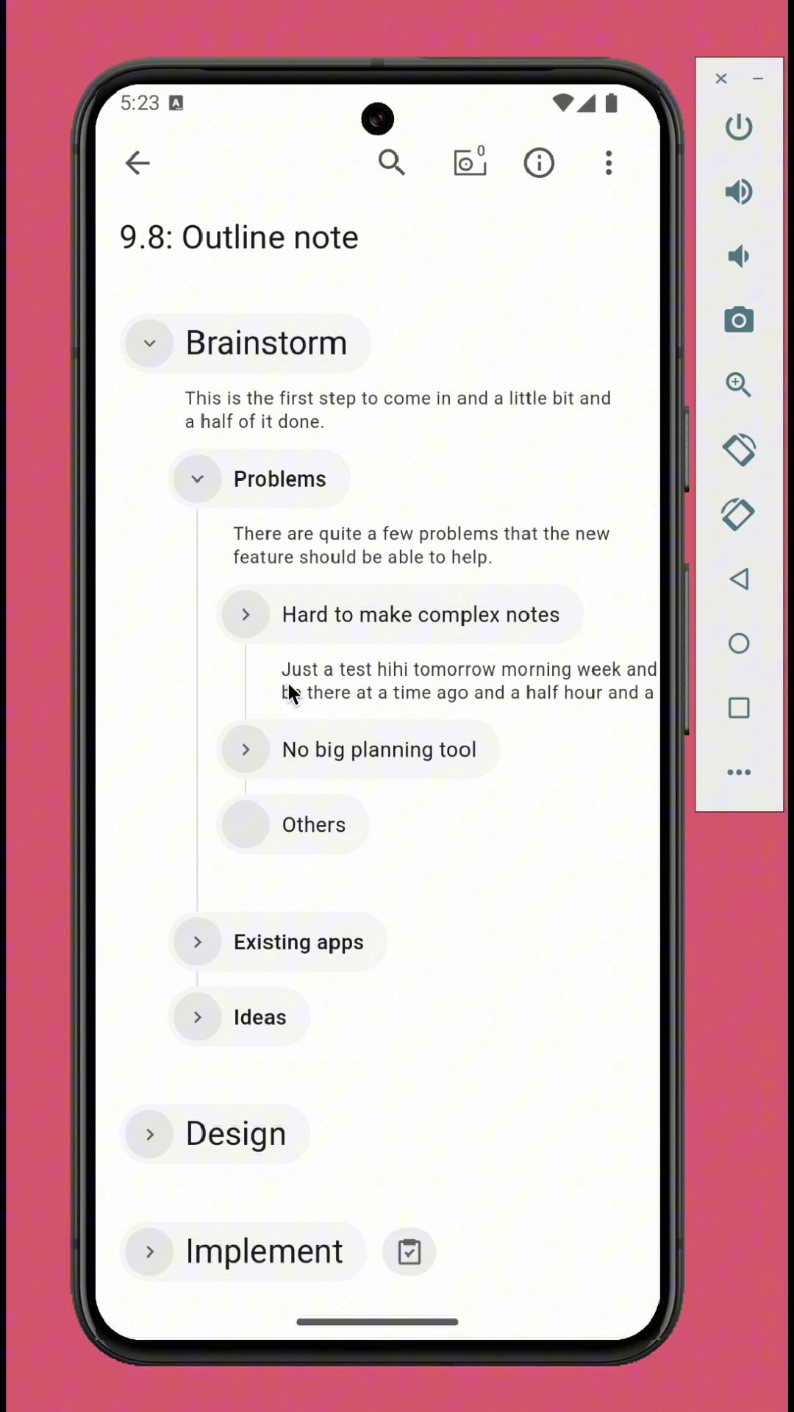
pyautogui.click(246, 615)
pyautogui.click(291, 748)
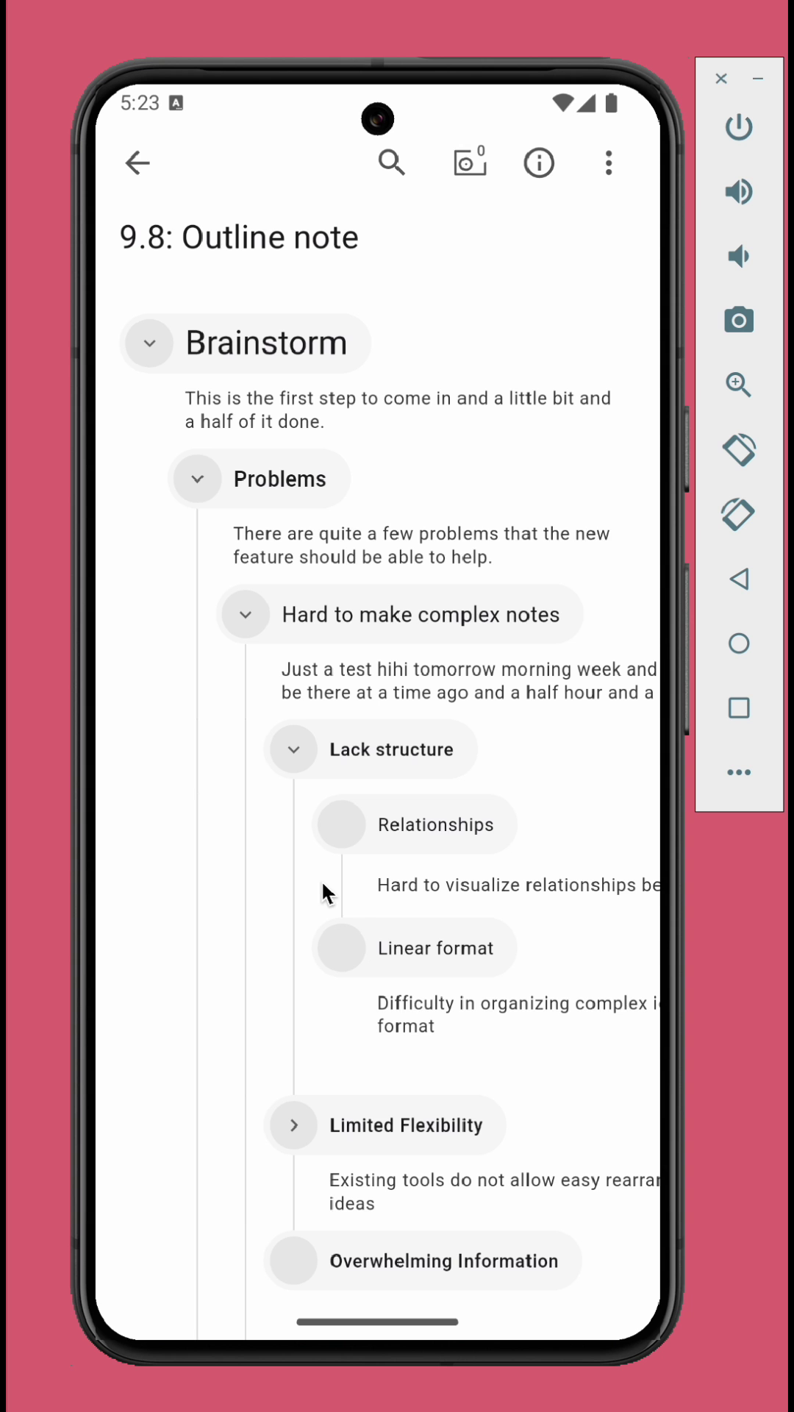
pyautogui.click(293, 747)
pyautogui.click(250, 609)
pyautogui.click(200, 476)
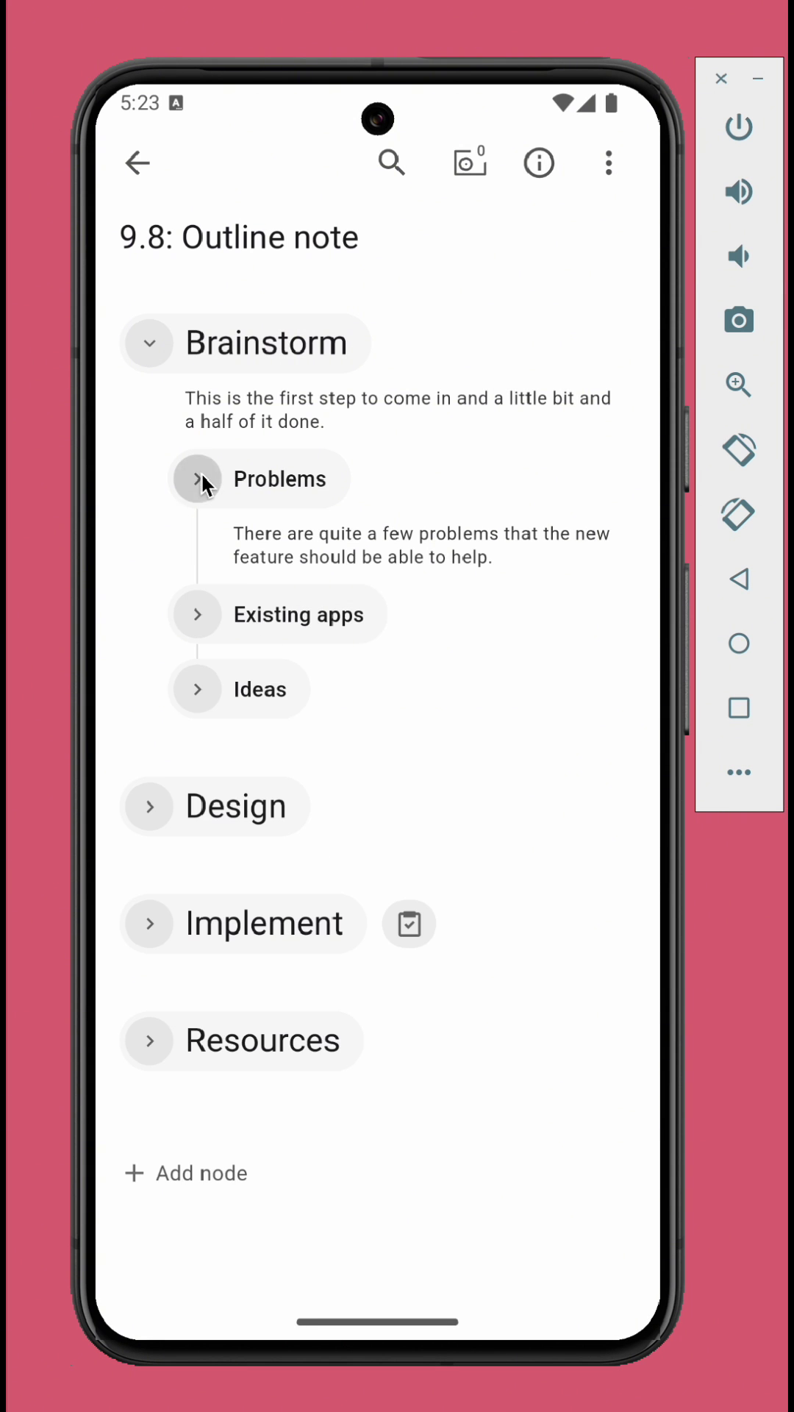
# Link the Journal it! to-dos note to the Problems node.
pyautogui.click(295, 485)
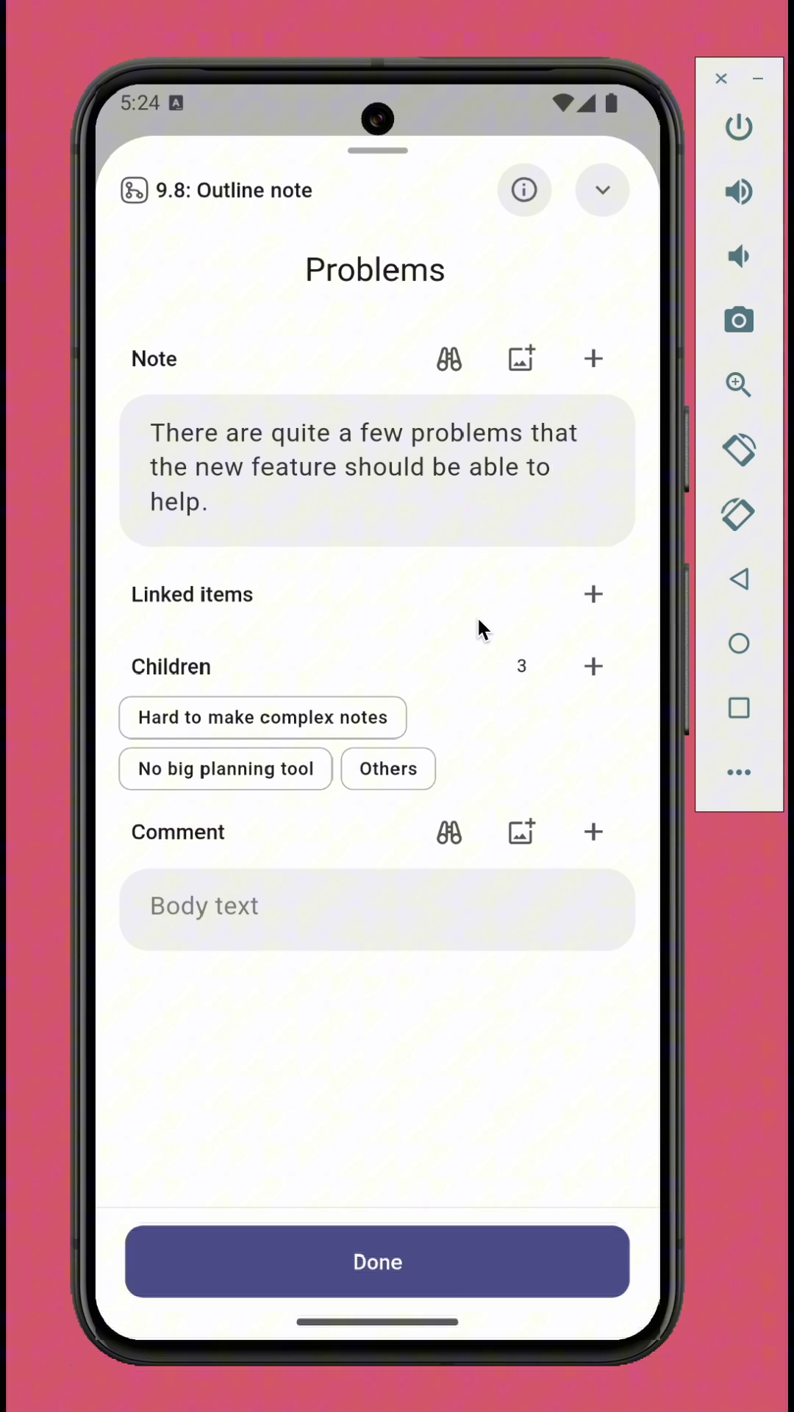
pyautogui.click(594, 593)
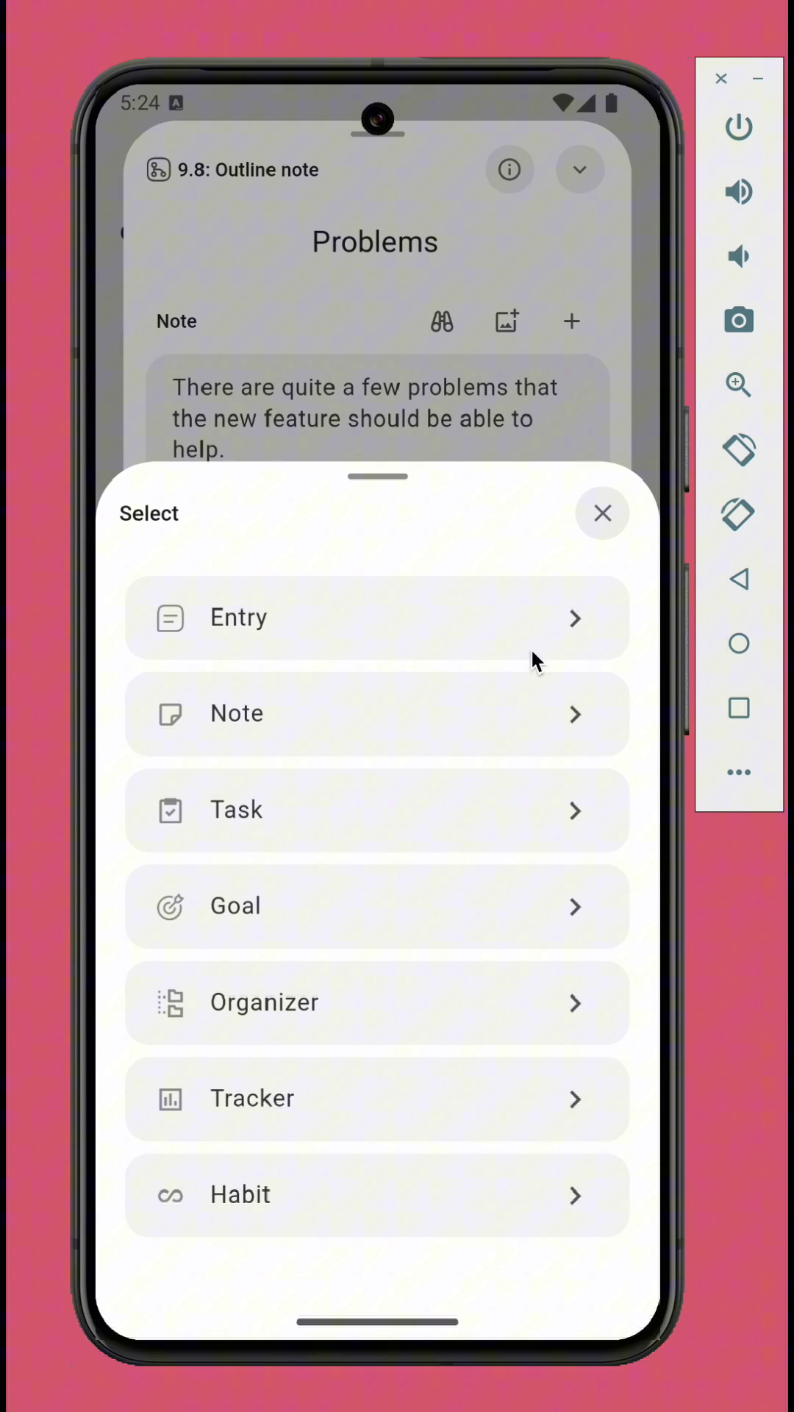
pyautogui.click(481, 706)
pyautogui.scroll(-5, 456, 717)
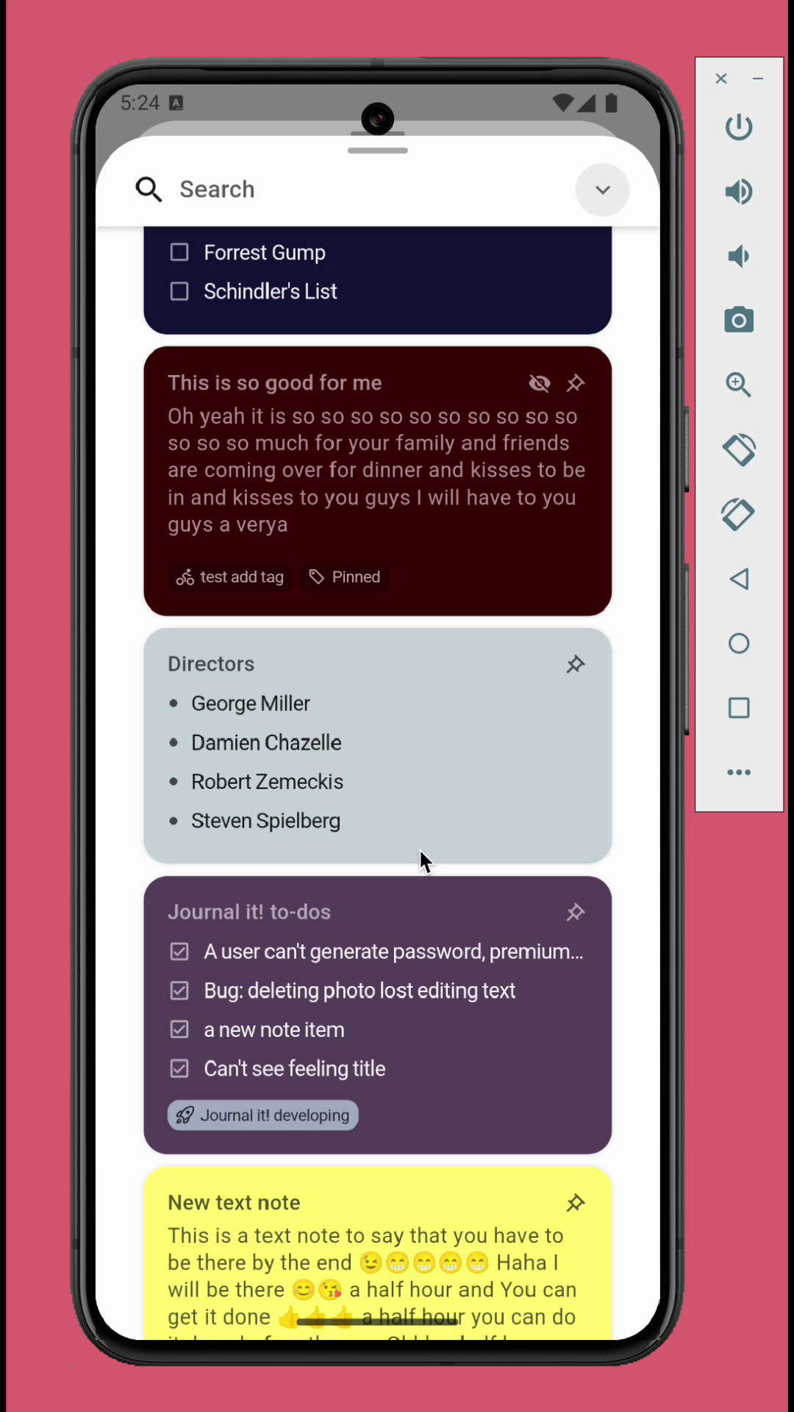
pyautogui.click(427, 898)
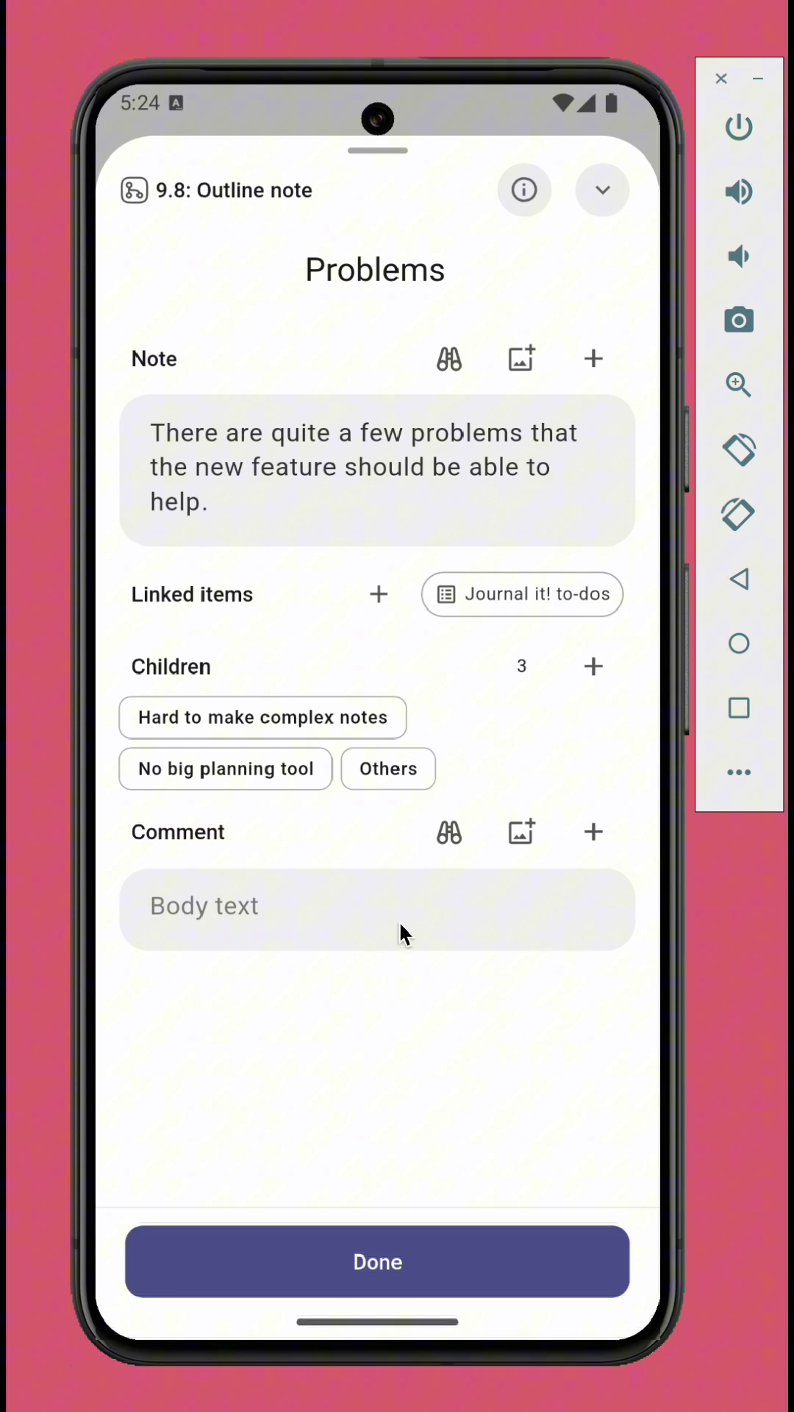
# Add the comment 'A test comment' to Problems and save the node.
pyautogui.click(386, 906)
pyautogui.write('A test comment')
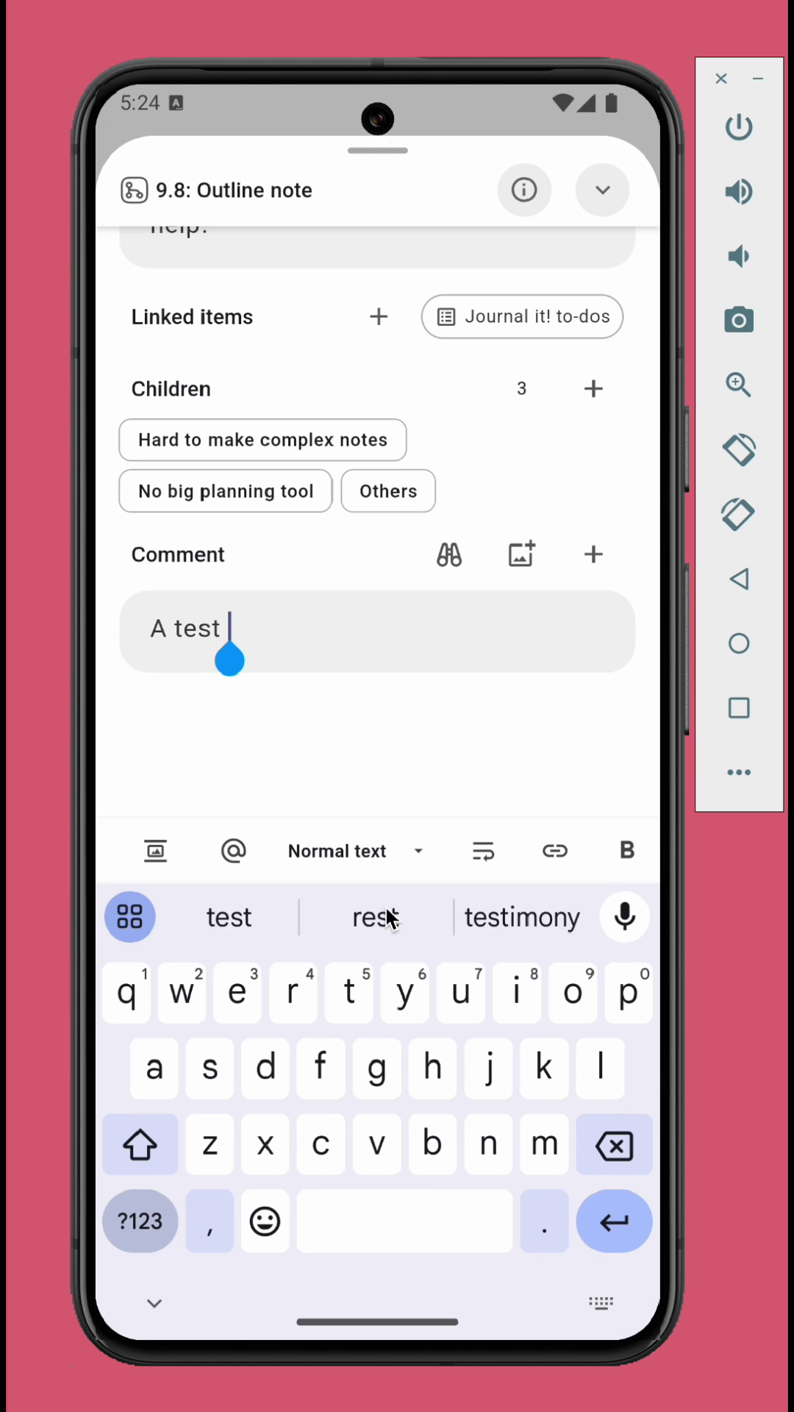
pyautogui.click(409, 713)
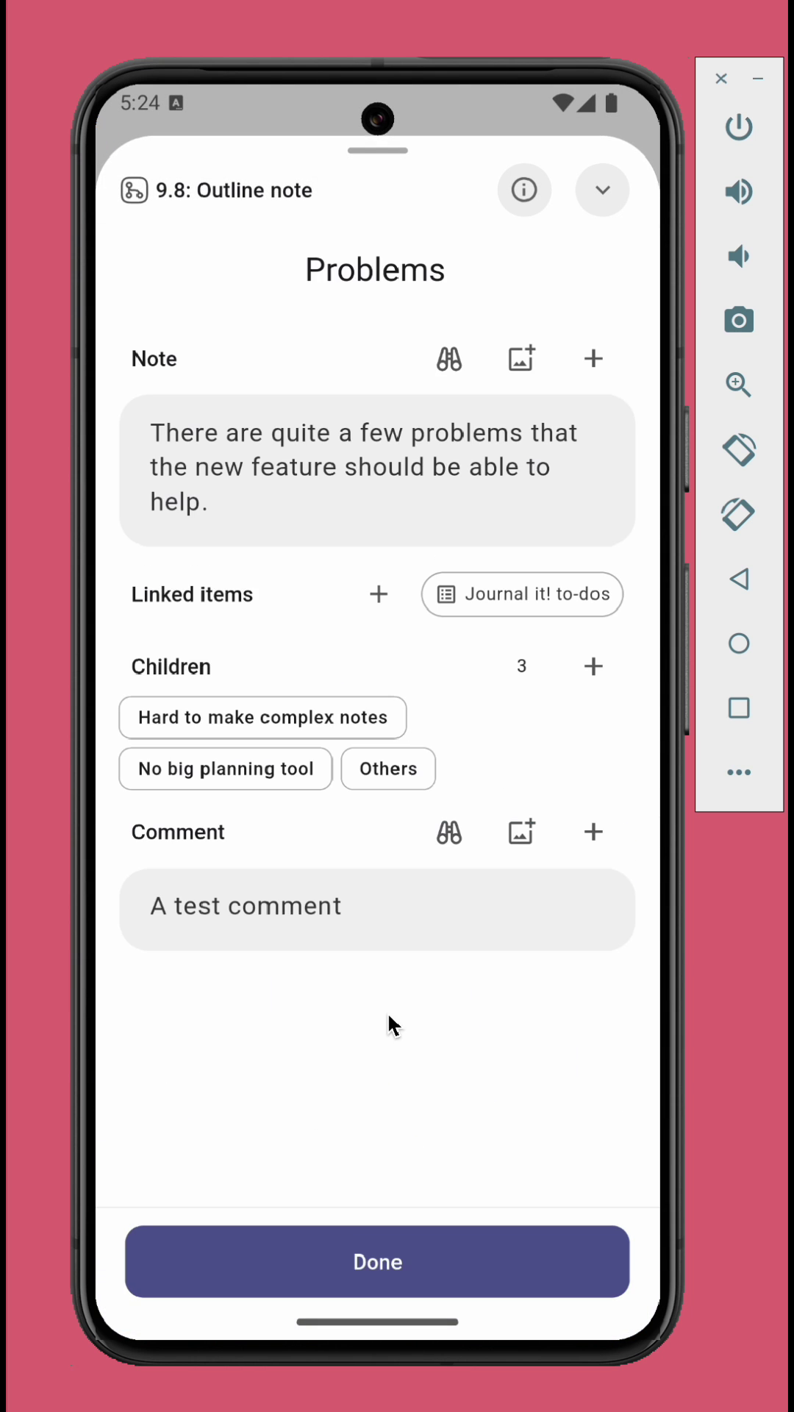
pyautogui.click(350, 1251)
# Add a child node named 'Test node' under Brainstorm.
pyautogui.click(310, 355)
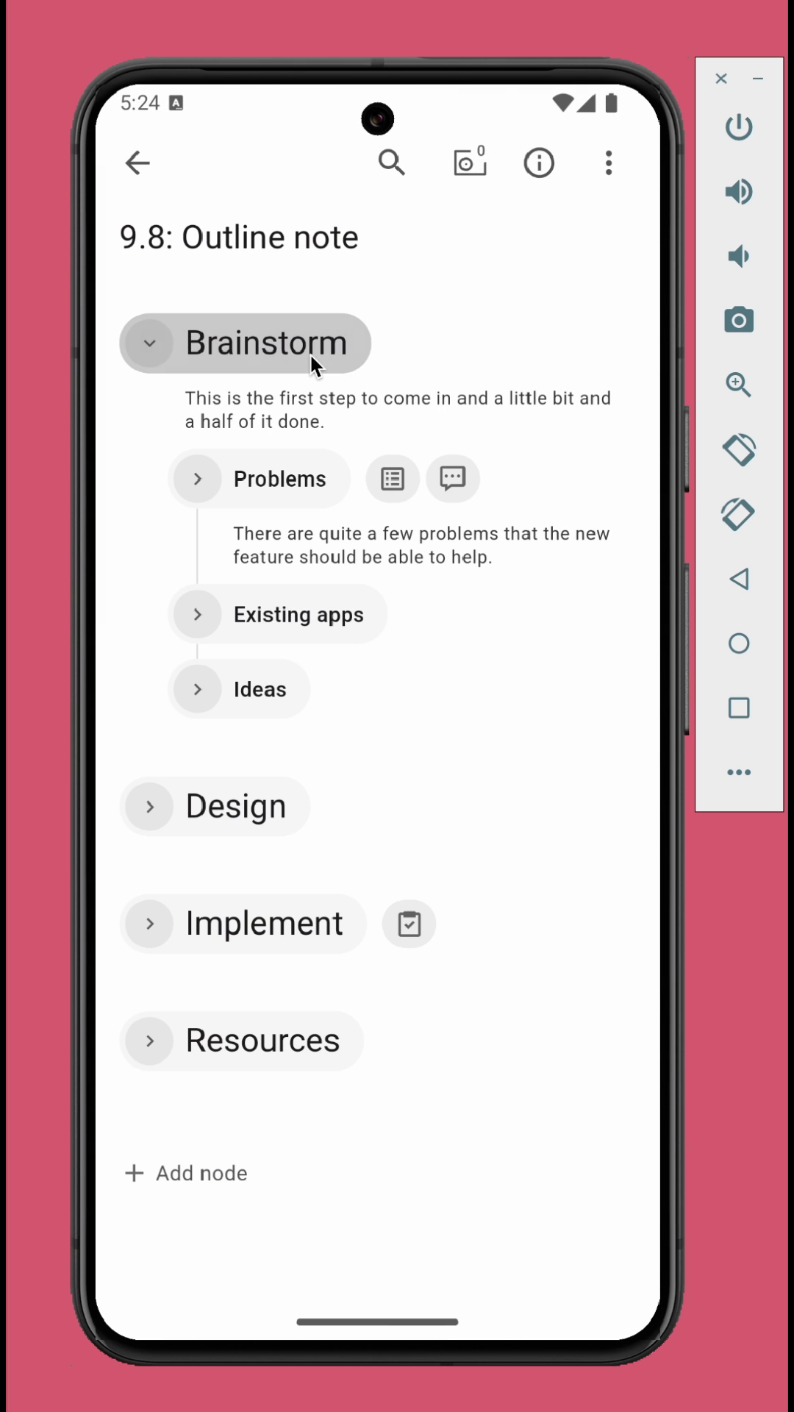
pyautogui.click(353, 436)
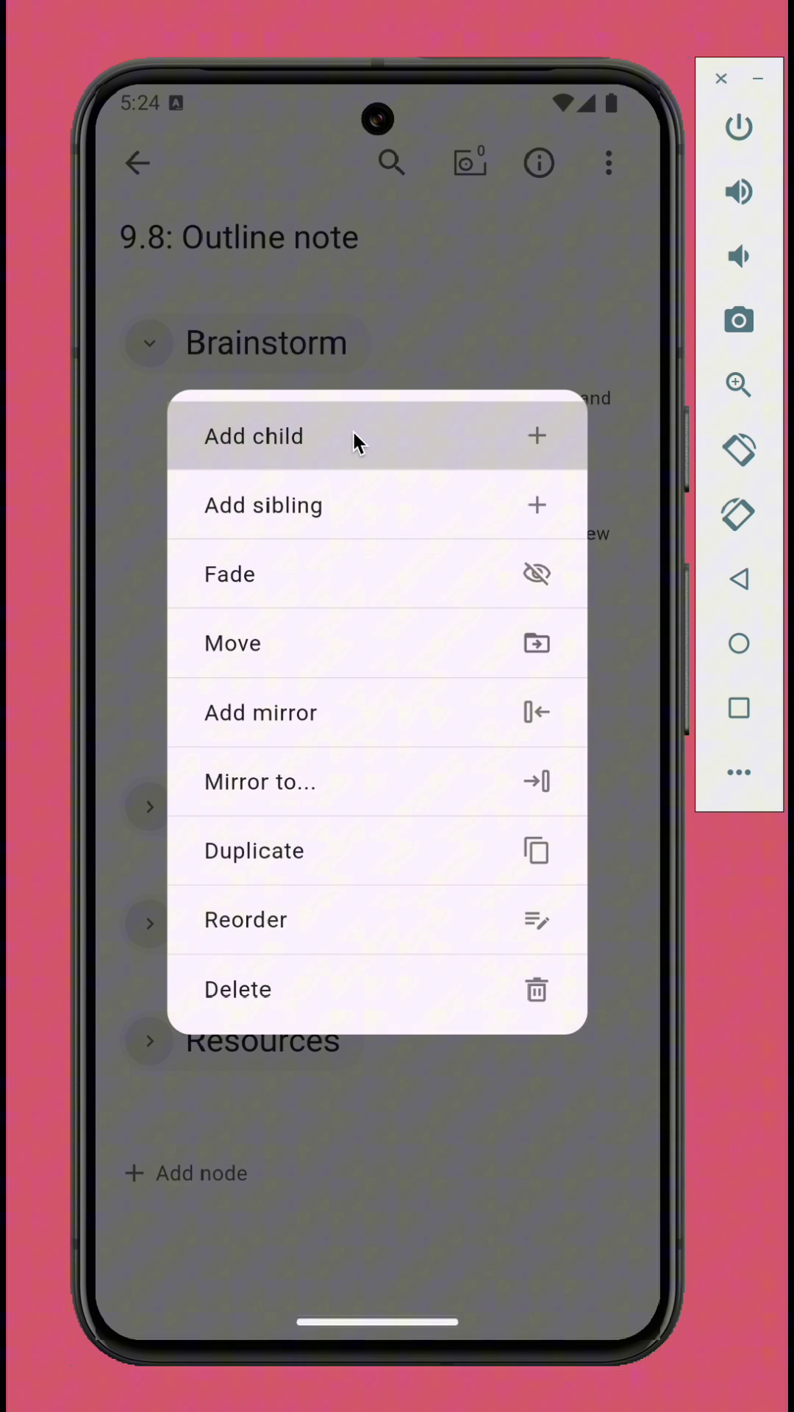
pyautogui.write('Test node')
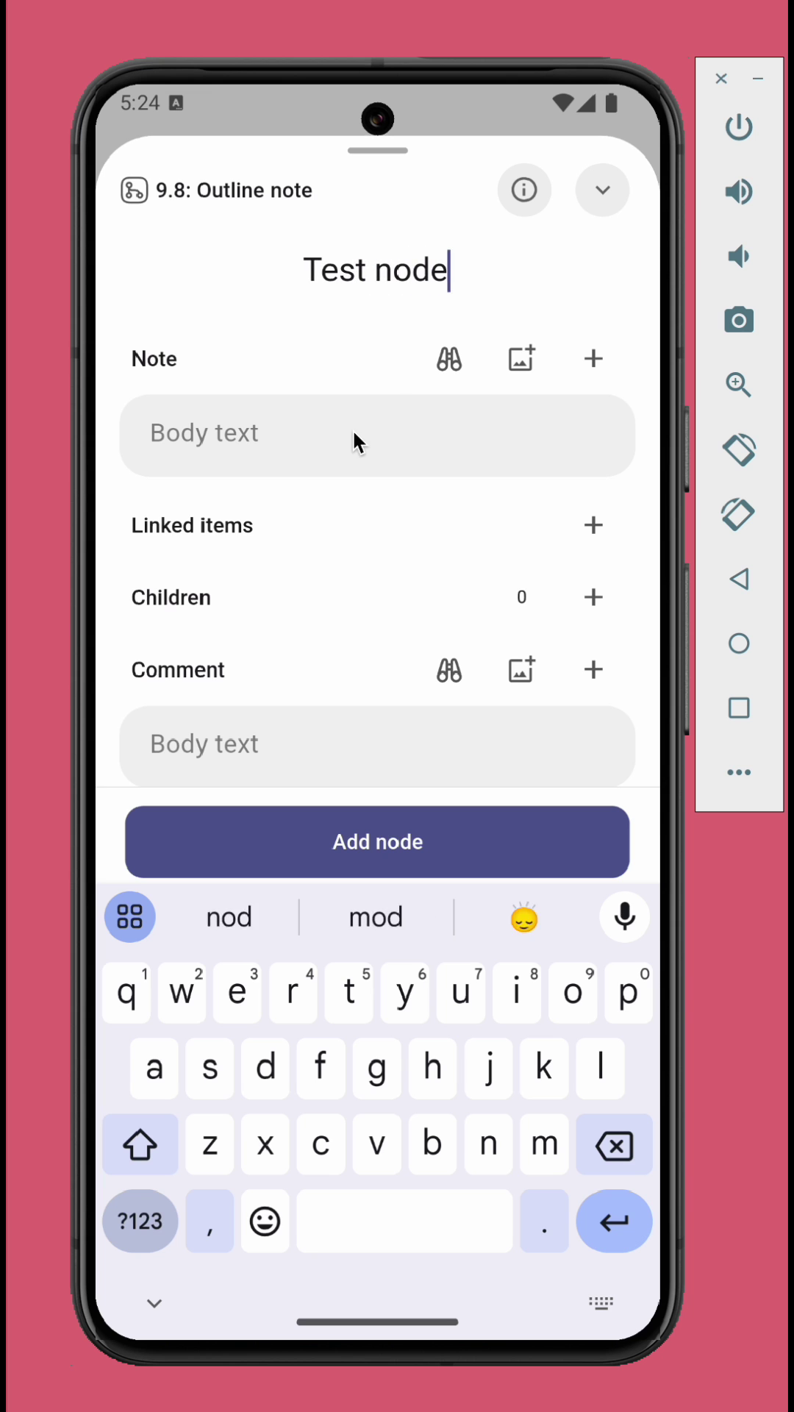
pyautogui.click(346, 839)
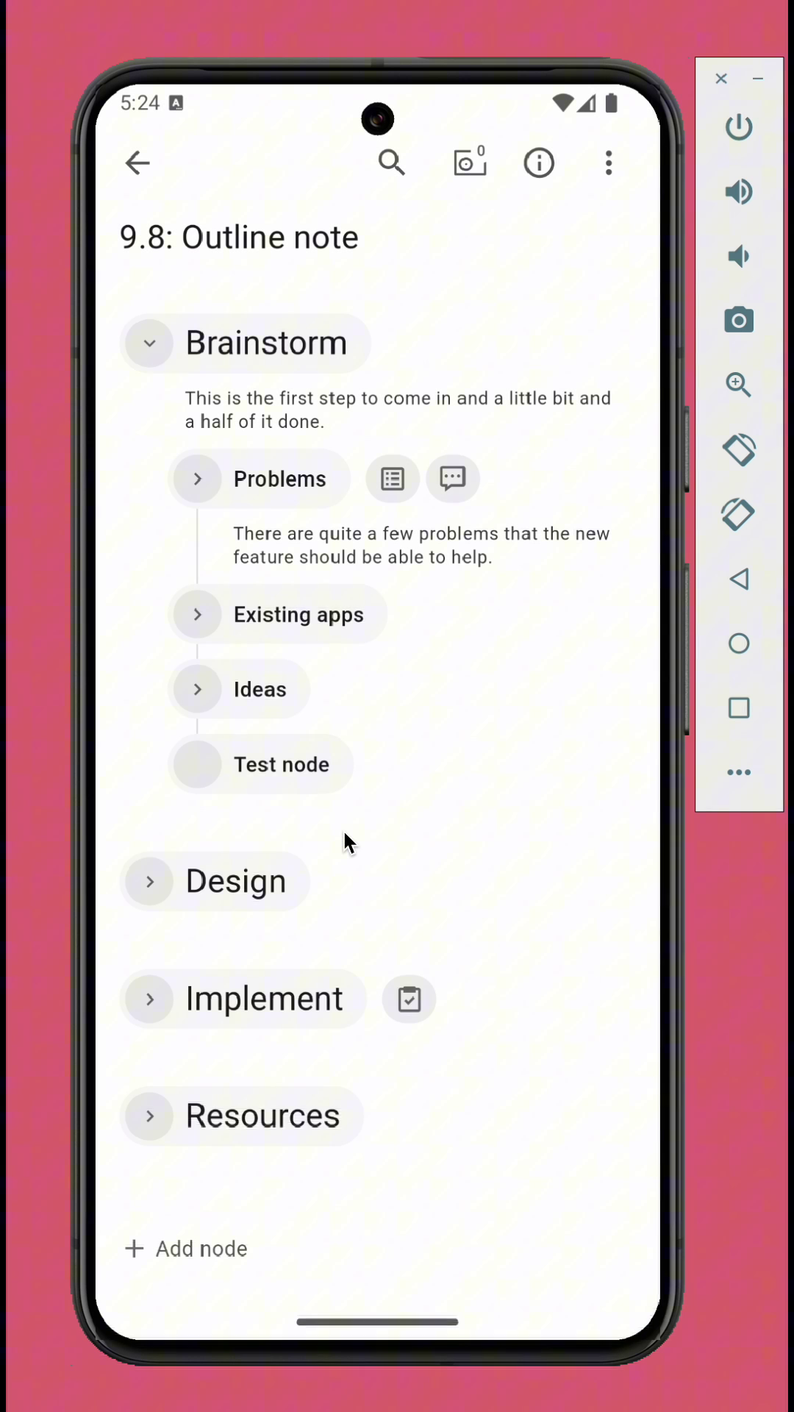
pyautogui.moveTo(202, 761); pyautogui.dragTo(183, 767)
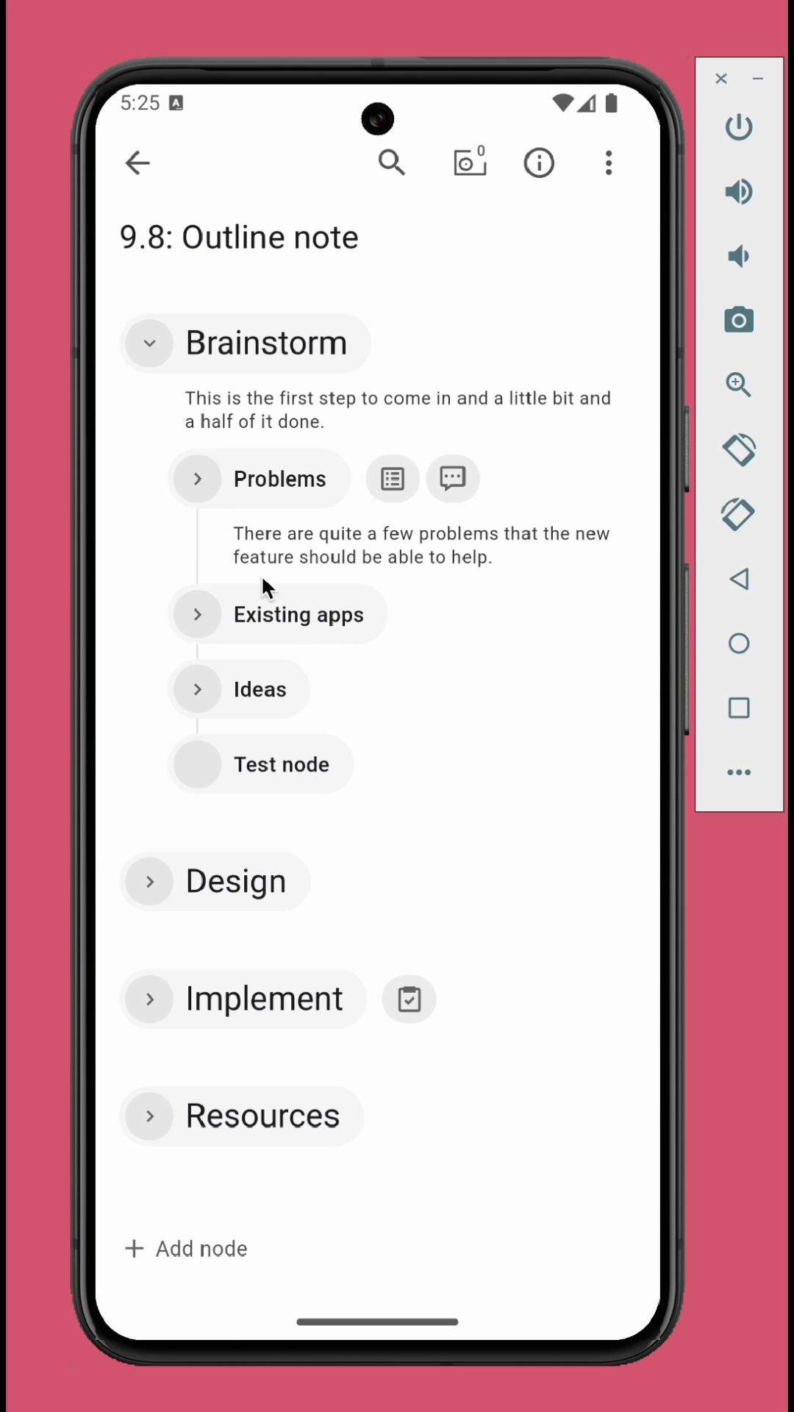
# Duplicate Problems as 'Problems - copy', check its children, then collapse the branches.
pyautogui.click(199, 479)
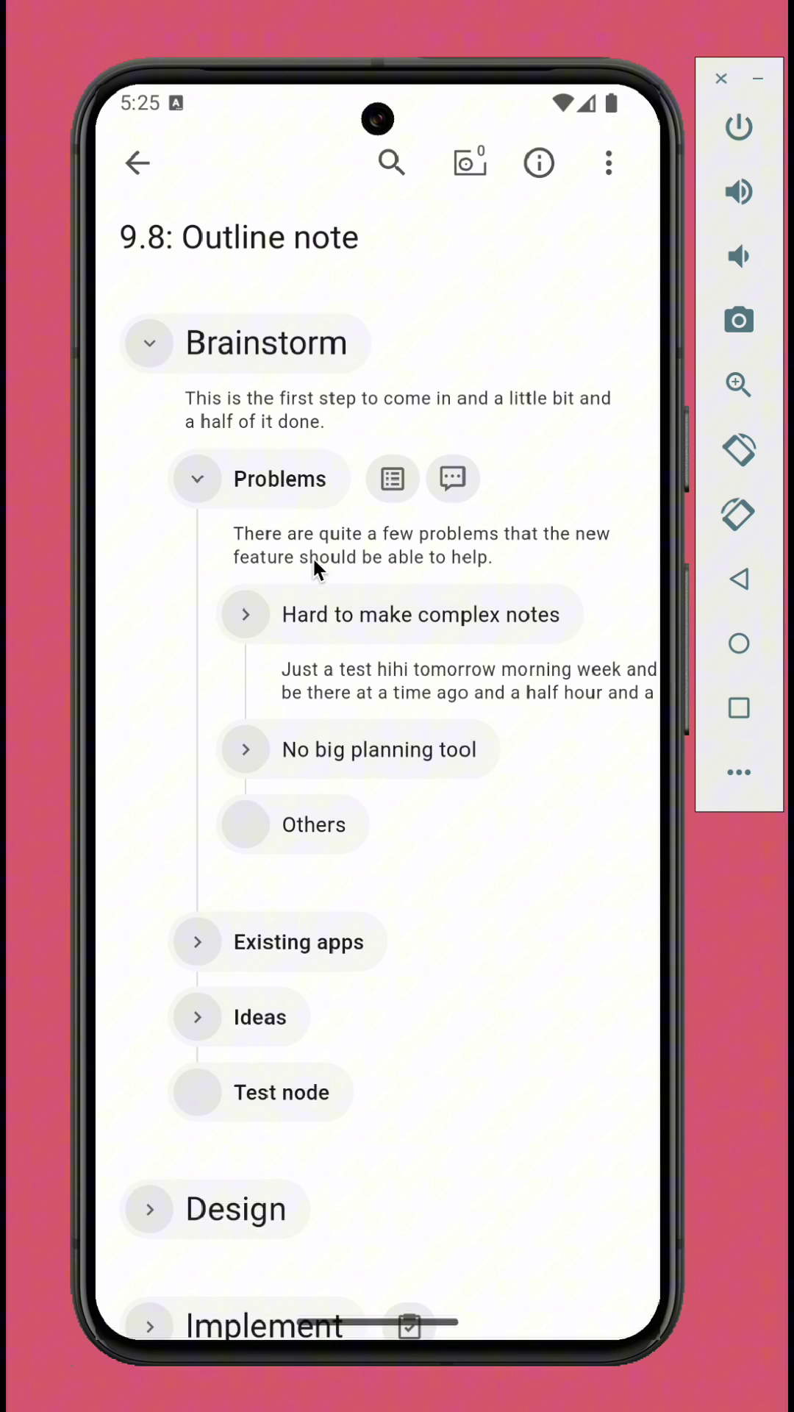
pyautogui.moveTo(291, 486); pyautogui.dragTo(291, 485)
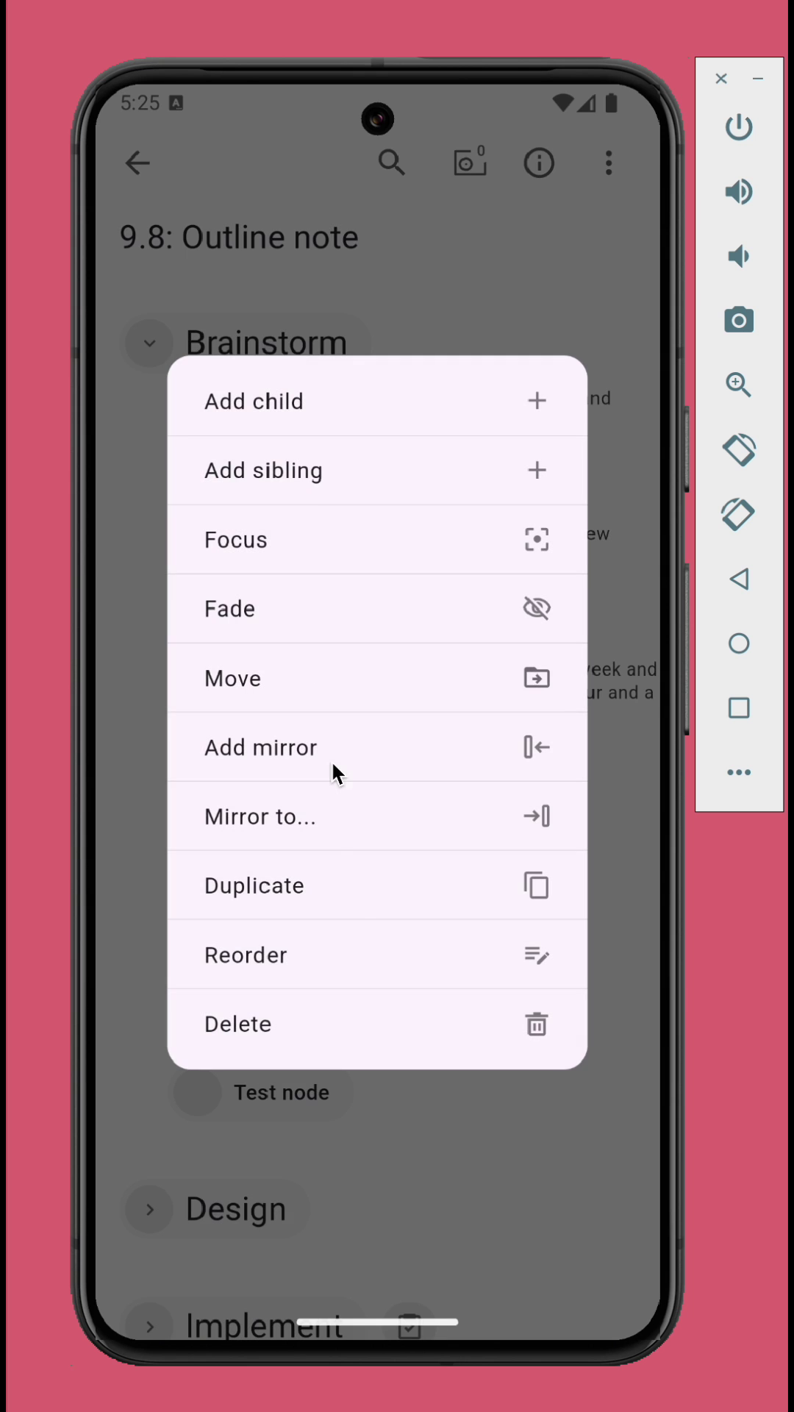
pyautogui.click(356, 892)
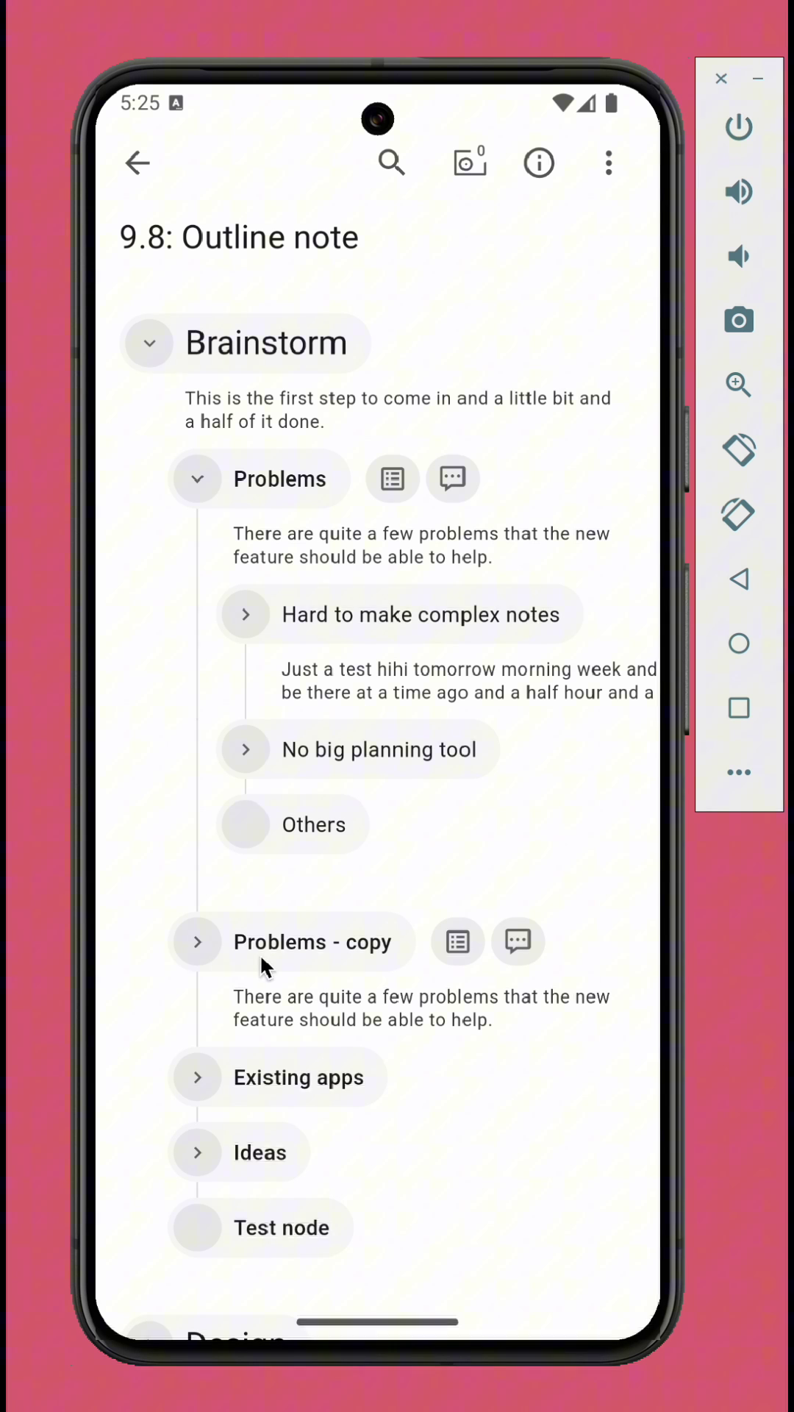
pyautogui.click(197, 941)
pyautogui.moveTo(204, 935); pyautogui.dragTo(364, 938)
pyautogui.click(200, 900)
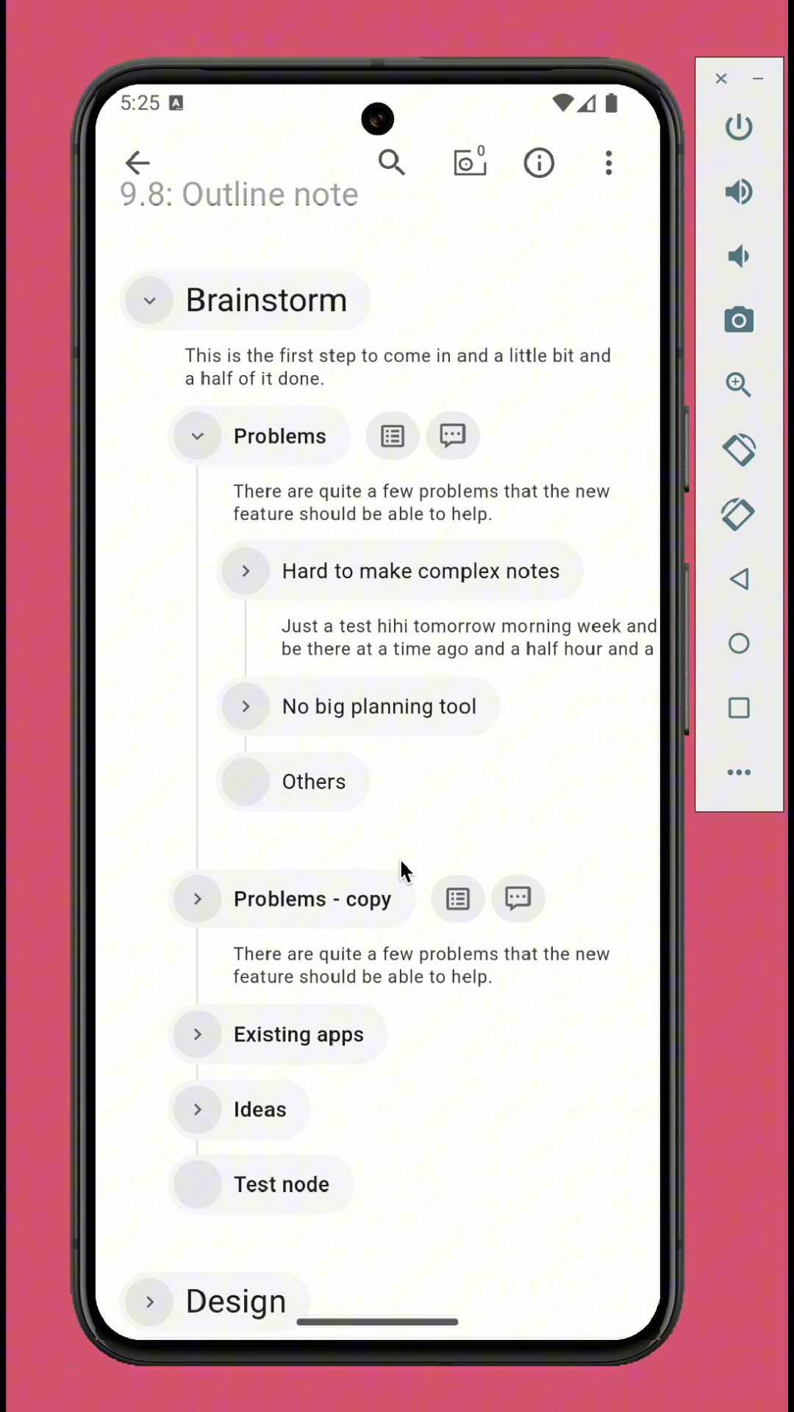
pyautogui.click(196, 570)
pyautogui.click(159, 316)
# Expand Design > Features > Mirror and start adding a mirrored node under Mirror.
pyautogui.click(181, 519)
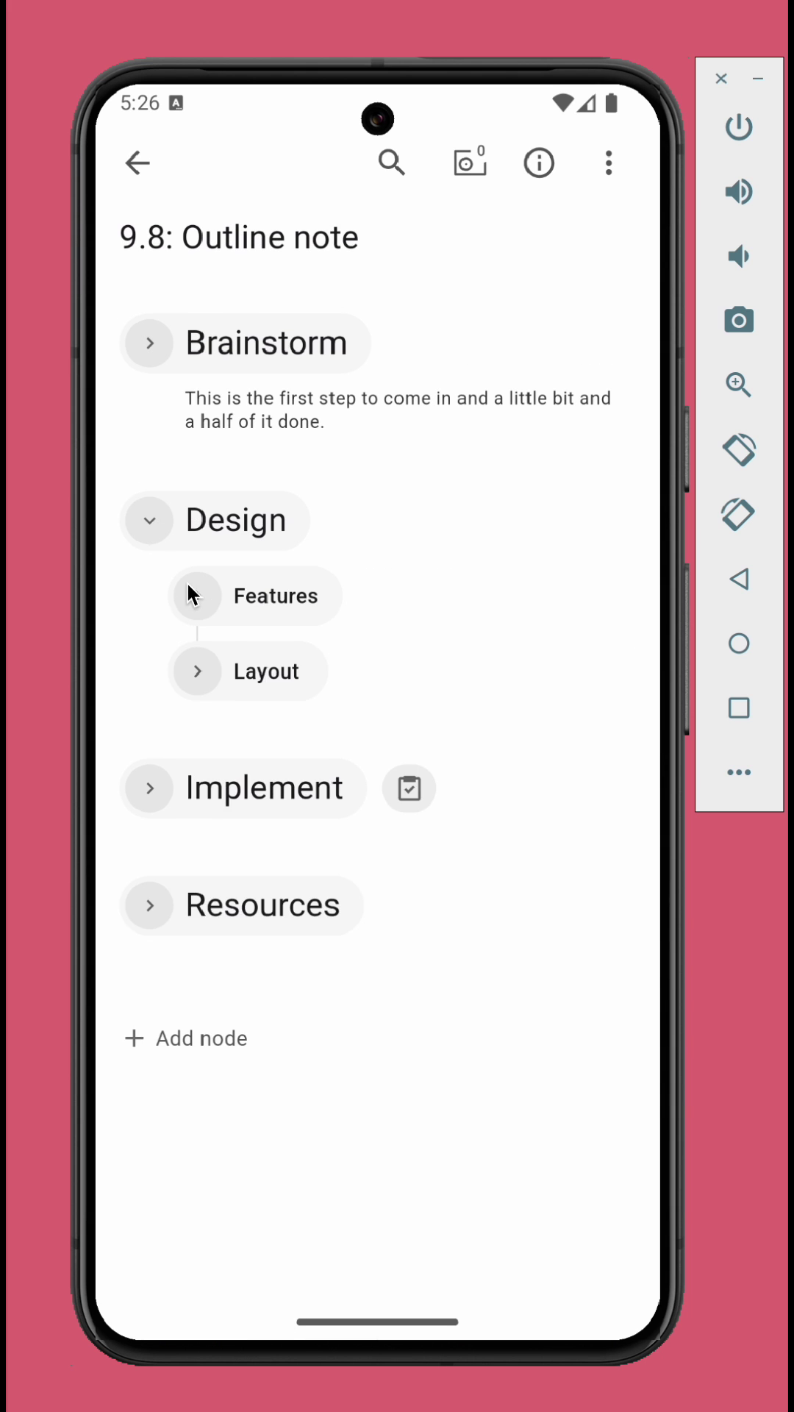
pyautogui.click(187, 585)
pyautogui.moveTo(406, 589); pyautogui.dragTo(291, 592)
pyautogui.click(294, 629)
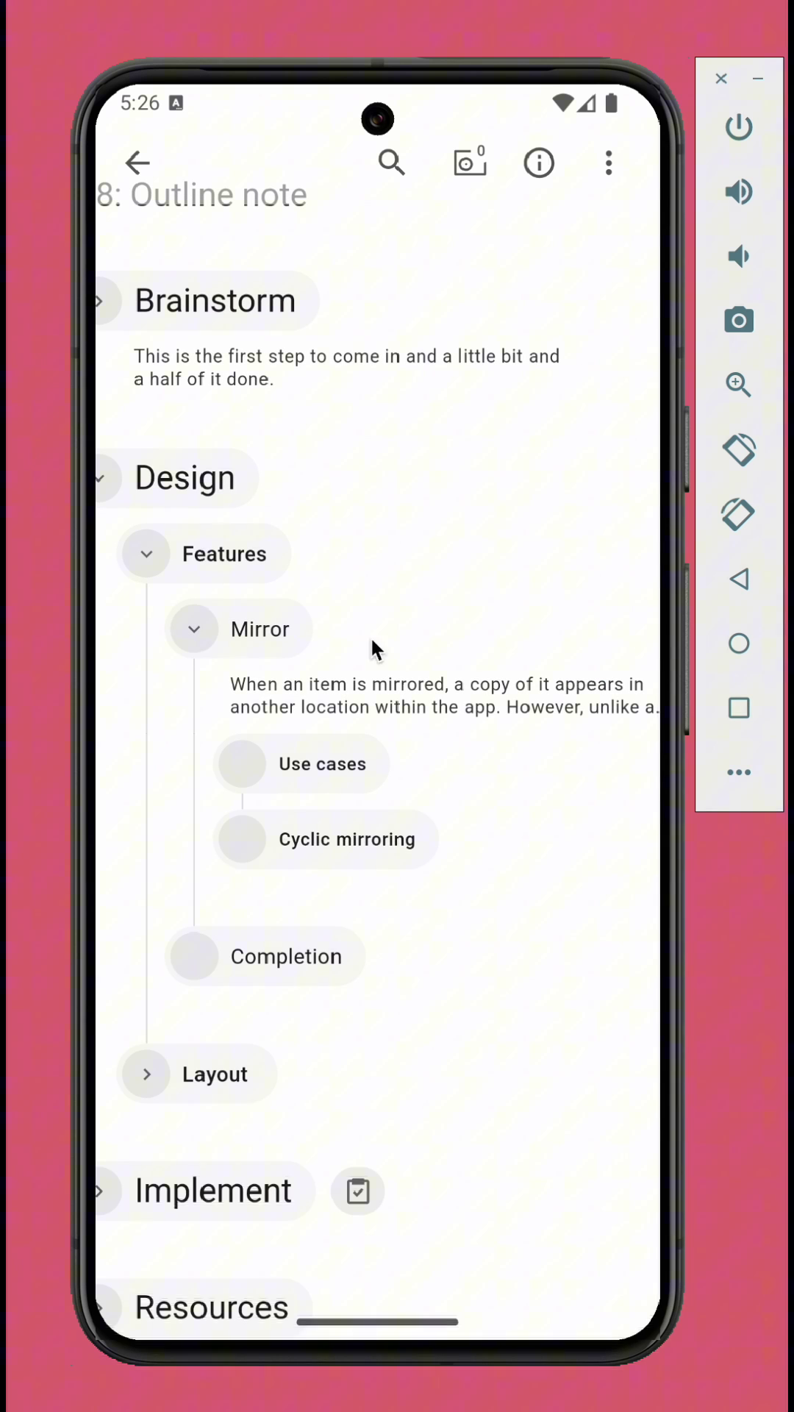
pyautogui.click(253, 629)
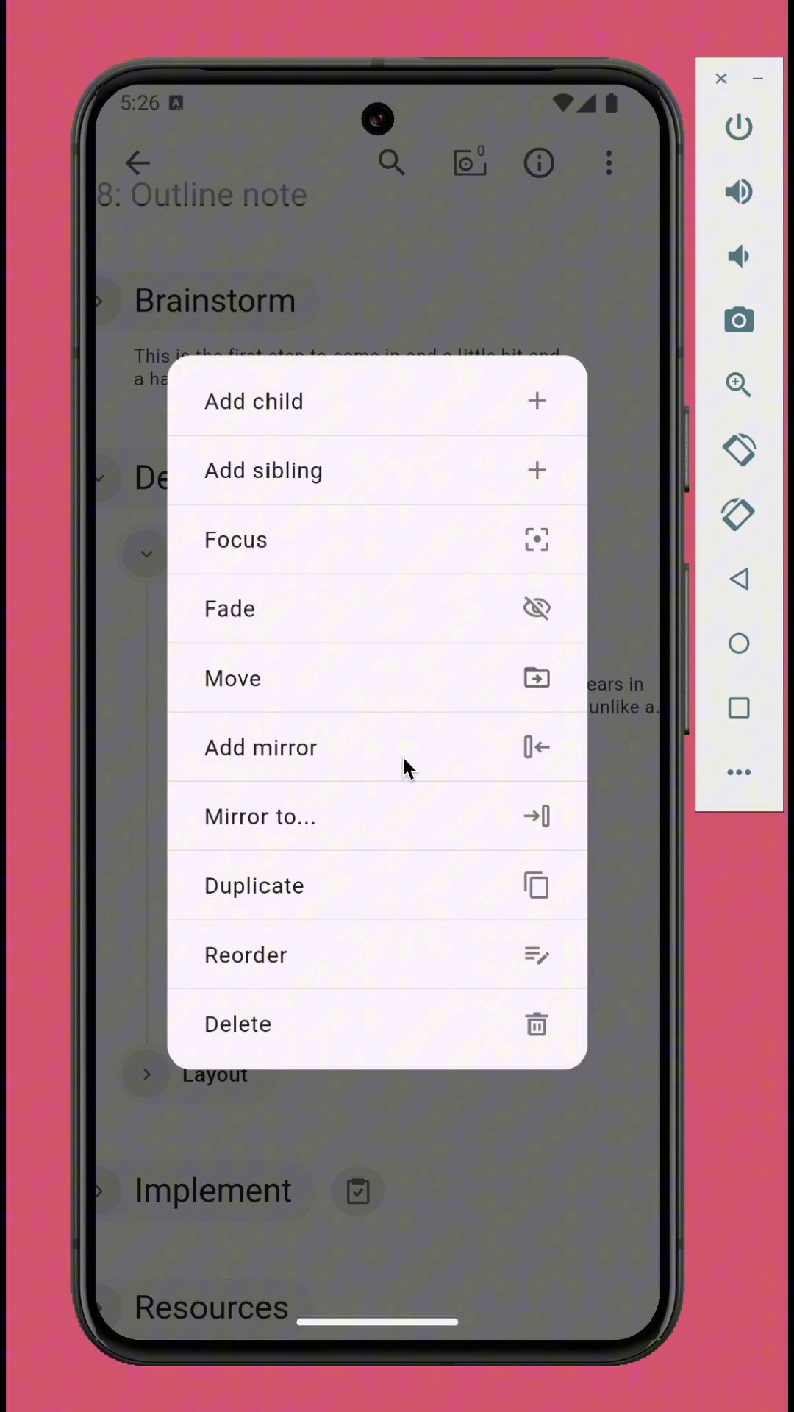
pyautogui.moveTo(403, 756); pyautogui.dragTo(334, 862)
pyautogui.moveTo(376, 742); pyautogui.dragTo(376, 744)
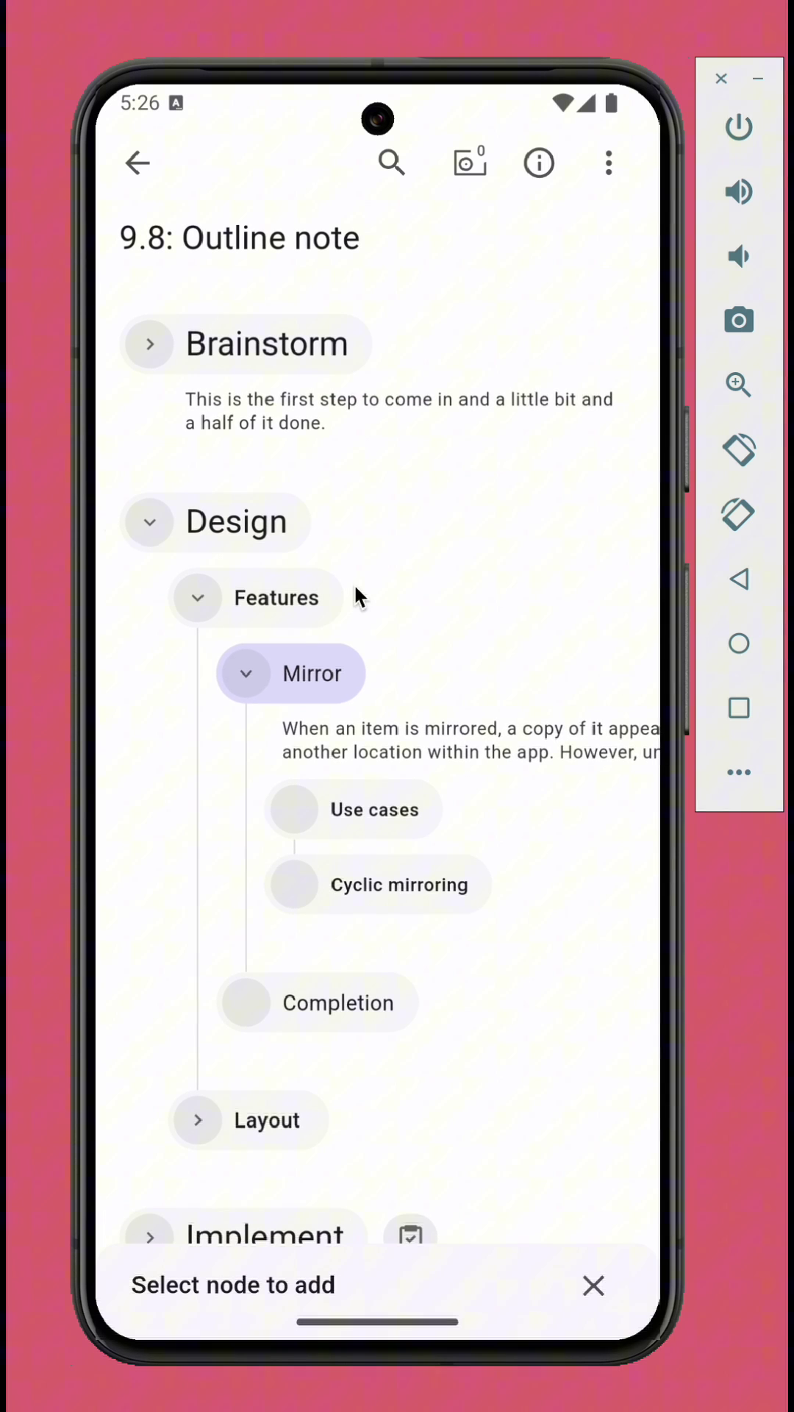
# Pick Workflowy's Mirroring node from Brainstorm > Existing apps as the mirror.
pyautogui.click(151, 345)
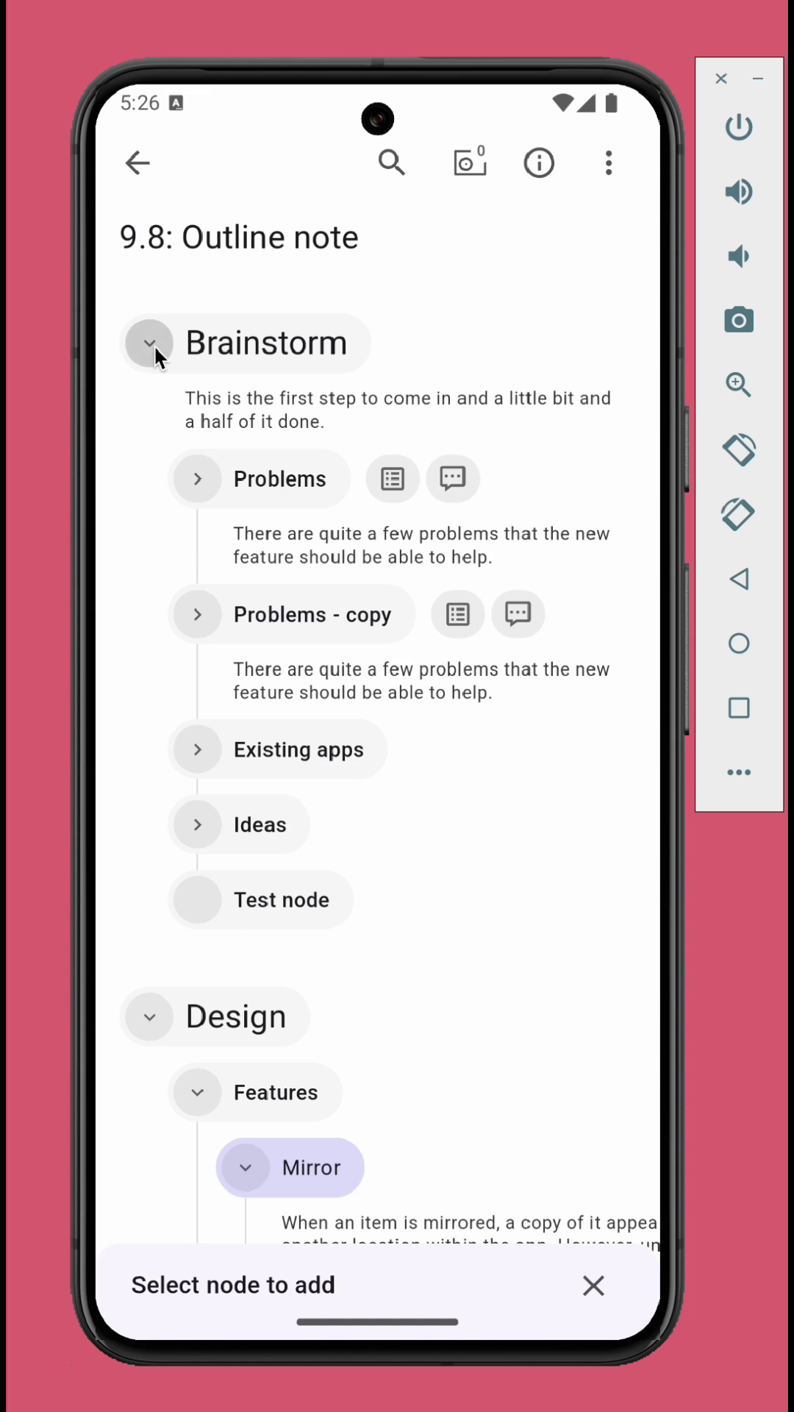
pyautogui.click(190, 745)
pyautogui.click(242, 902)
pyautogui.click(239, 903)
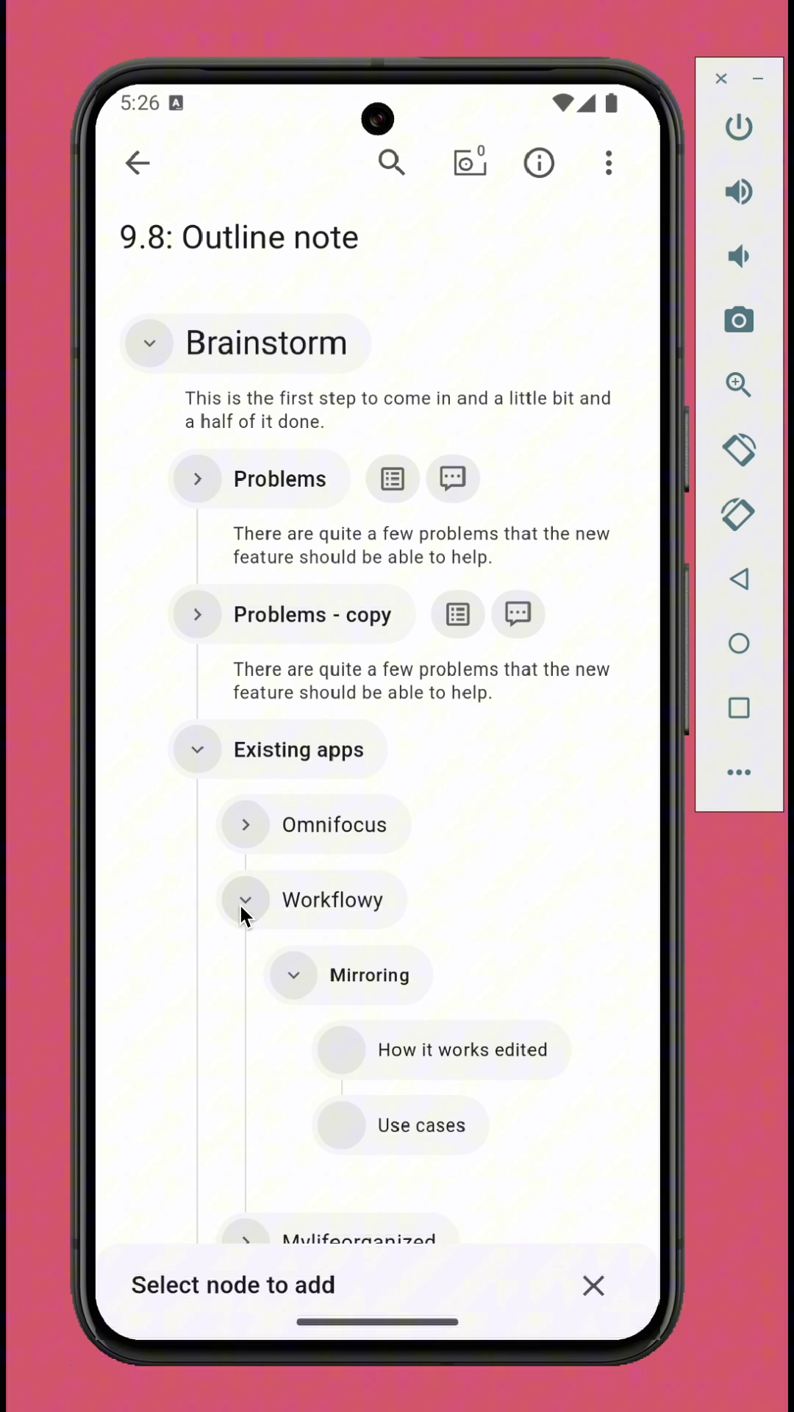
pyautogui.click(388, 974)
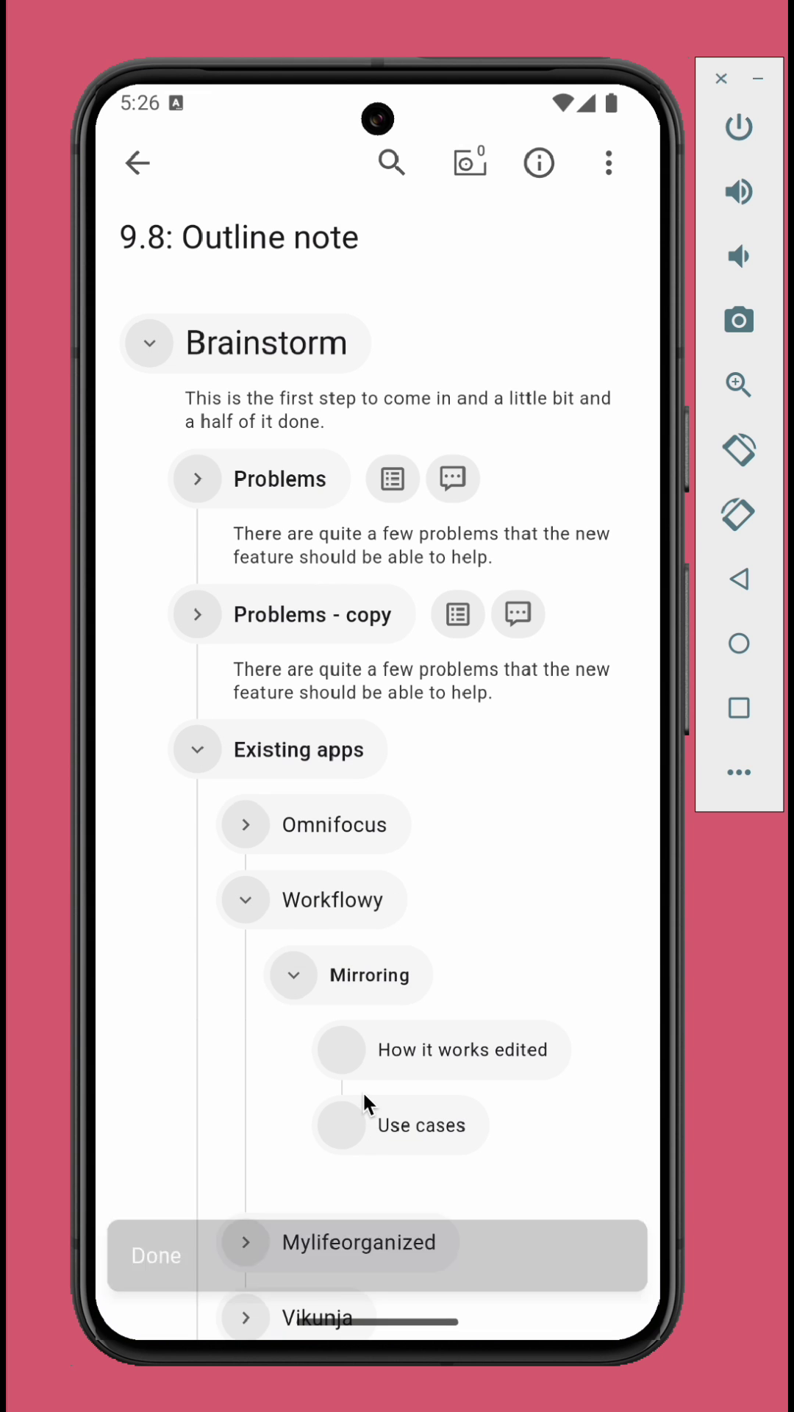
# Move the mirrored Mirroring node to the top of Mirror and expand it.
pyautogui.click(207, 749)
pyautogui.click(197, 749)
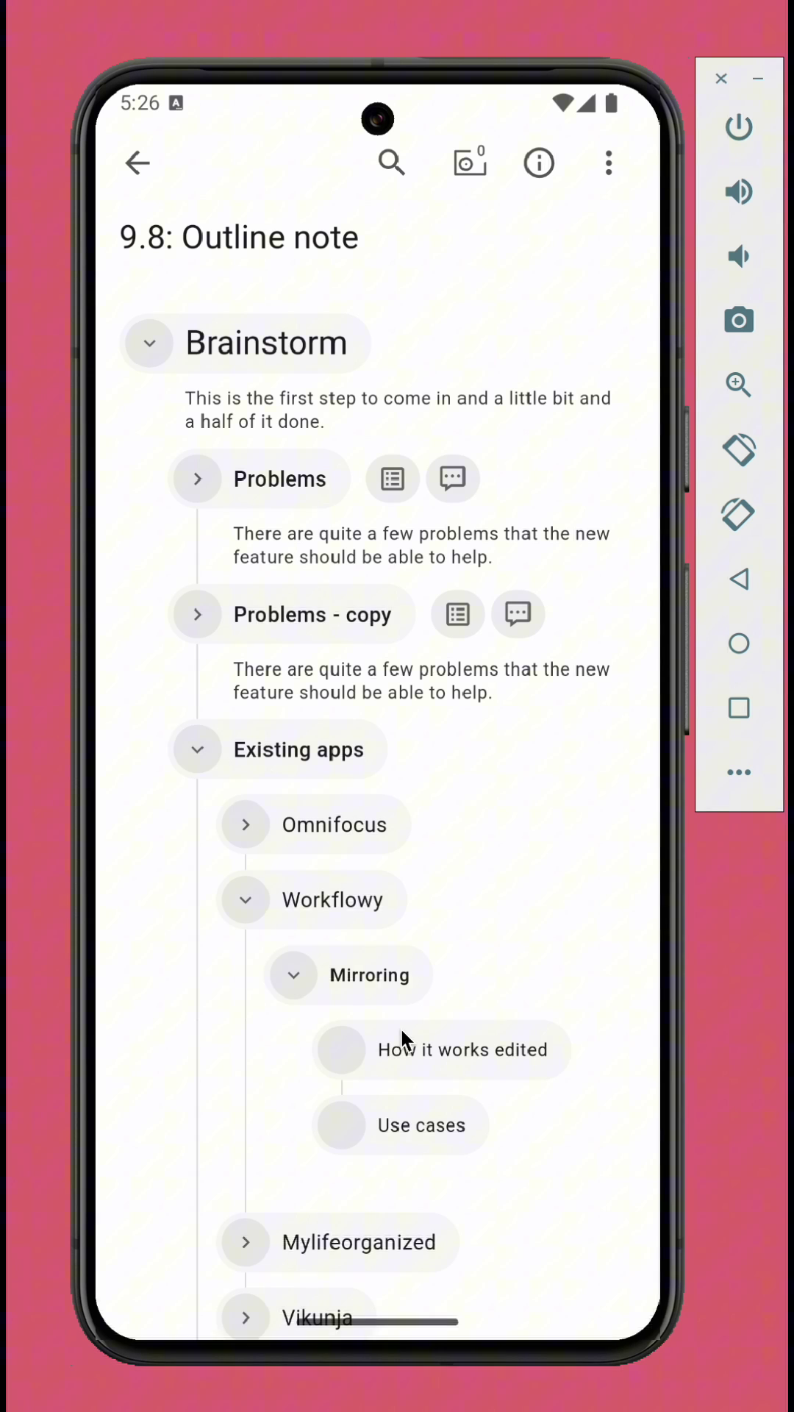
pyautogui.scroll(-10, 529, 610)
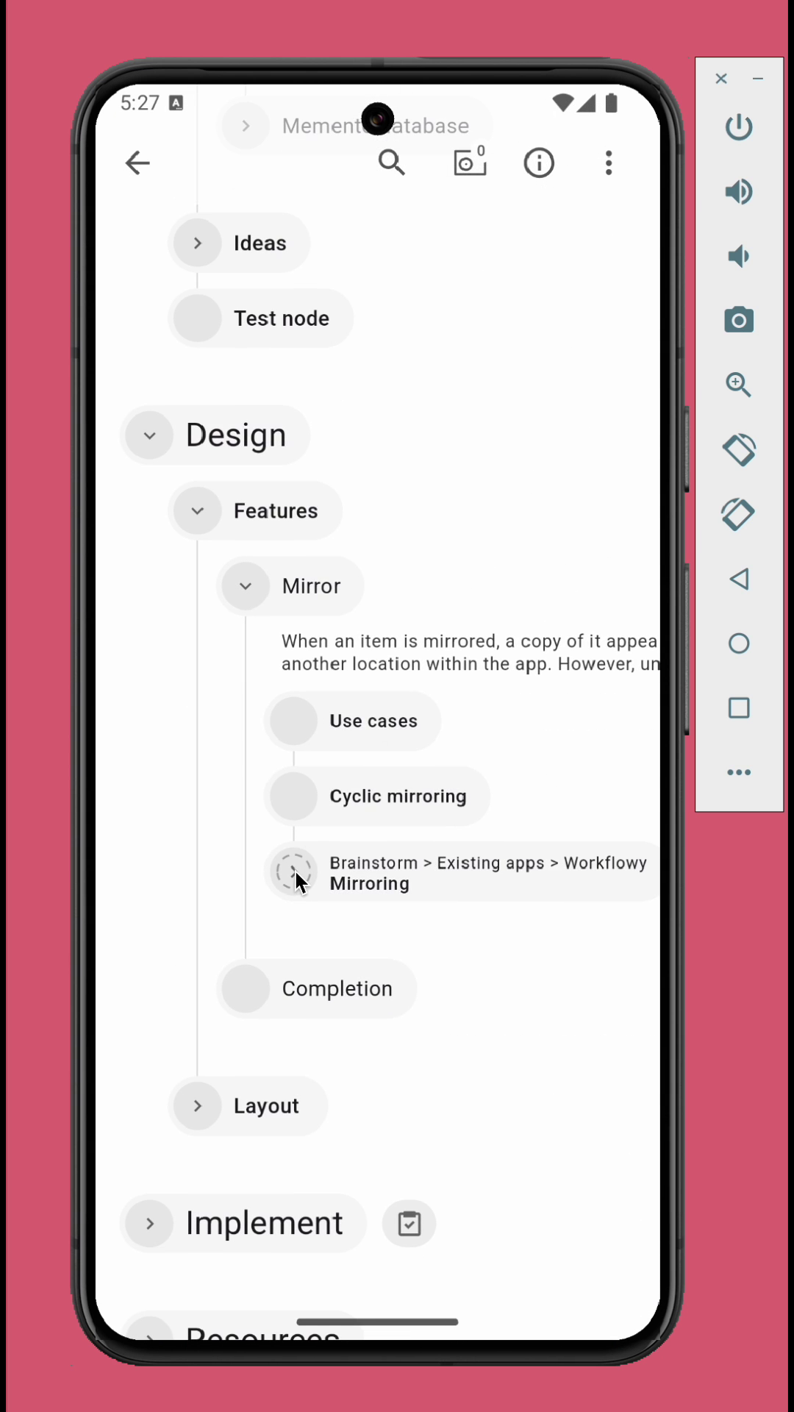
pyautogui.moveTo(294, 871); pyautogui.dragTo(294, 724)
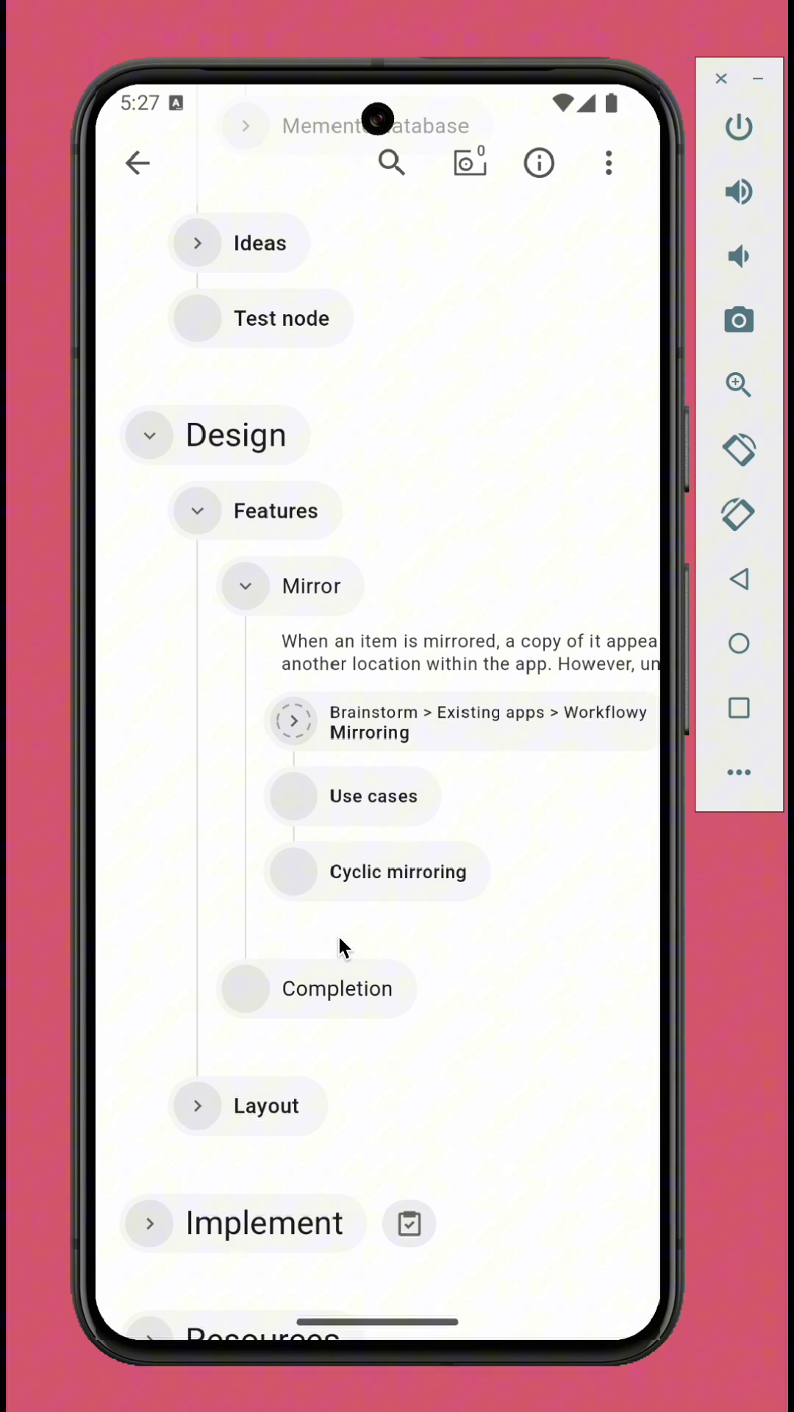
pyautogui.click(292, 722)
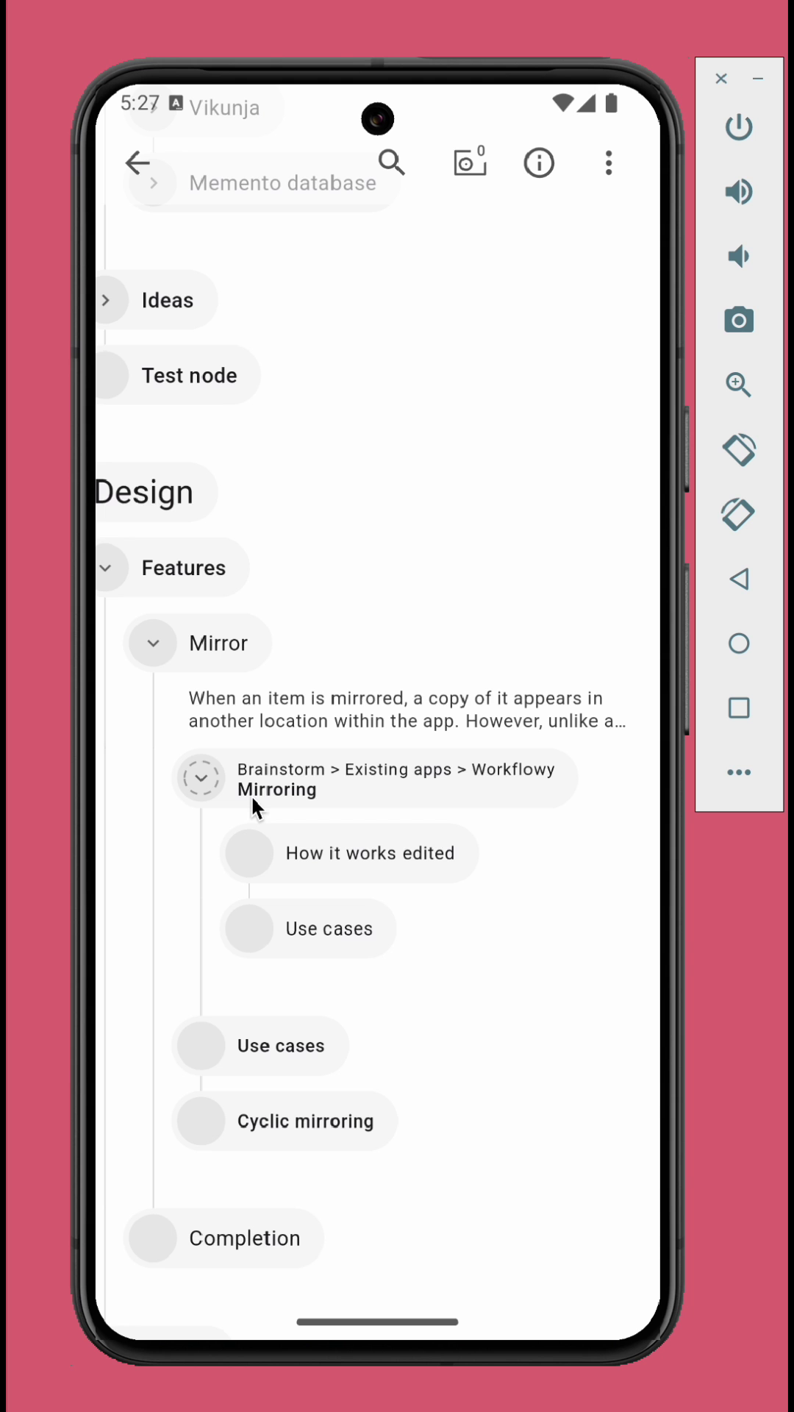
# Retitle the Use cases child to 'Use cases edited'.
pyautogui.click(343, 933)
pyautogui.click(475, 259)
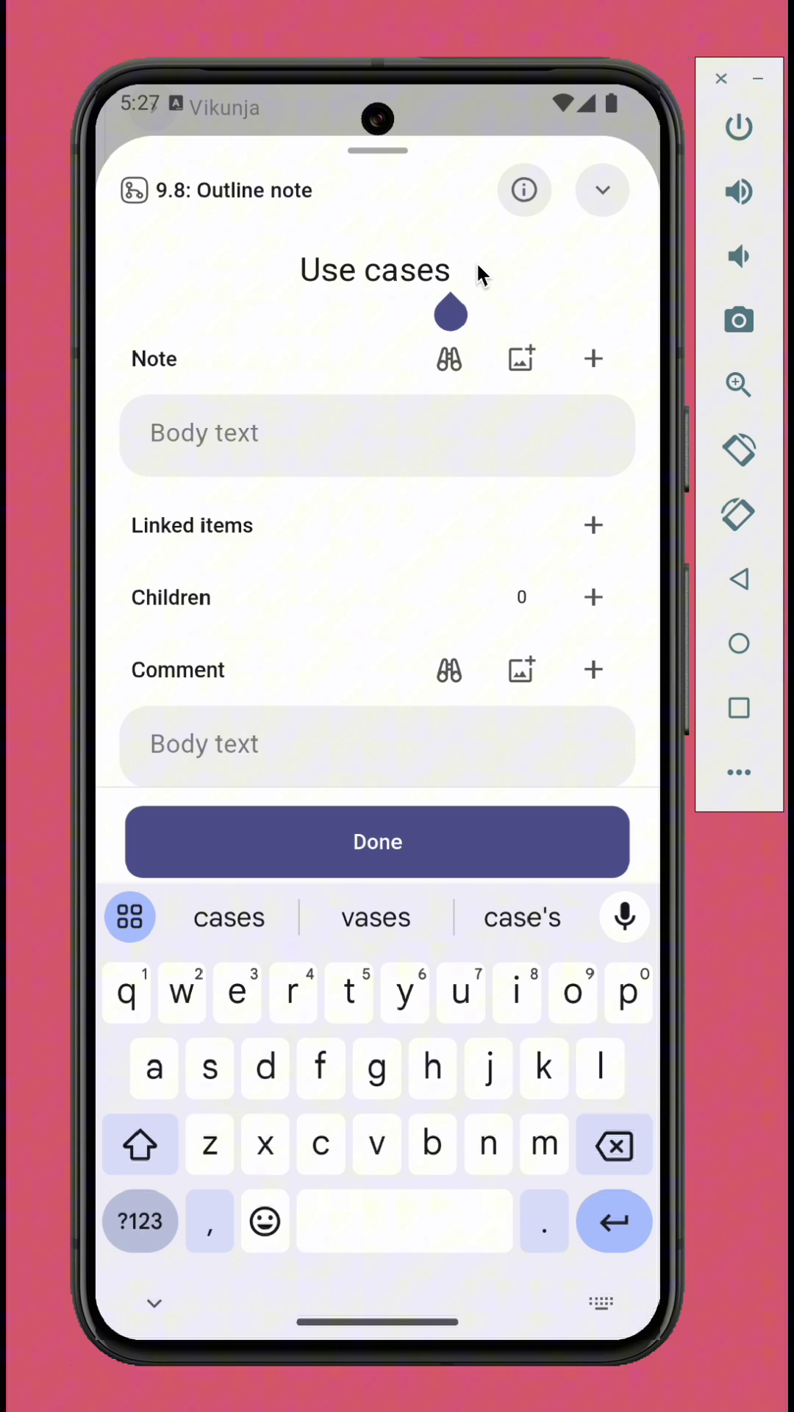
pyautogui.write('edited')
pyautogui.click(376, 838)
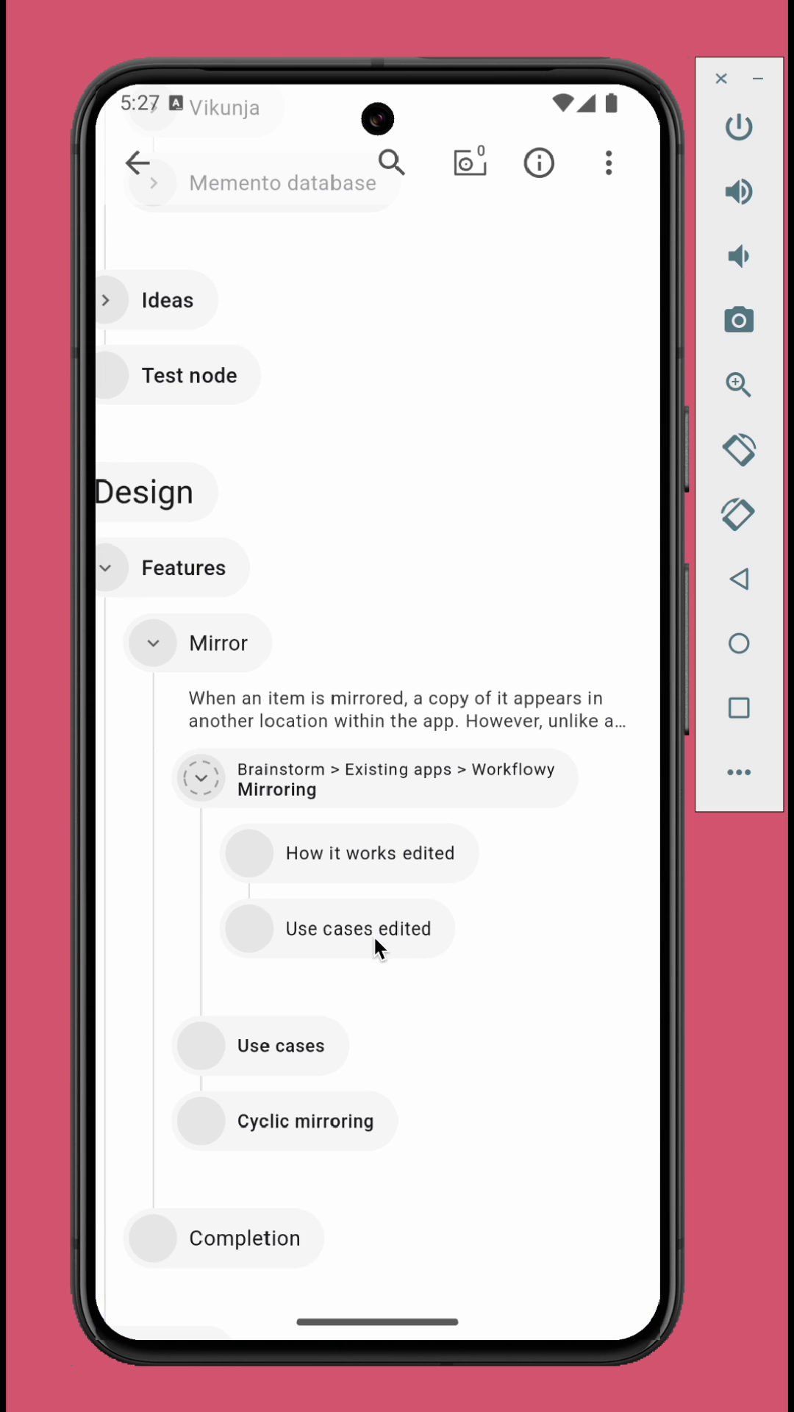
pyautogui.scroll(10, 331, 624)
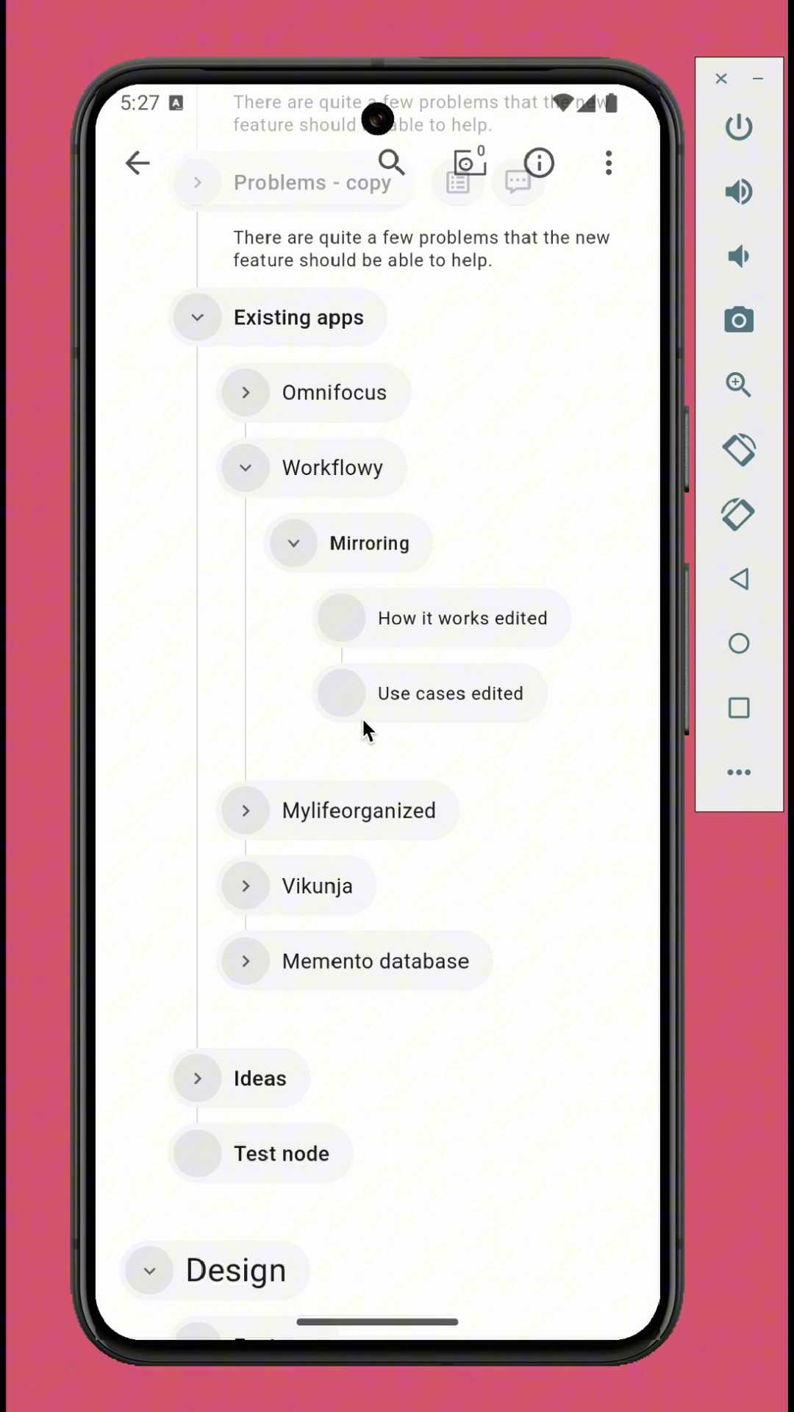
# Search the outline for 'mirror implement'.
pyautogui.scroll(5, 338, 367)
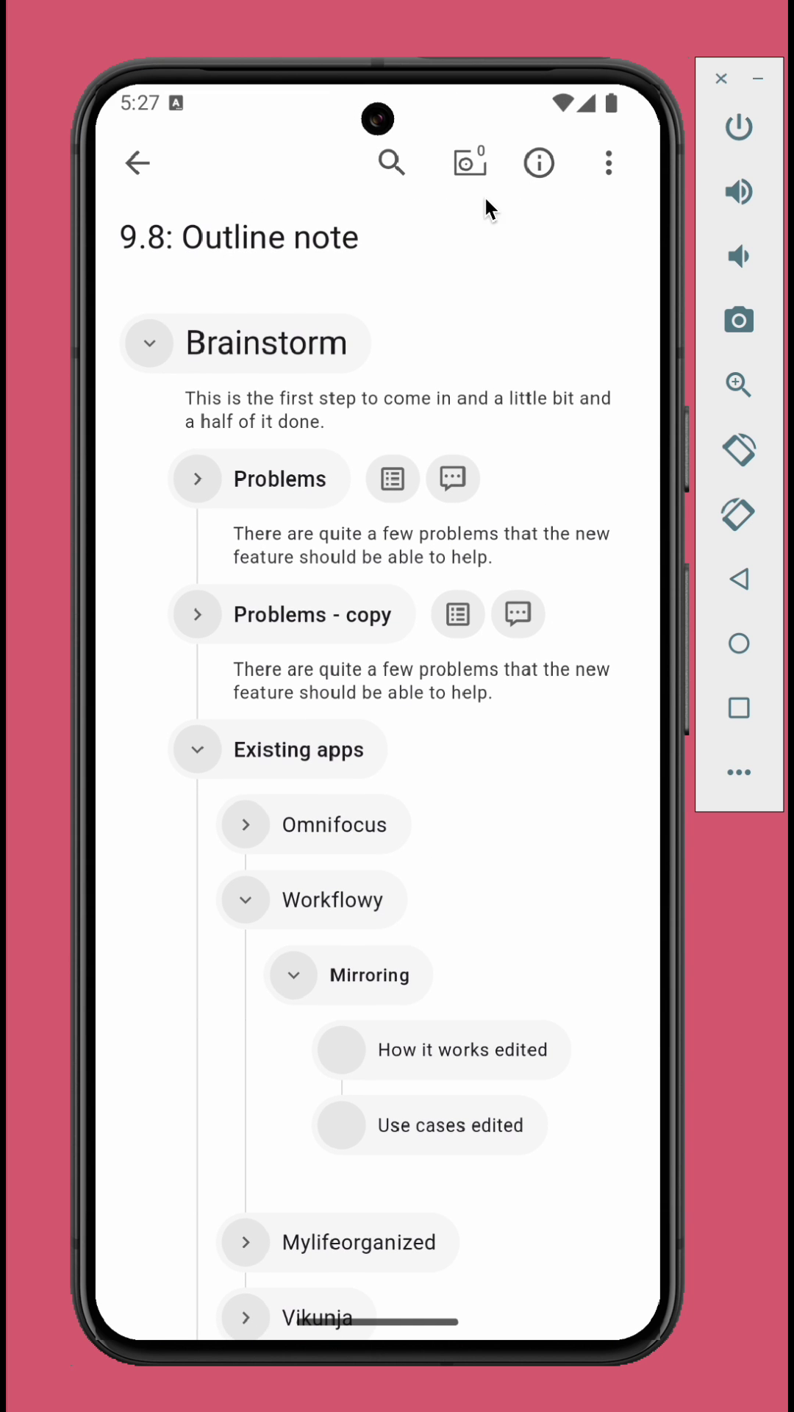
pyautogui.click(393, 165)
pyautogui.write('mirror')
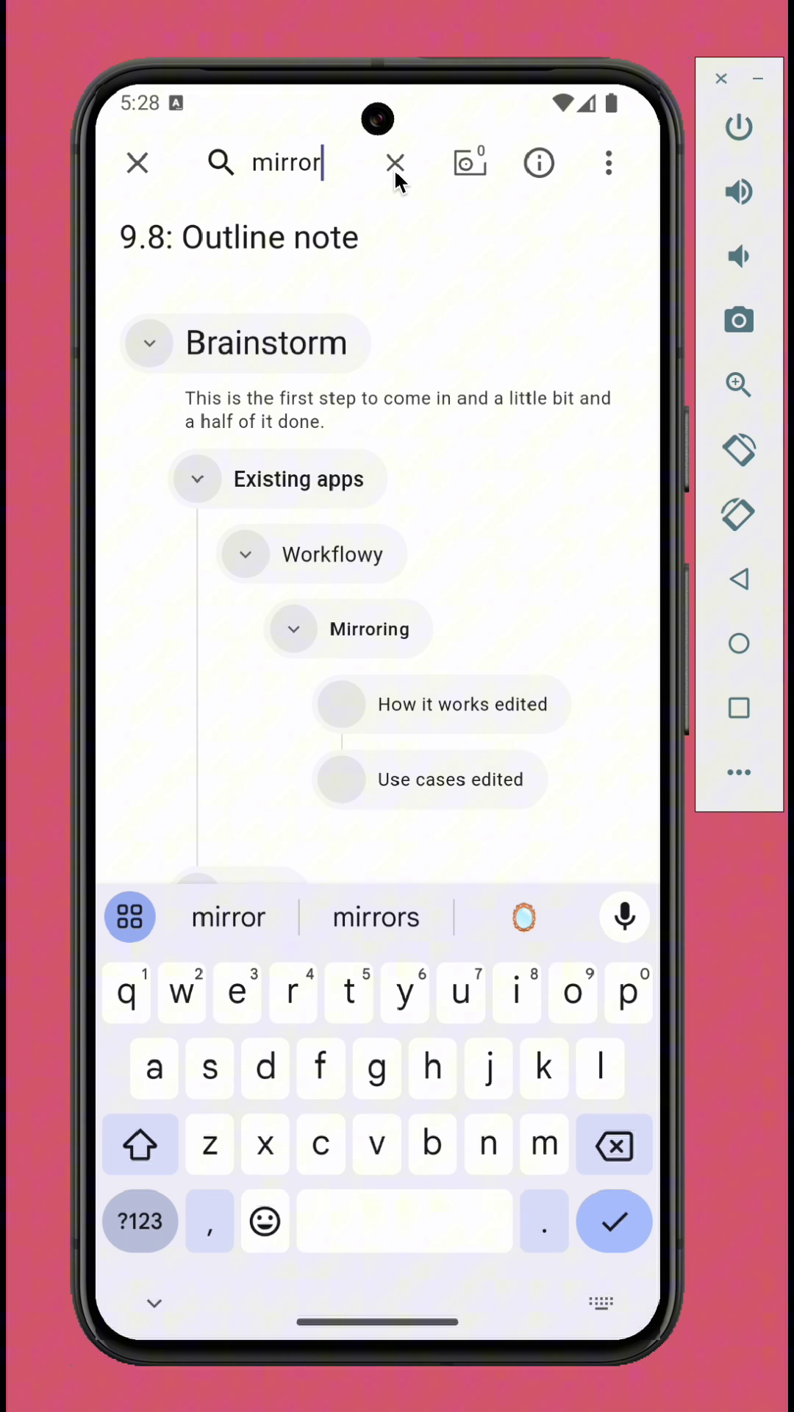
pyautogui.moveTo(418, 643); pyautogui.dragTo(471, 394)
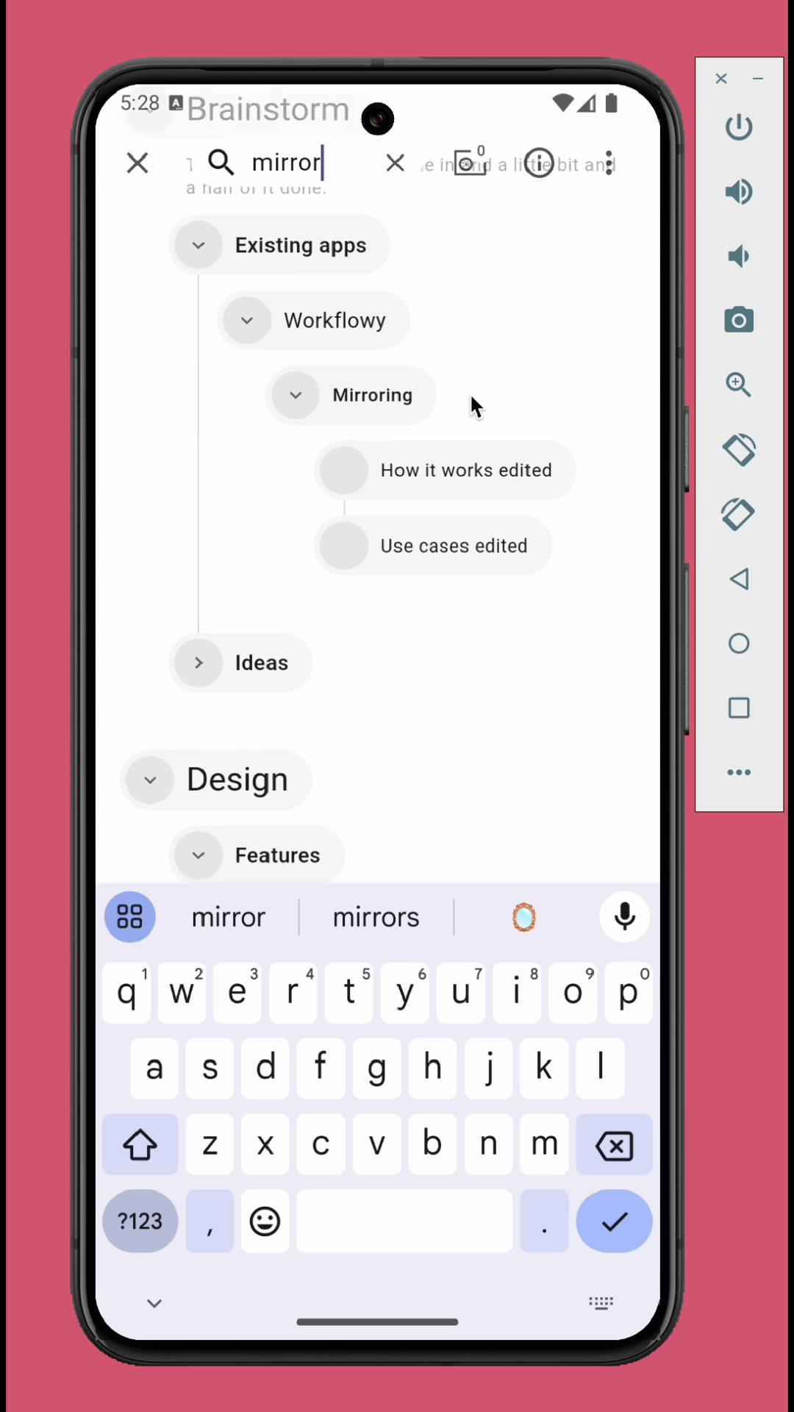
pyautogui.moveTo(425, 712); pyautogui.dragTo(536, 252)
pyautogui.moveTo(589, 206); pyautogui.dragTo(574, 739)
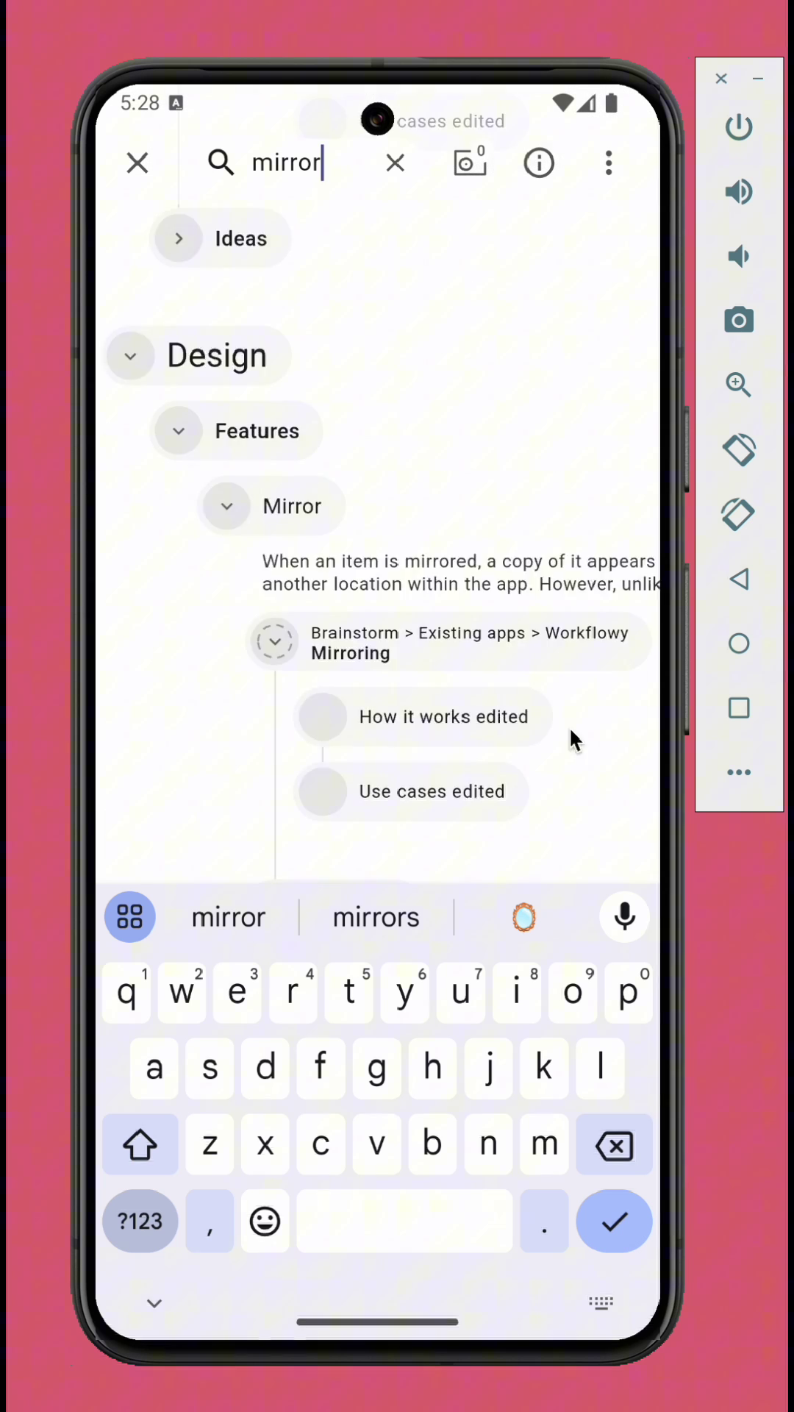
pyautogui.moveTo(444, 337); pyautogui.dragTo(482, 679)
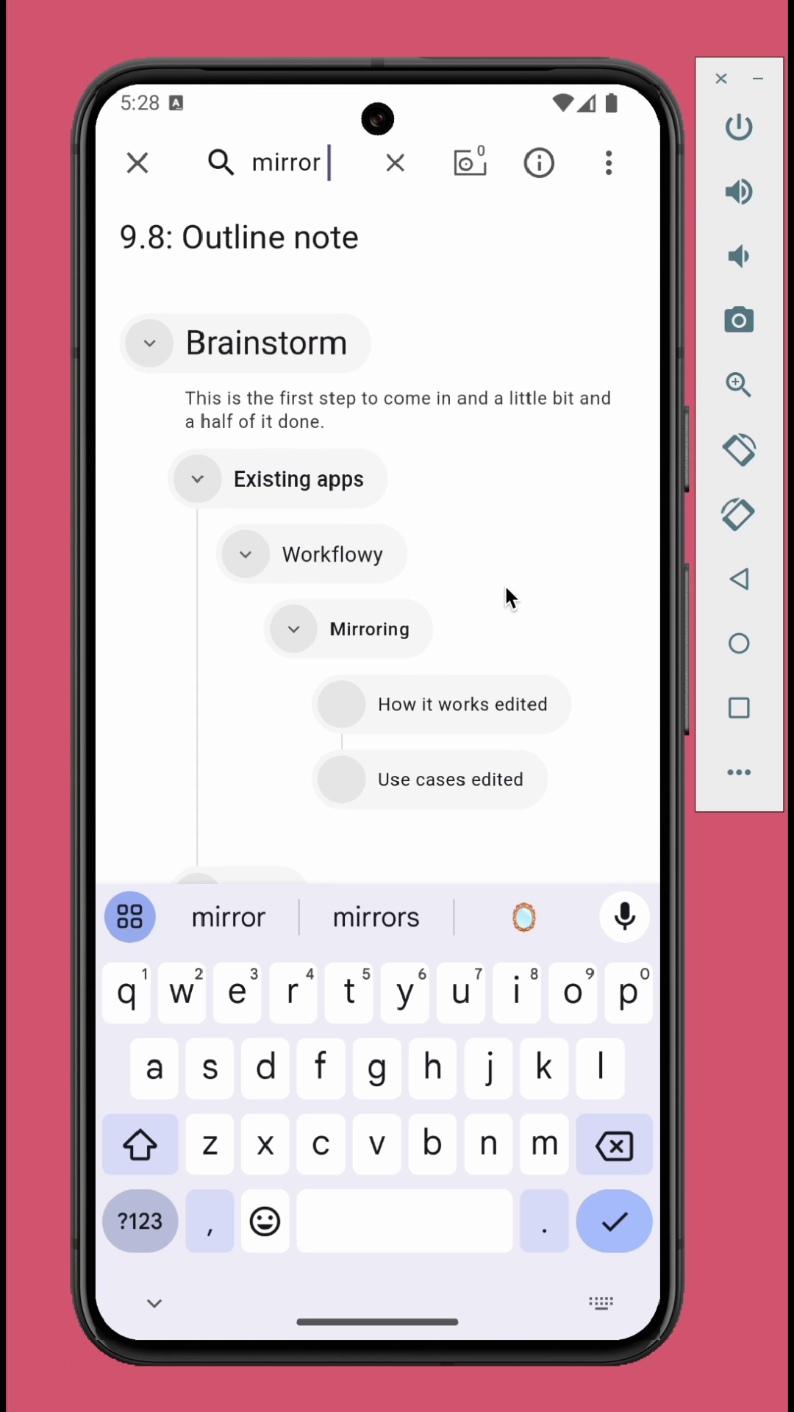
pyautogui.write('implement')
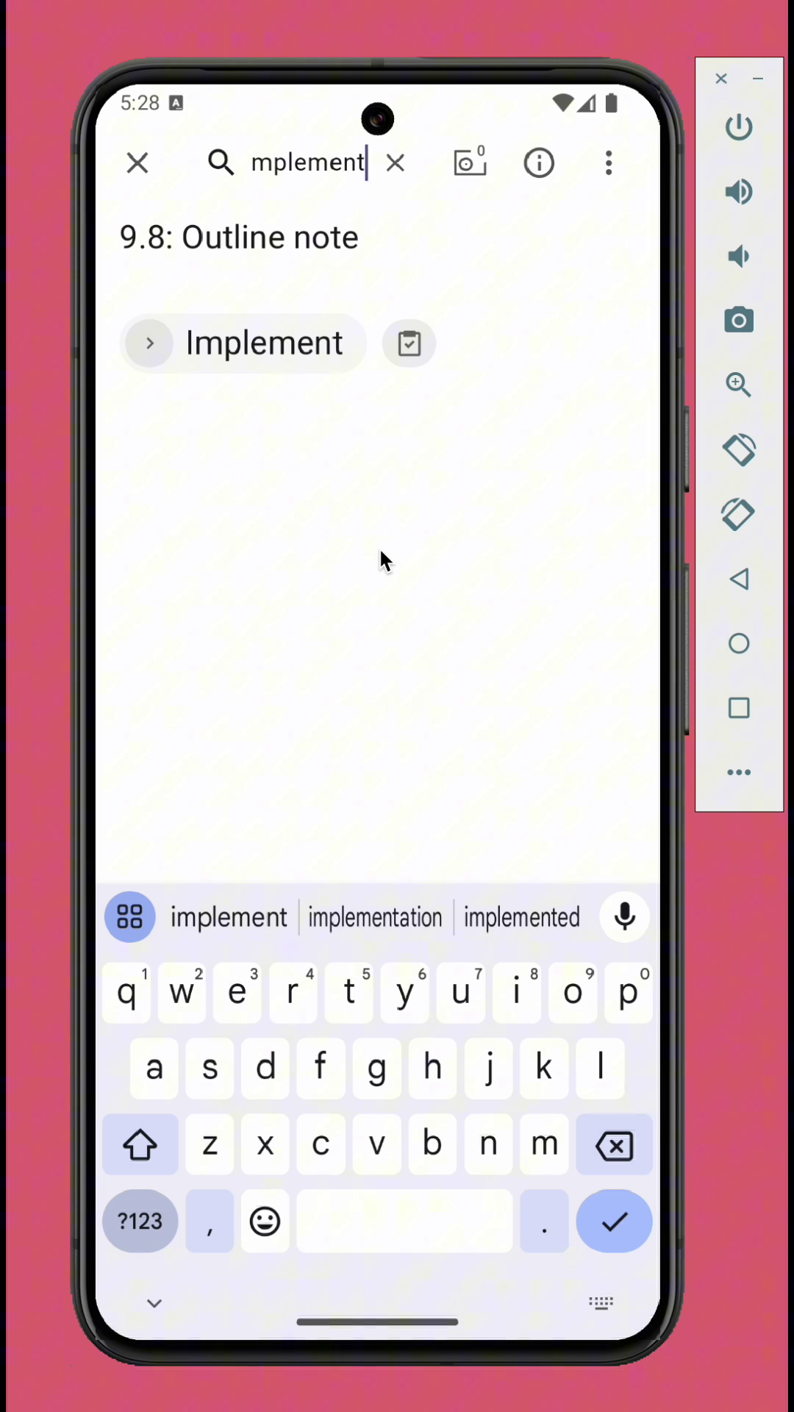
# Expand Implement and its Mirror node in the results, then return to the full outline.
pyautogui.click(149, 343)
pyautogui.click(196, 419)
pyautogui.moveTo(189, 750); pyautogui.dragTo(347, 685)
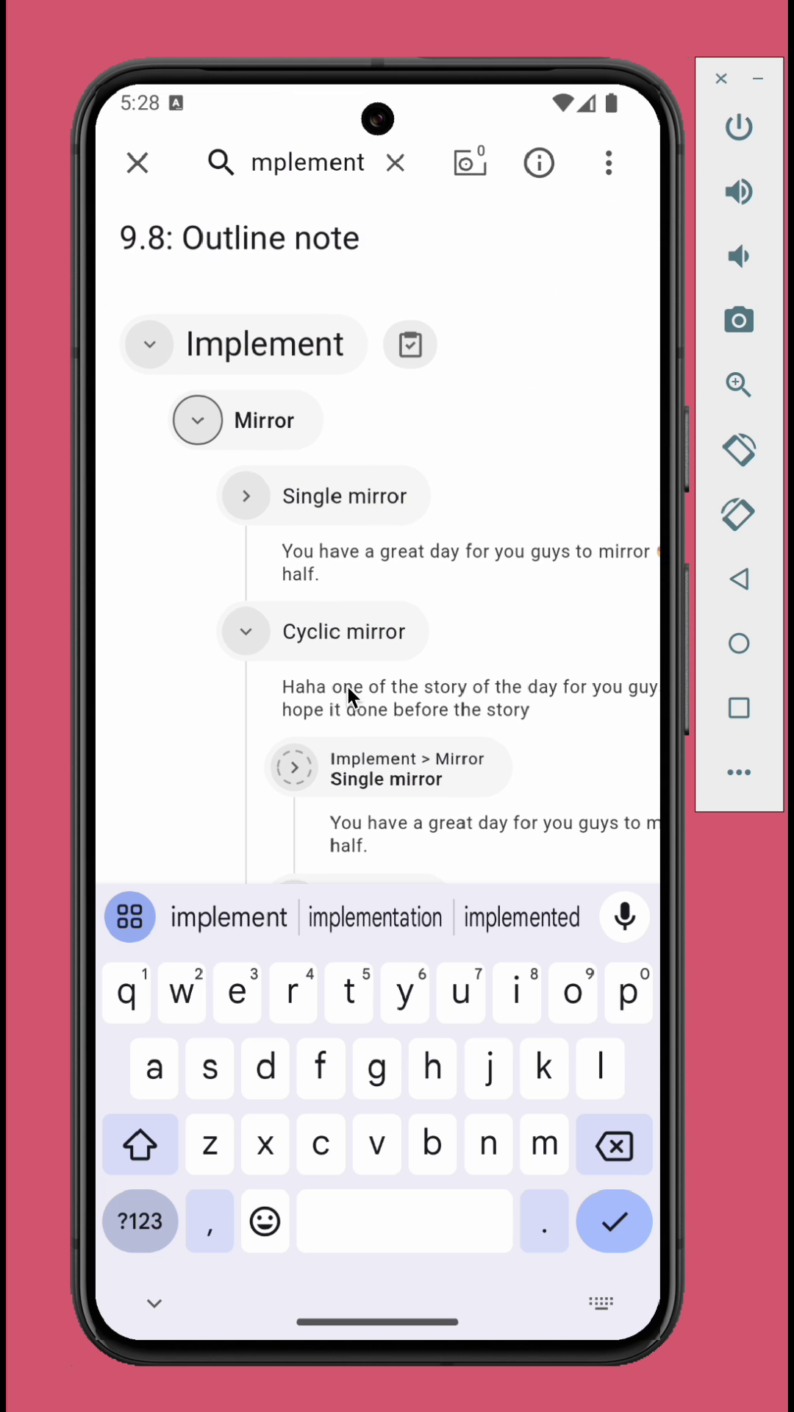
pyautogui.click(138, 162)
# Collapse the Brainstorm and Design branches.
pyautogui.click(150, 339)
pyautogui.click(149, 518)
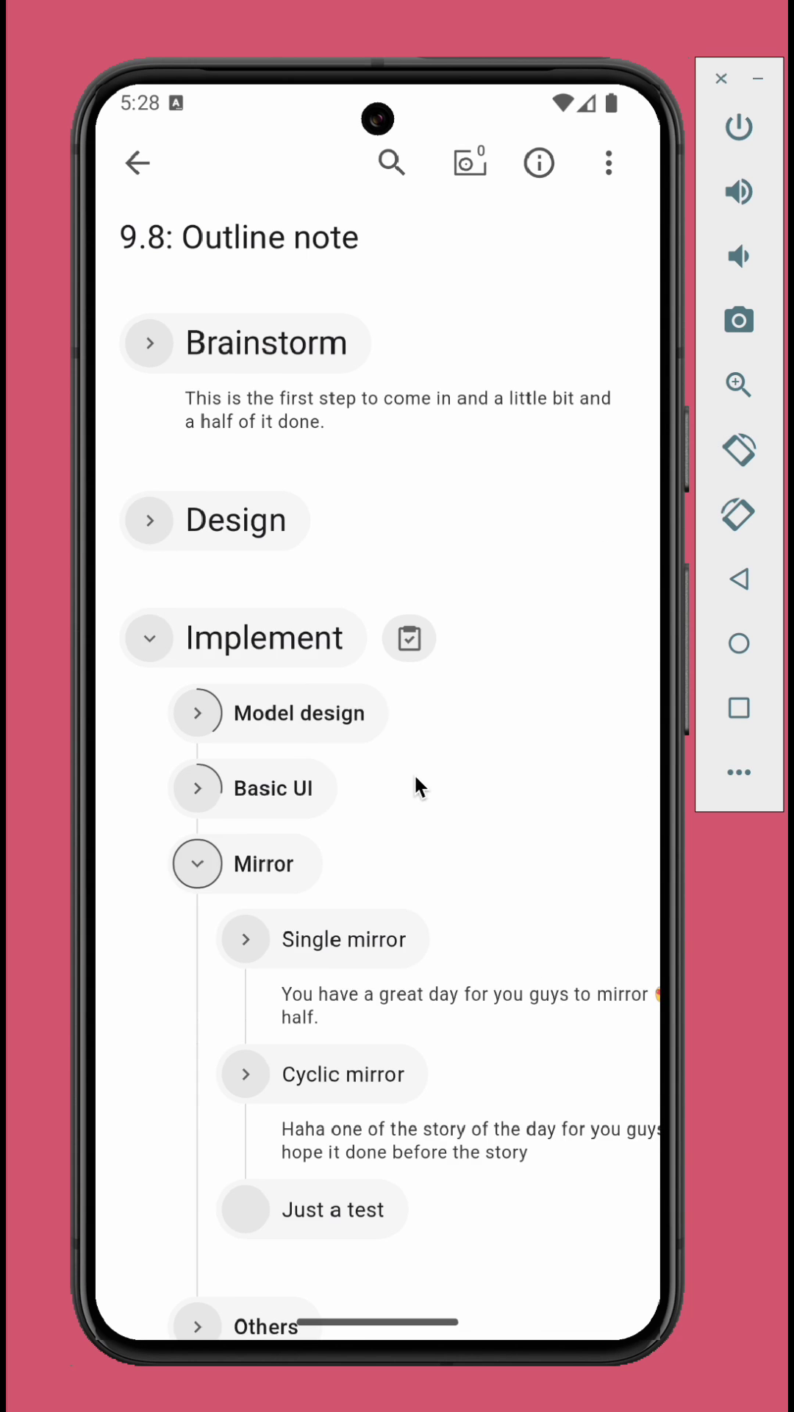
pyautogui.moveTo(415, 774); pyautogui.dragTo(473, 764)
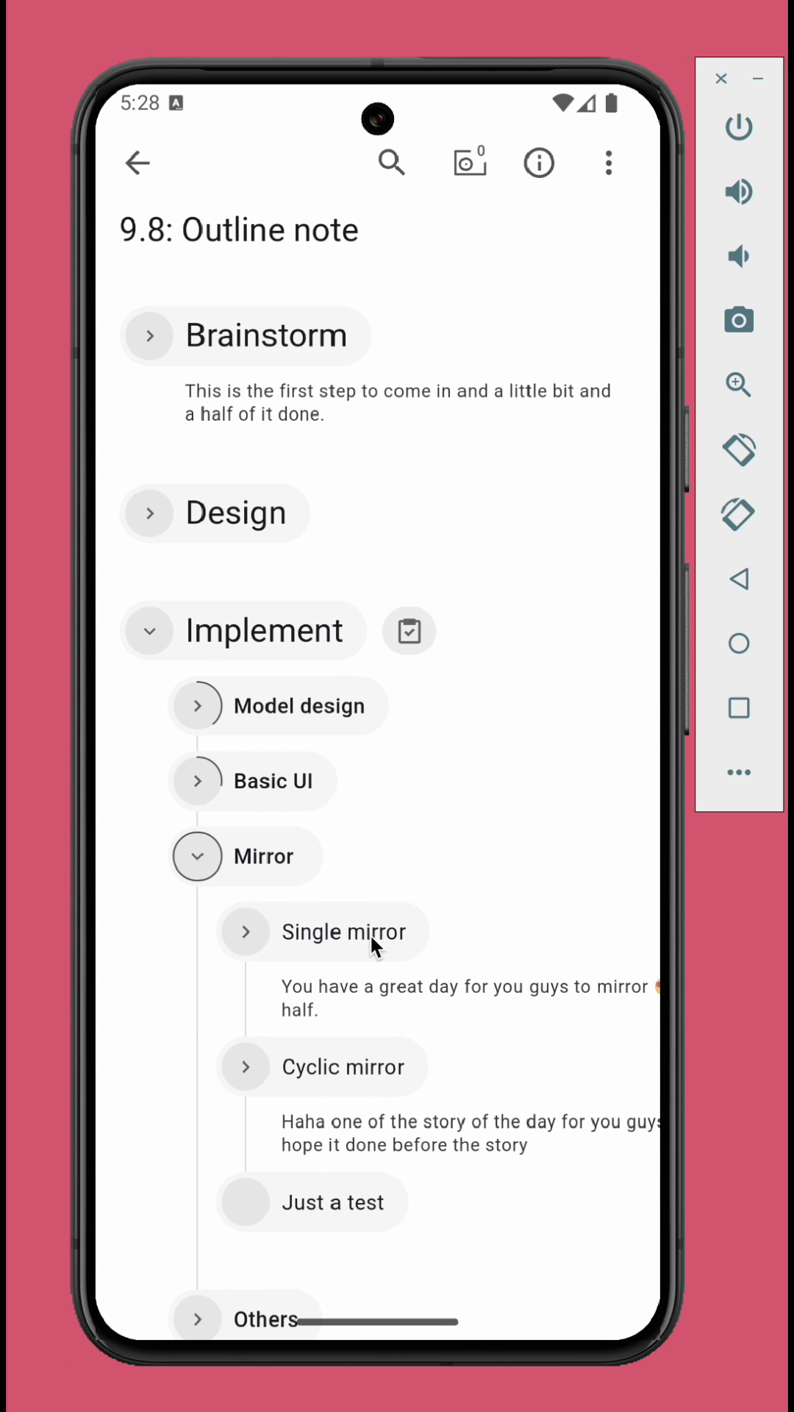
# Focus the outline on Cyclic mirror and expand it to show its children.
pyautogui.click(327, 1072)
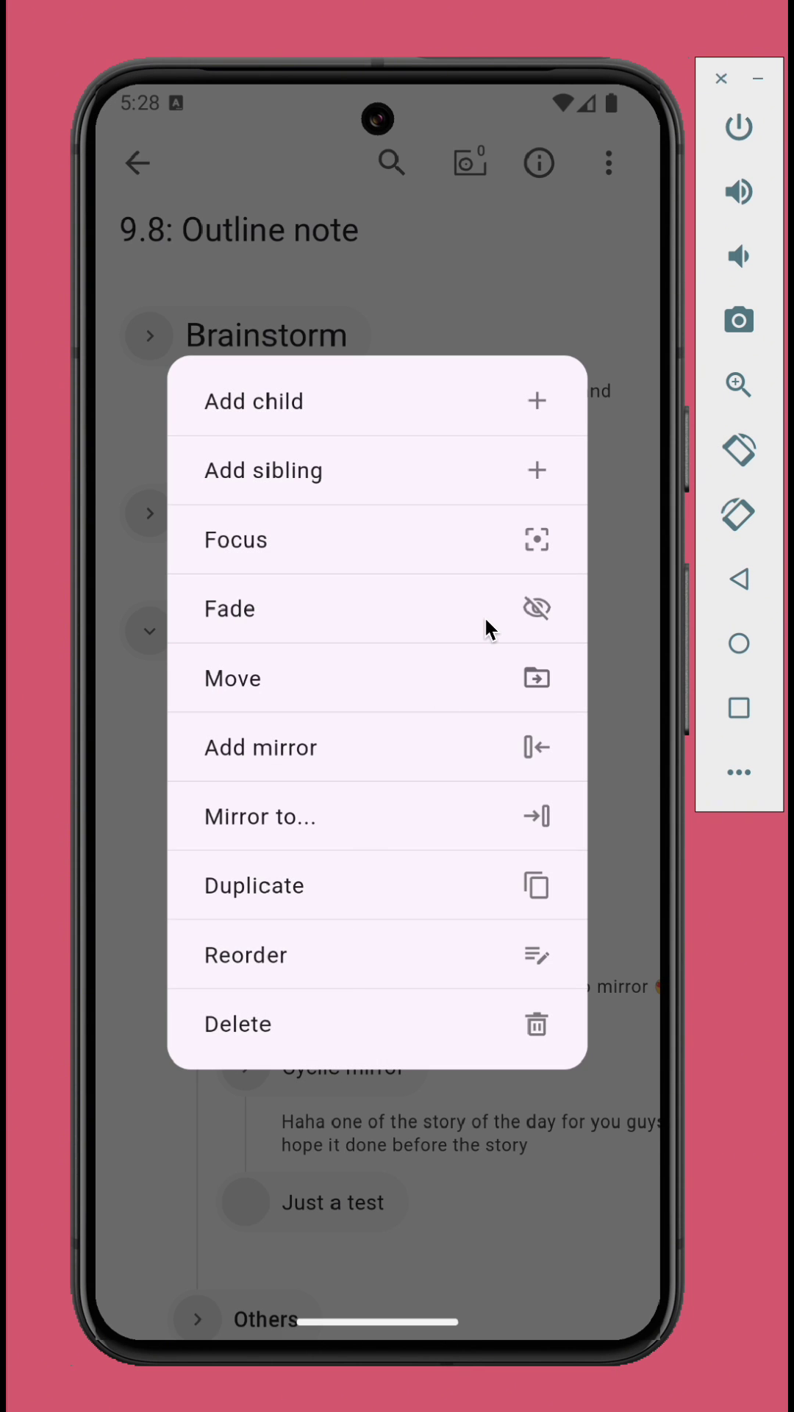
pyautogui.click(471, 533)
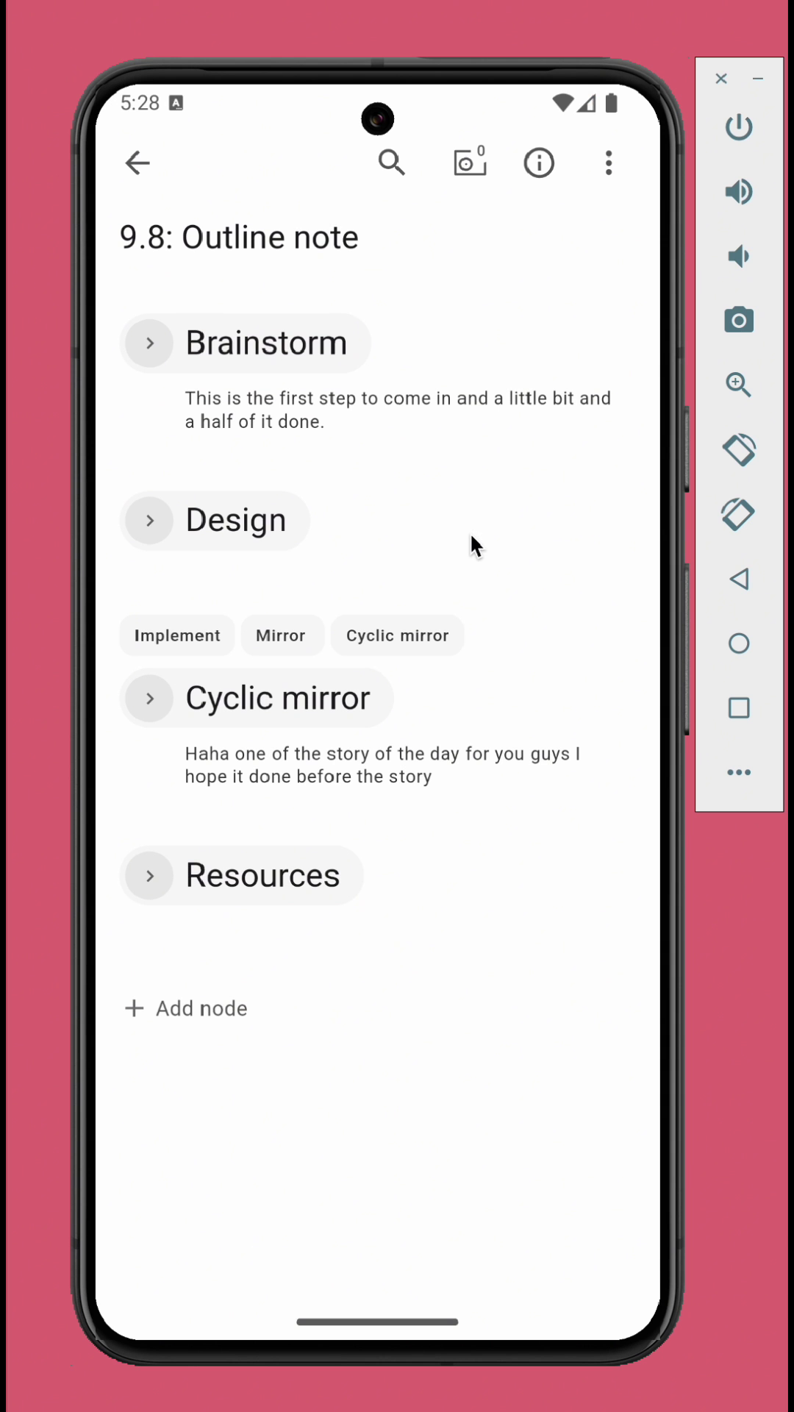
pyautogui.moveTo(307, 787); pyautogui.dragTo(365, 854)
pyautogui.click(149, 698)
pyautogui.moveTo(443, 875); pyautogui.dragTo(535, 709)
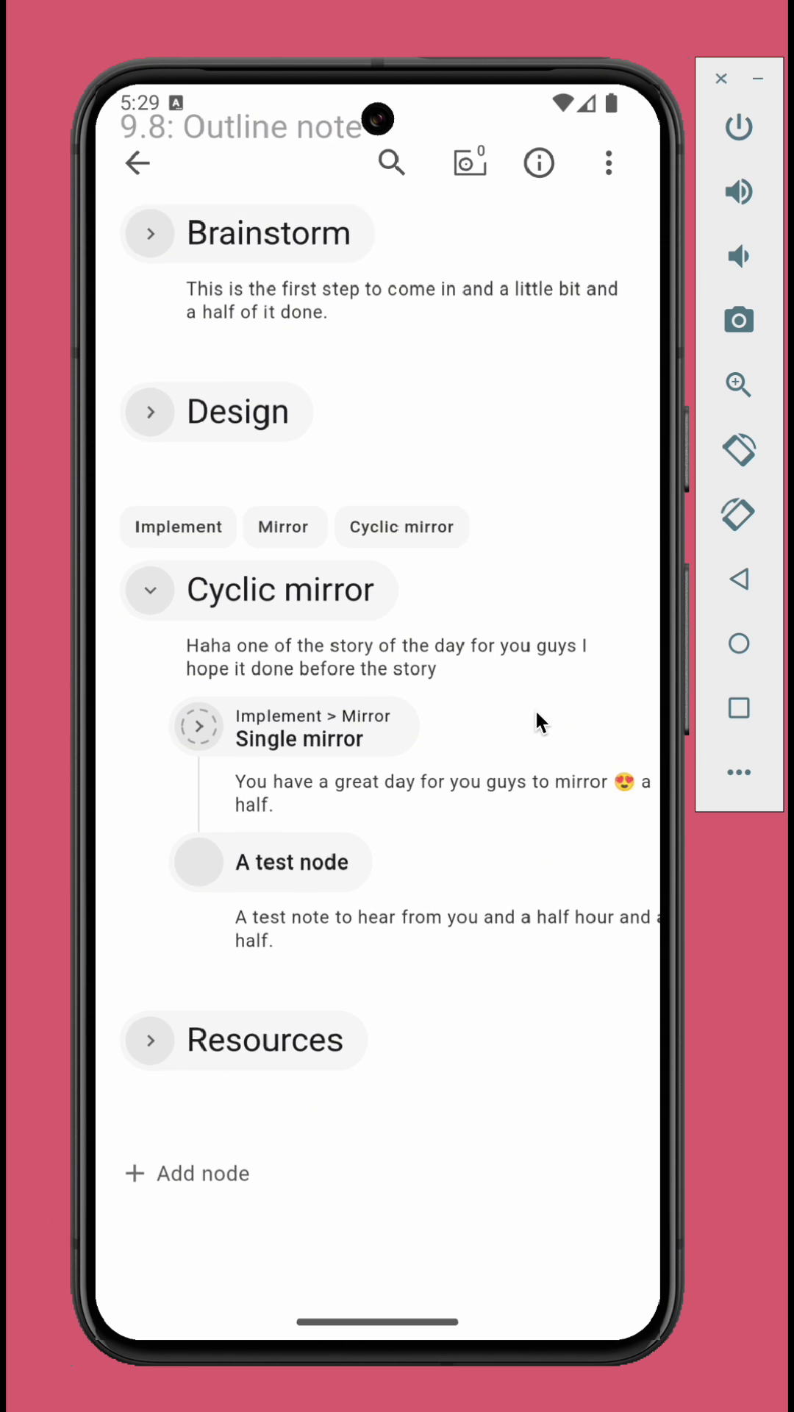
# Fade out the Brainstorm, Design and Single mirror nodes.
pyautogui.click(275, 347)
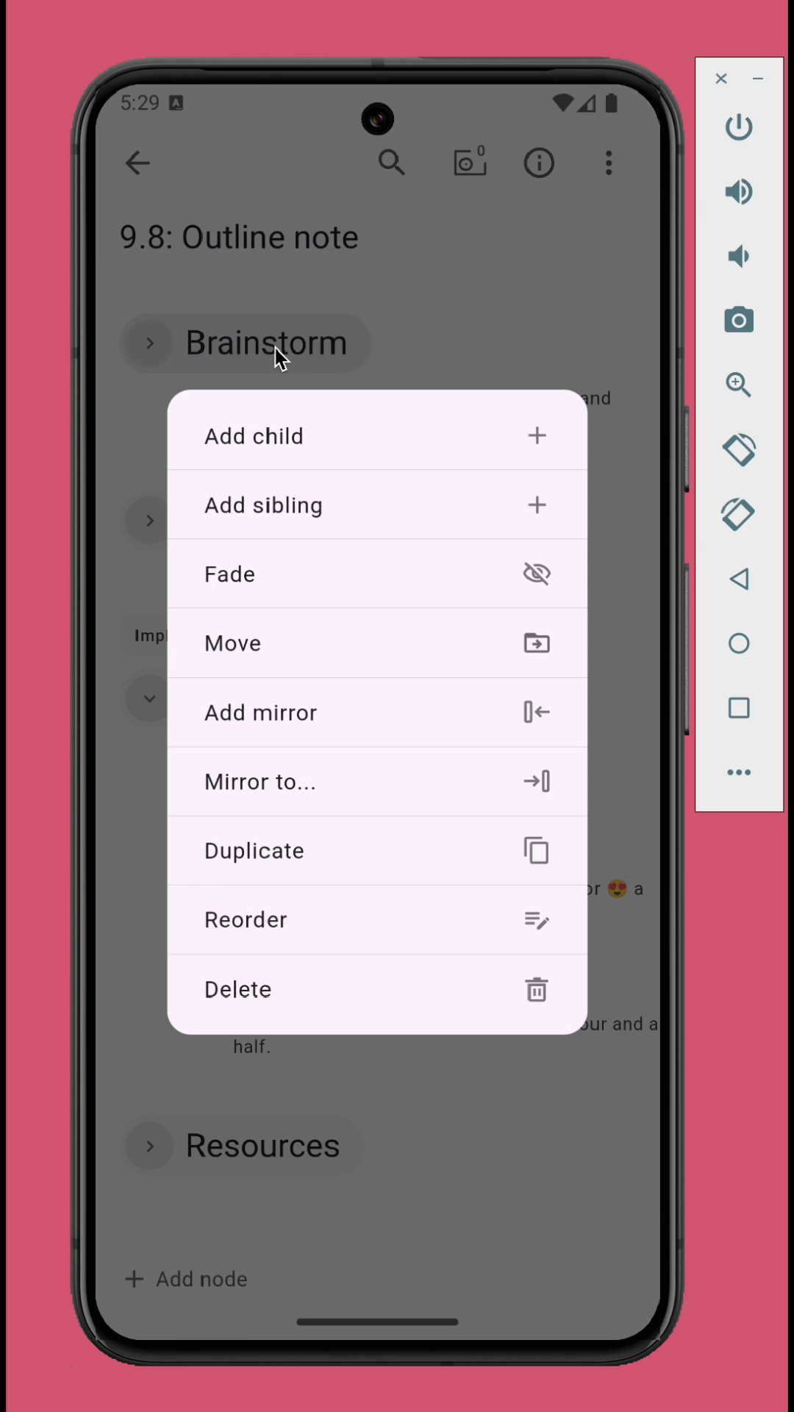
pyautogui.click(340, 570)
pyautogui.click(239, 517)
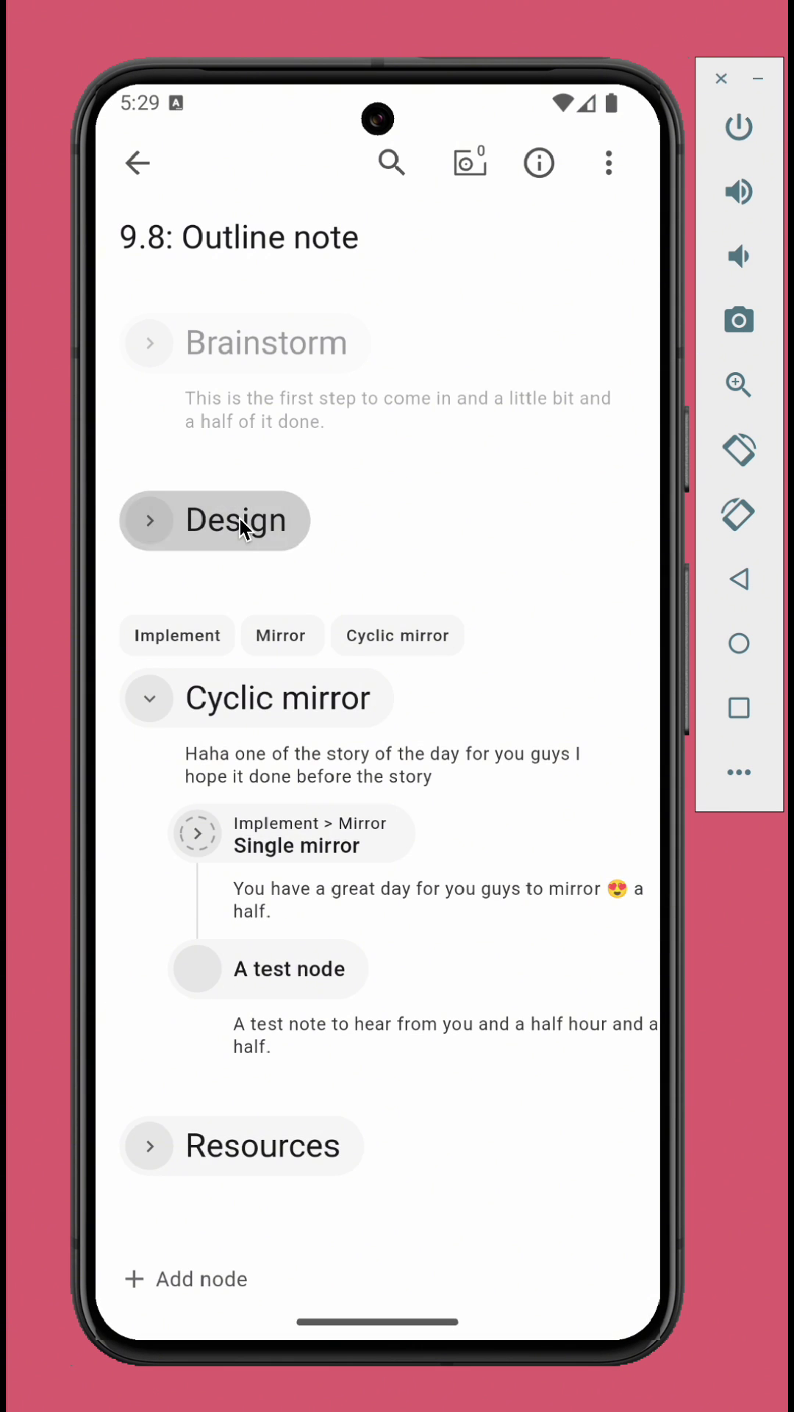
pyautogui.click(272, 575)
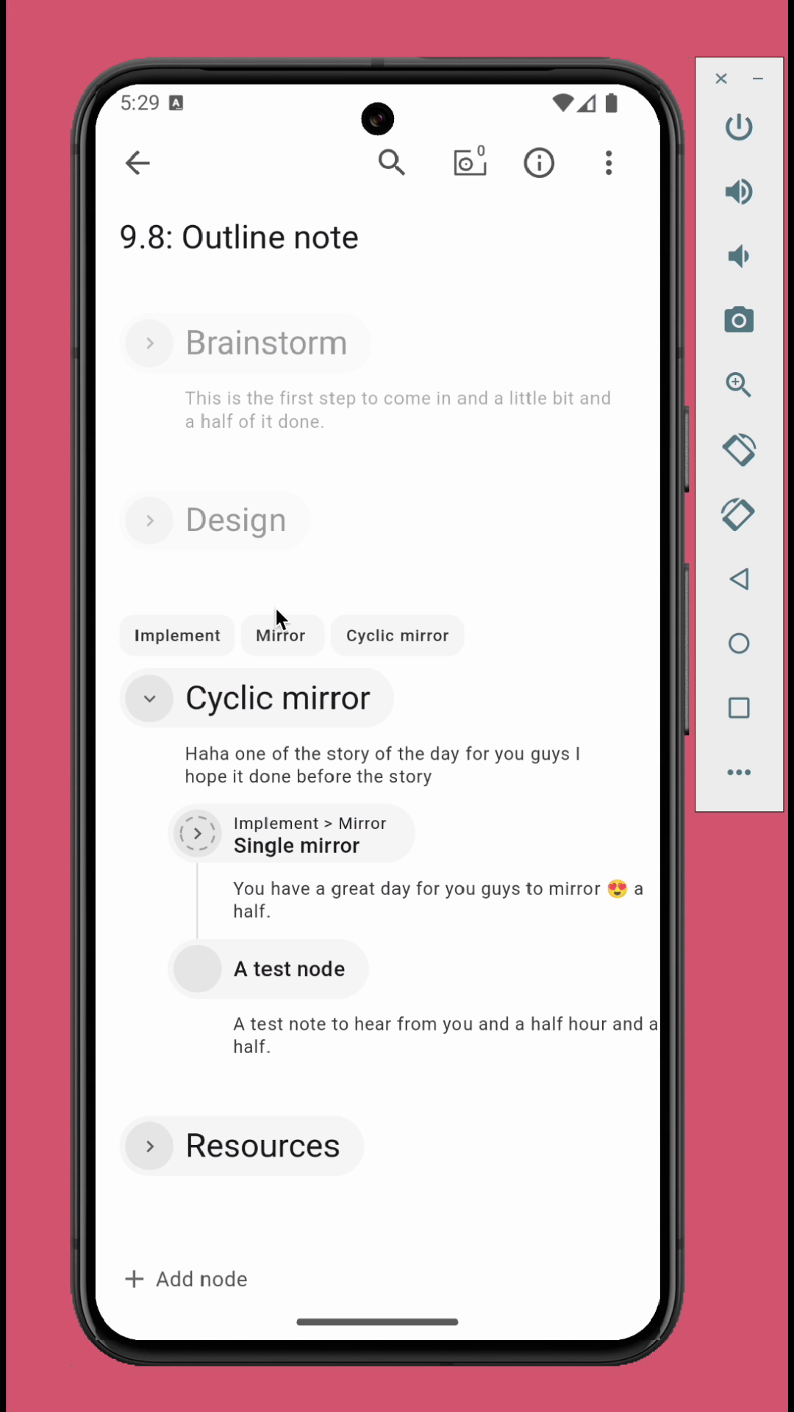
pyautogui.click(284, 831)
pyautogui.click(388, 616)
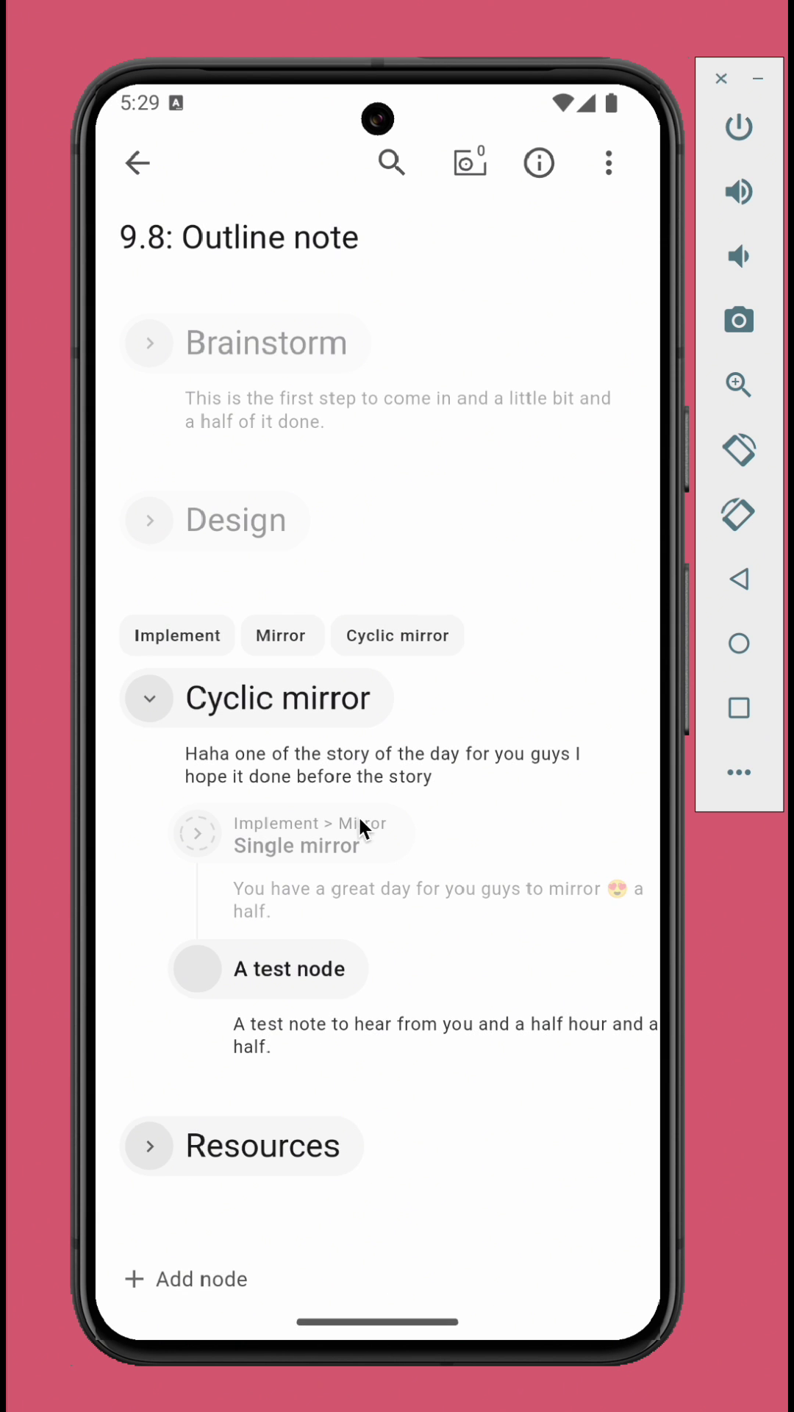
pyautogui.scroll(-2, 443, 736)
pyautogui.scroll(2, 444, 735)
# Restore normal visibility on Single mirror, Brainstorm and Design, then reopen the 9.8: Outline note.
pyautogui.click(369, 783)
pyautogui.click(422, 349)
pyautogui.click(262, 811)
pyautogui.click(386, 644)
pyautogui.click(262, 346)
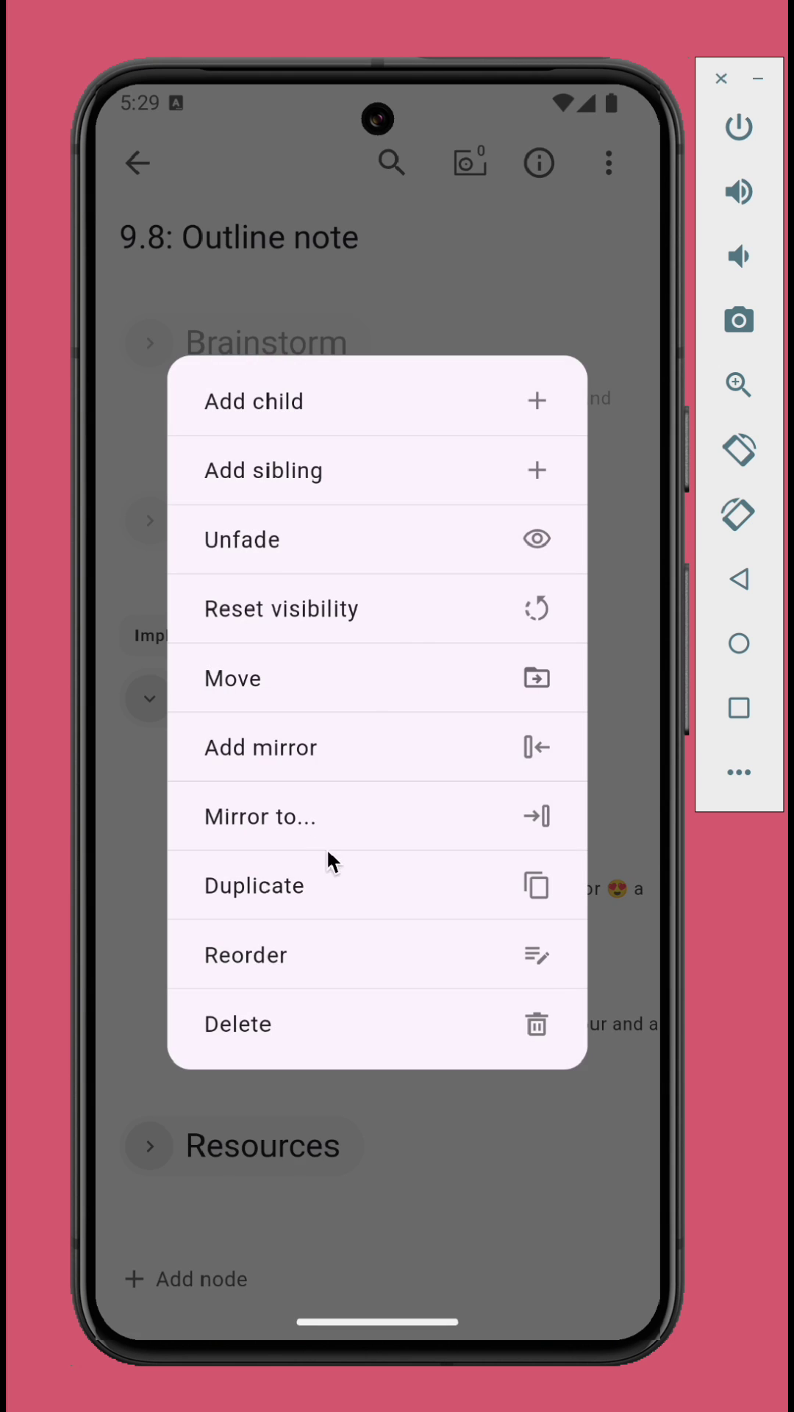
pyautogui.click(353, 536)
pyautogui.click(275, 522)
pyautogui.click(378, 609)
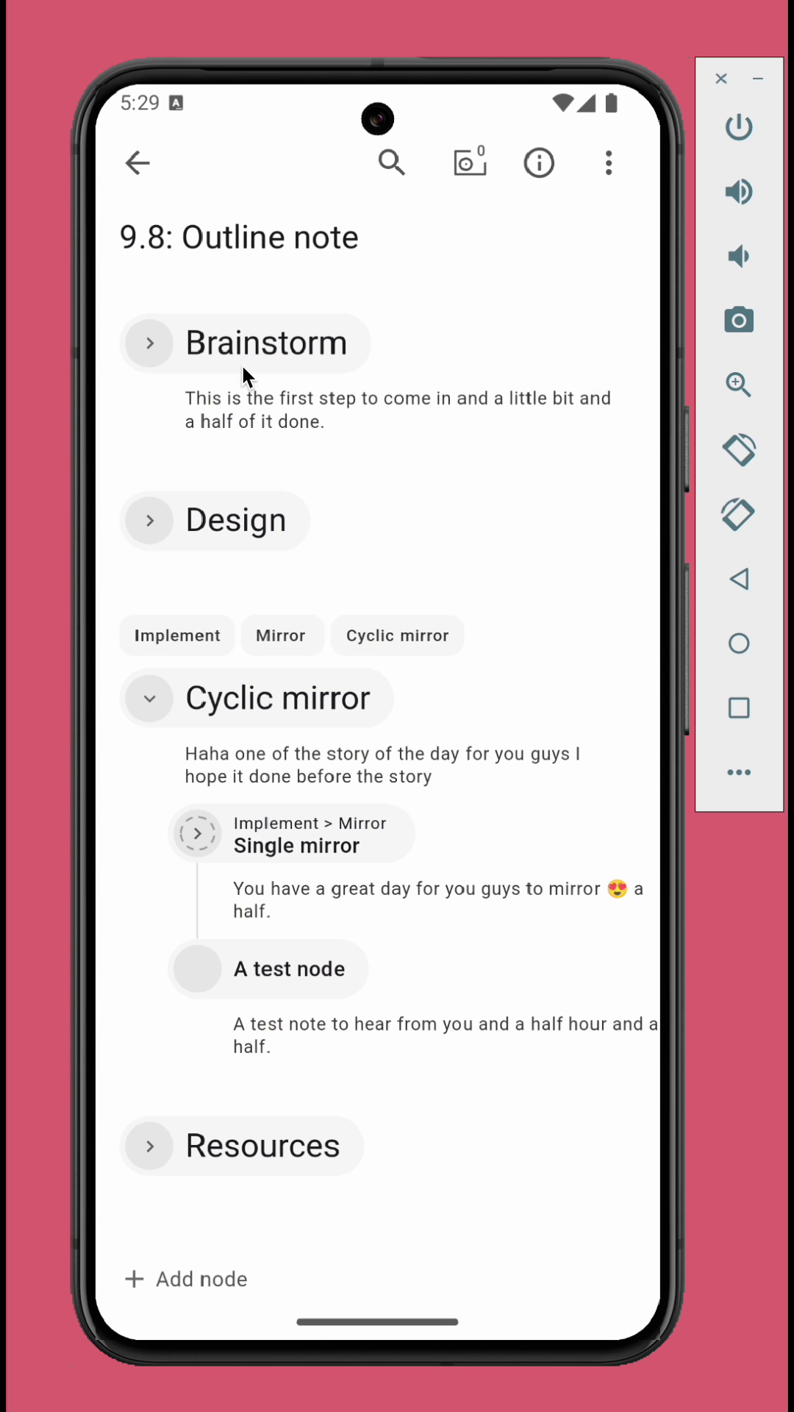
pyautogui.click(137, 163)
pyautogui.click(497, 266)
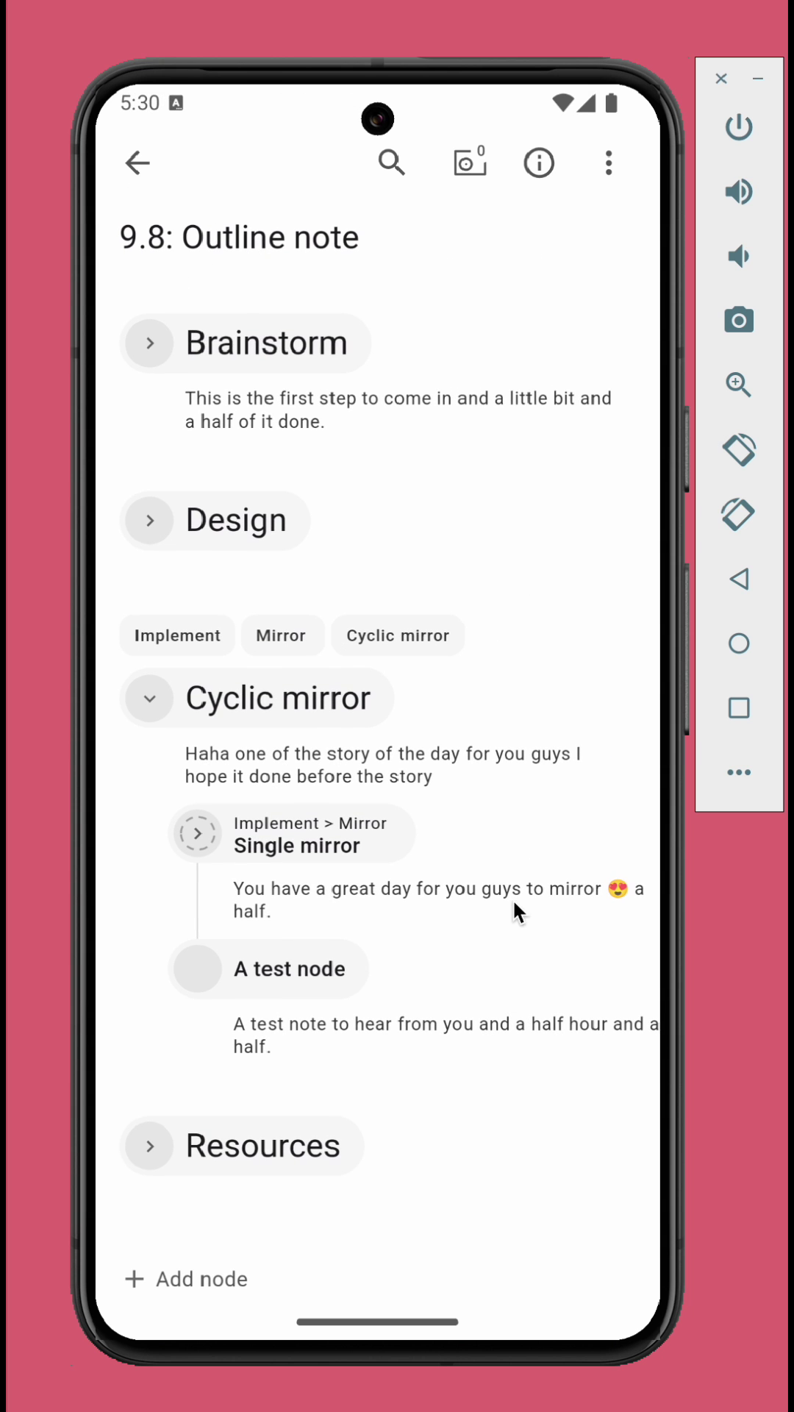
# Mark the Implement node Completable, keeping its state In progress with a 41% Children nodes KPI.
pyautogui.click(211, 639)
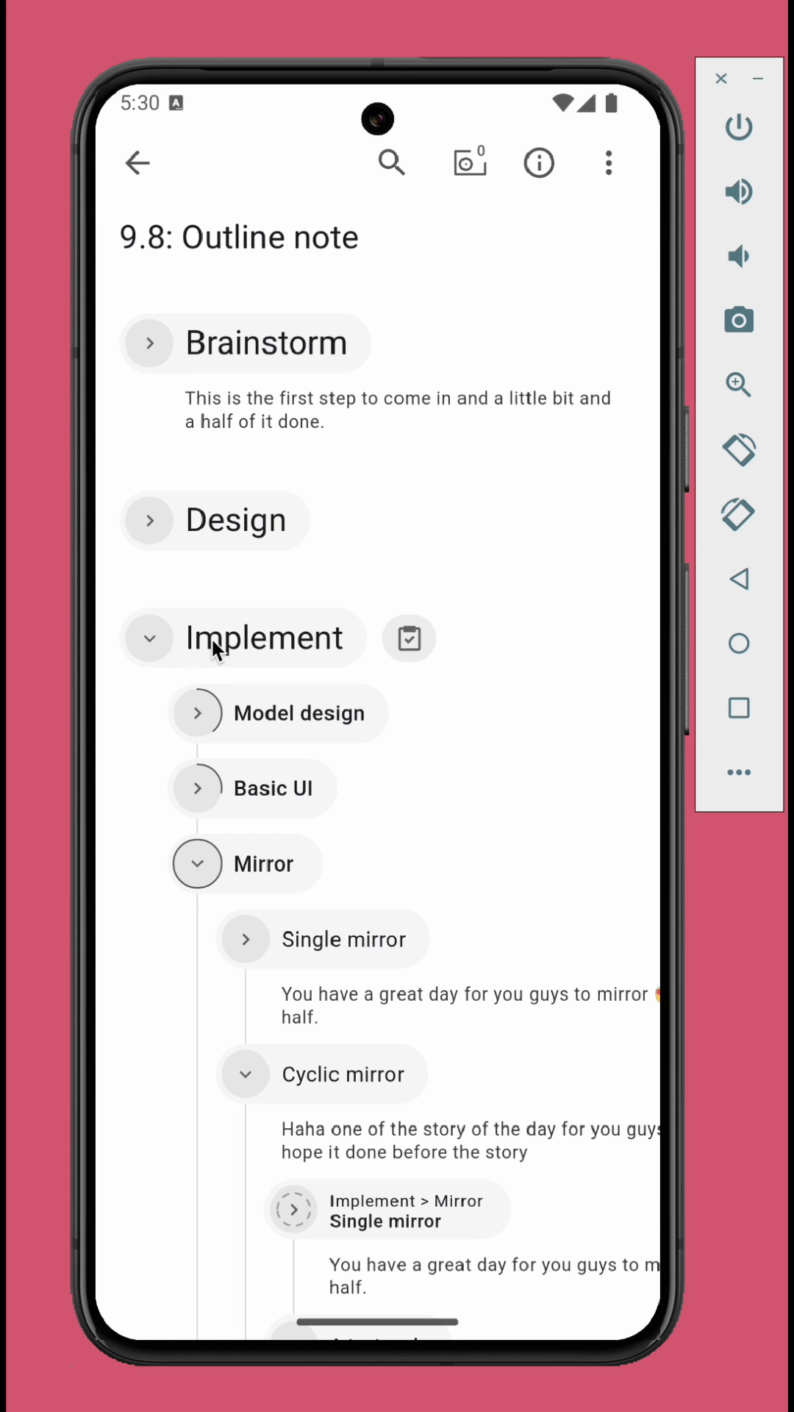
pyautogui.click(199, 859)
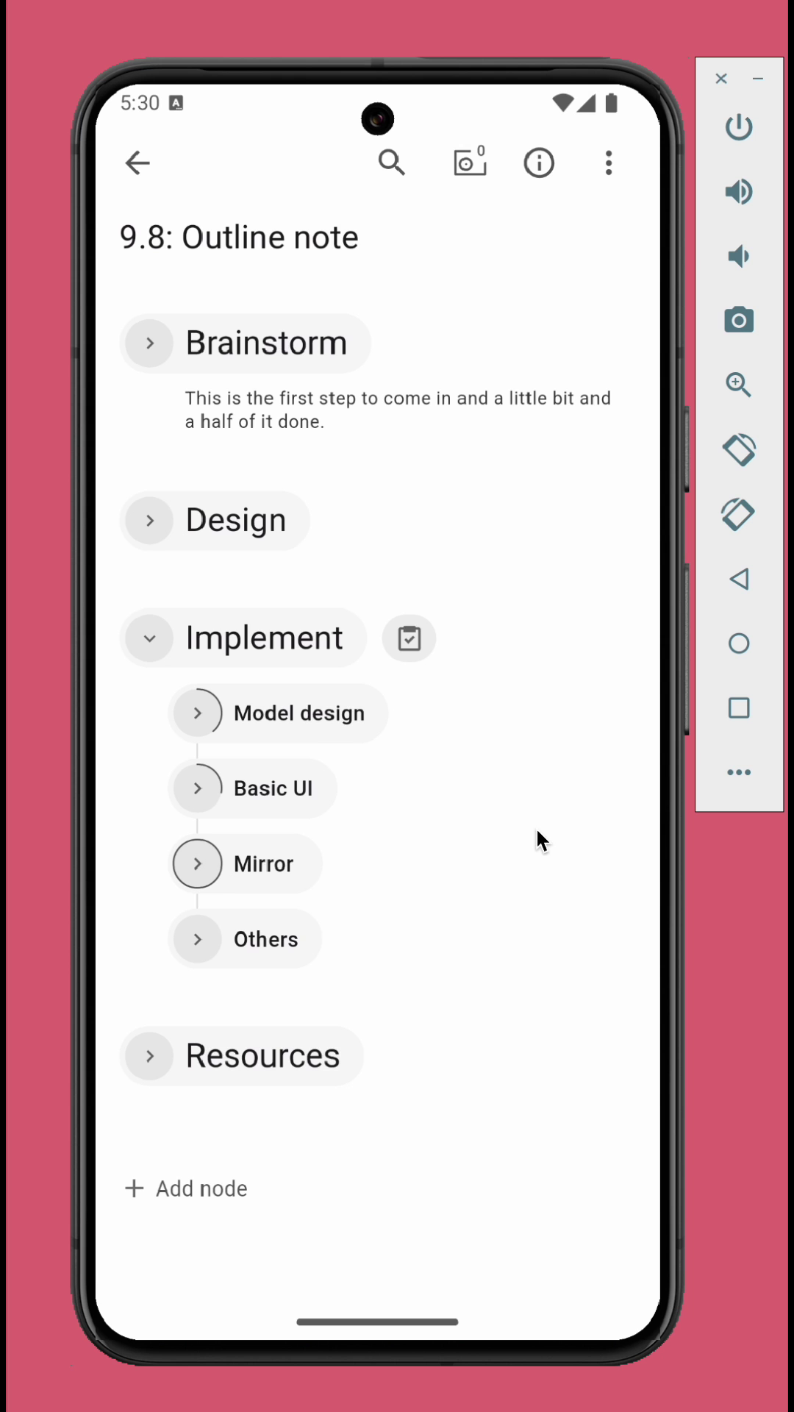
pyautogui.click(320, 649)
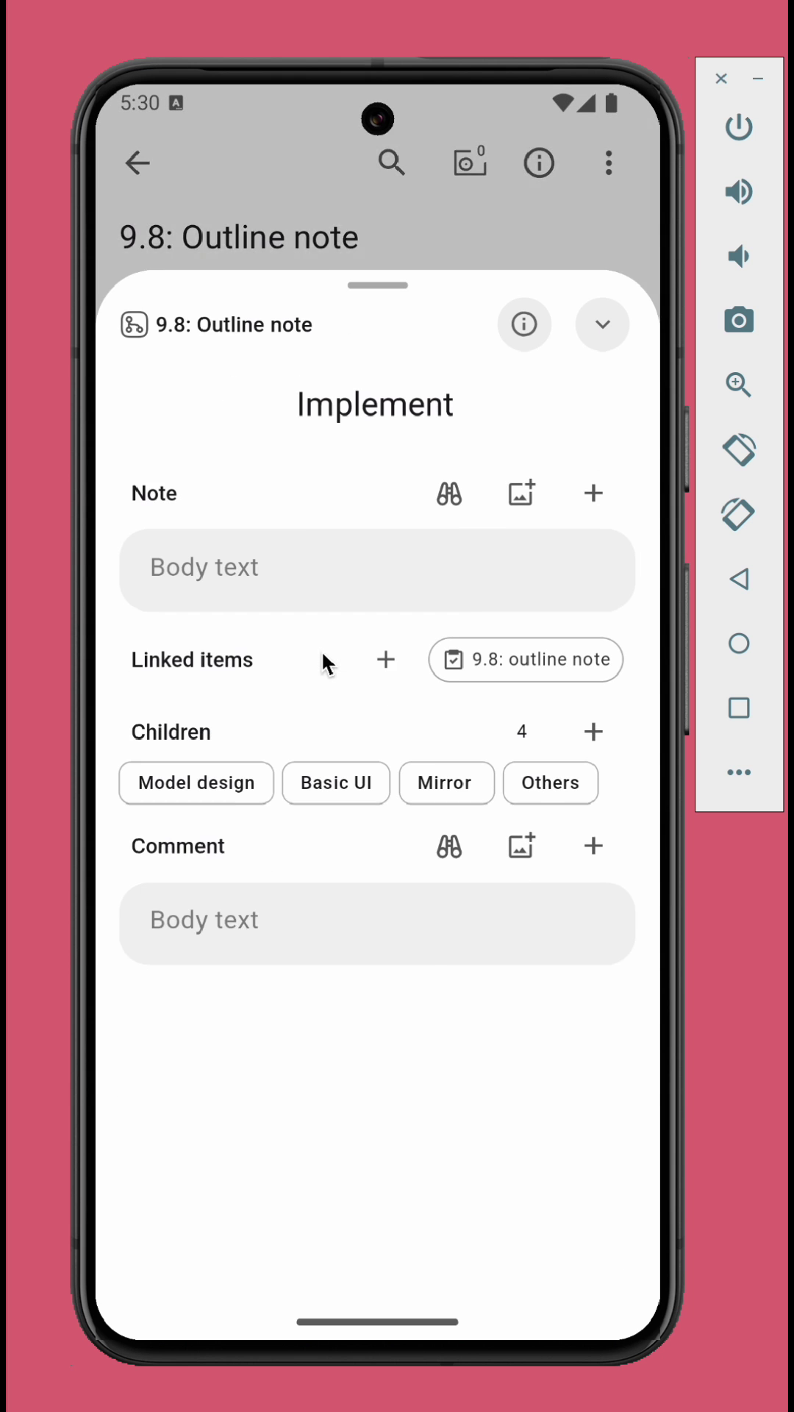
pyautogui.click(533, 202)
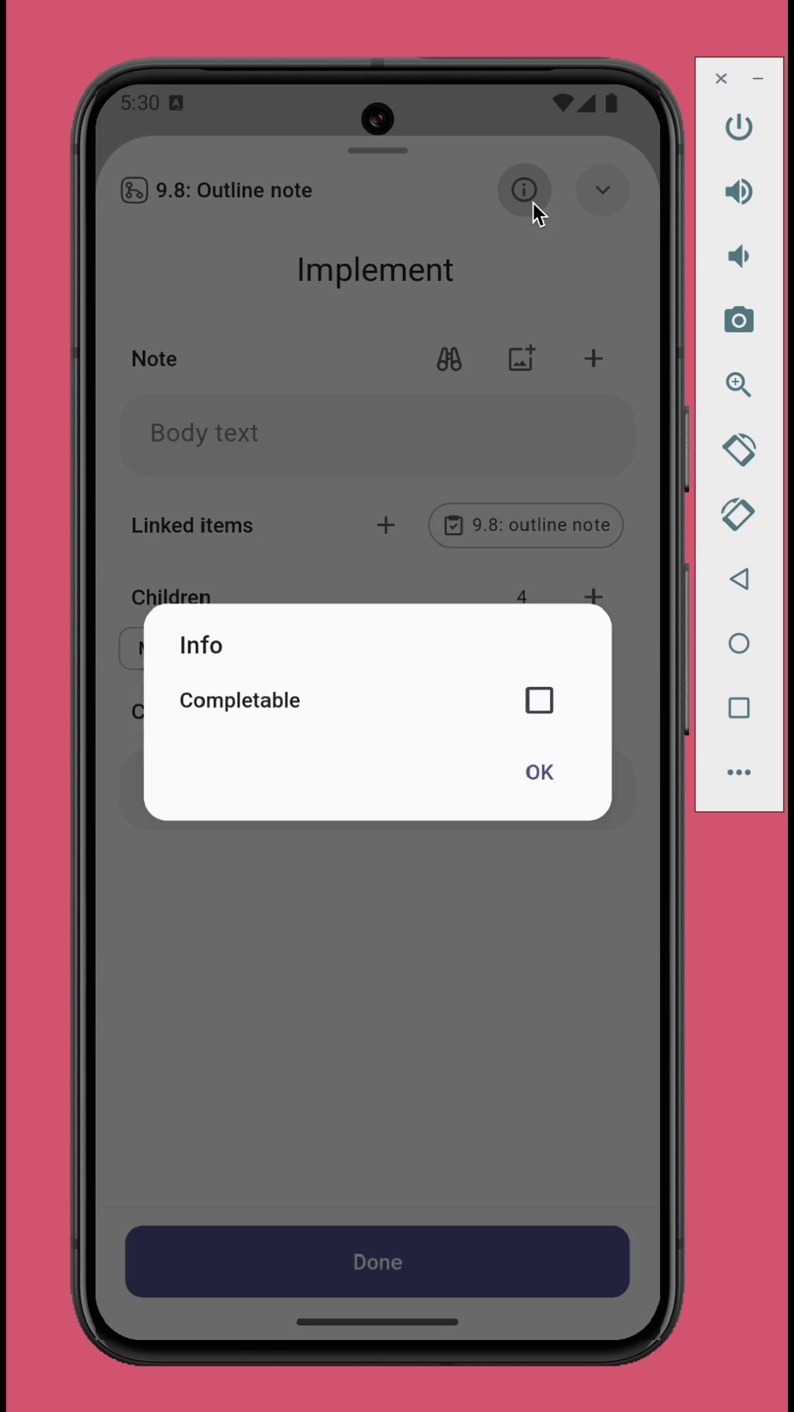
pyautogui.click(541, 699)
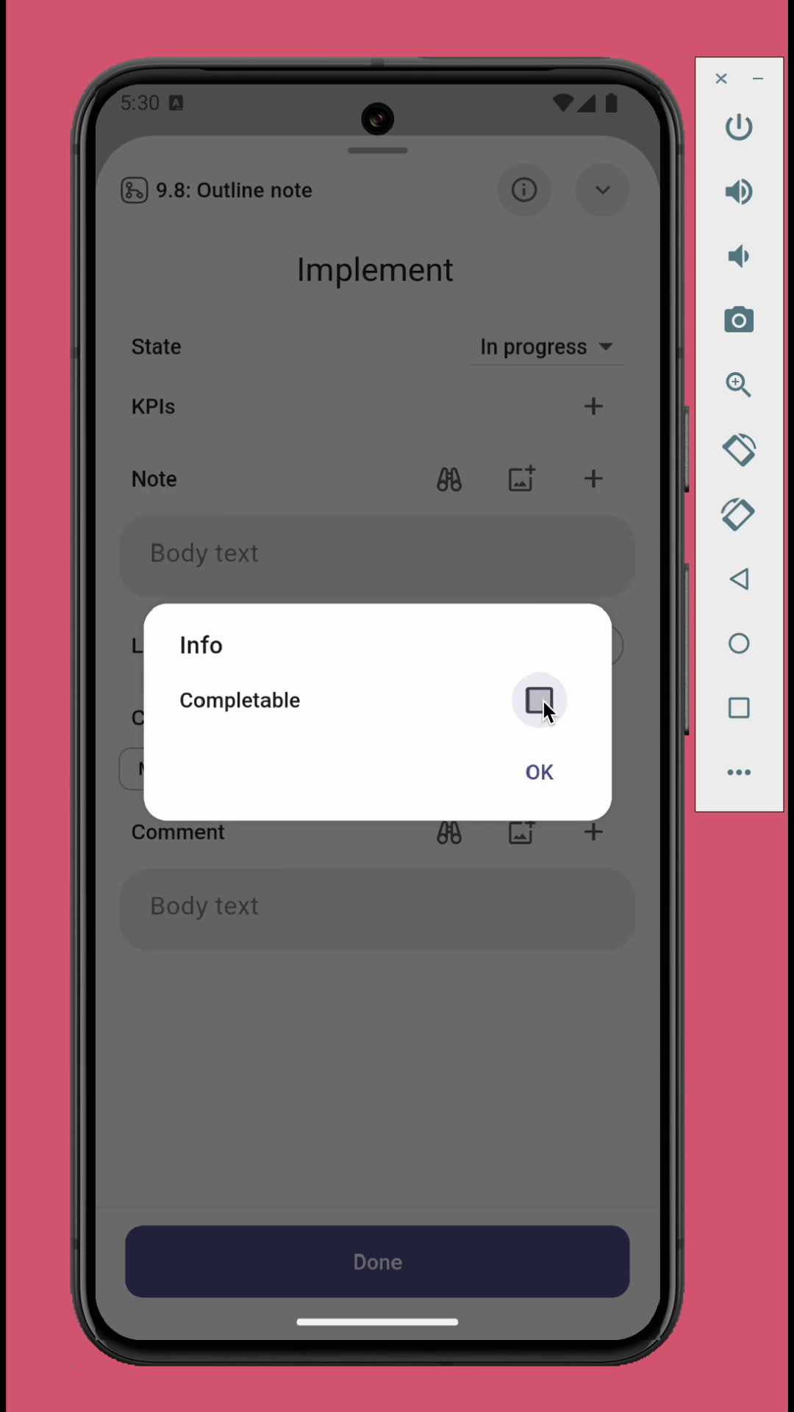
pyautogui.click(539, 772)
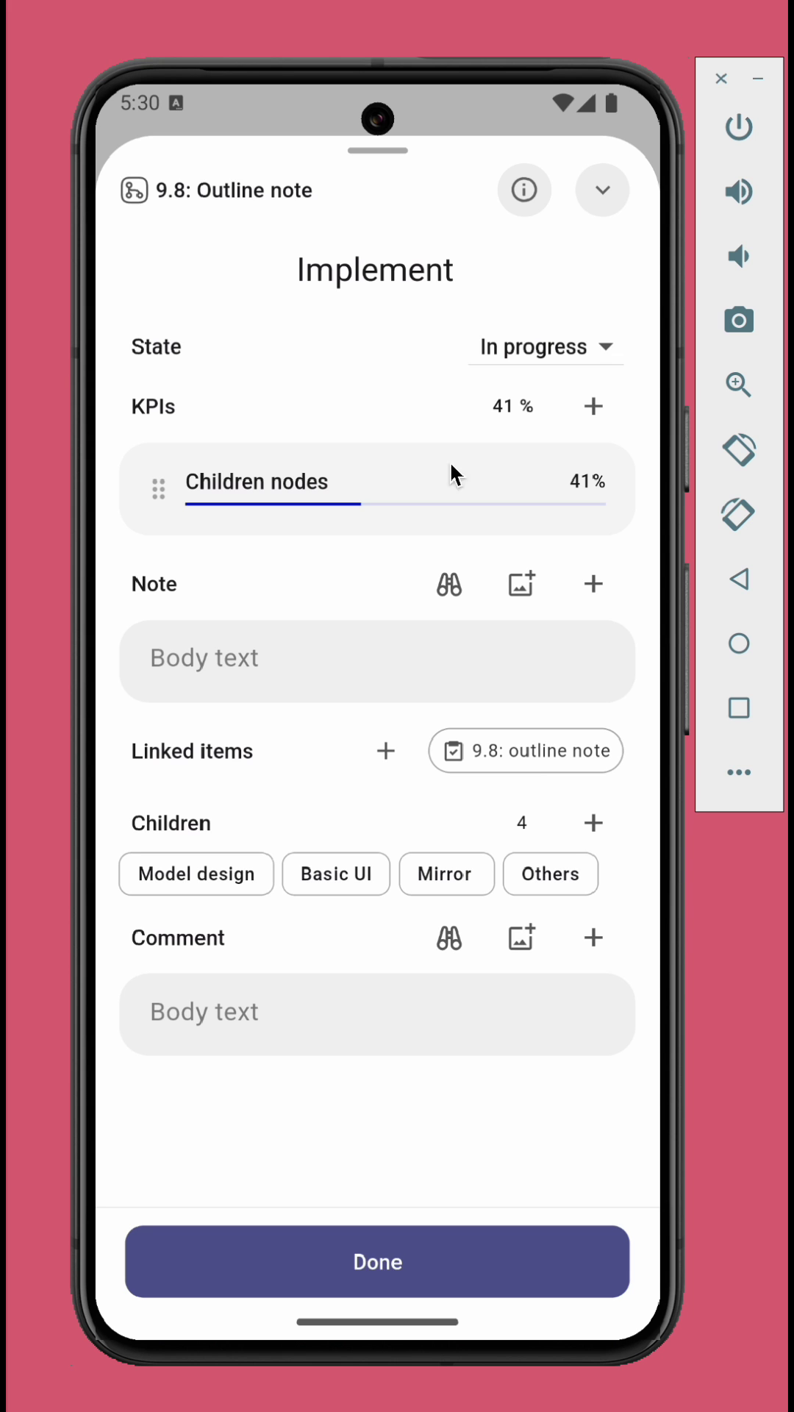
pyautogui.click(587, 345)
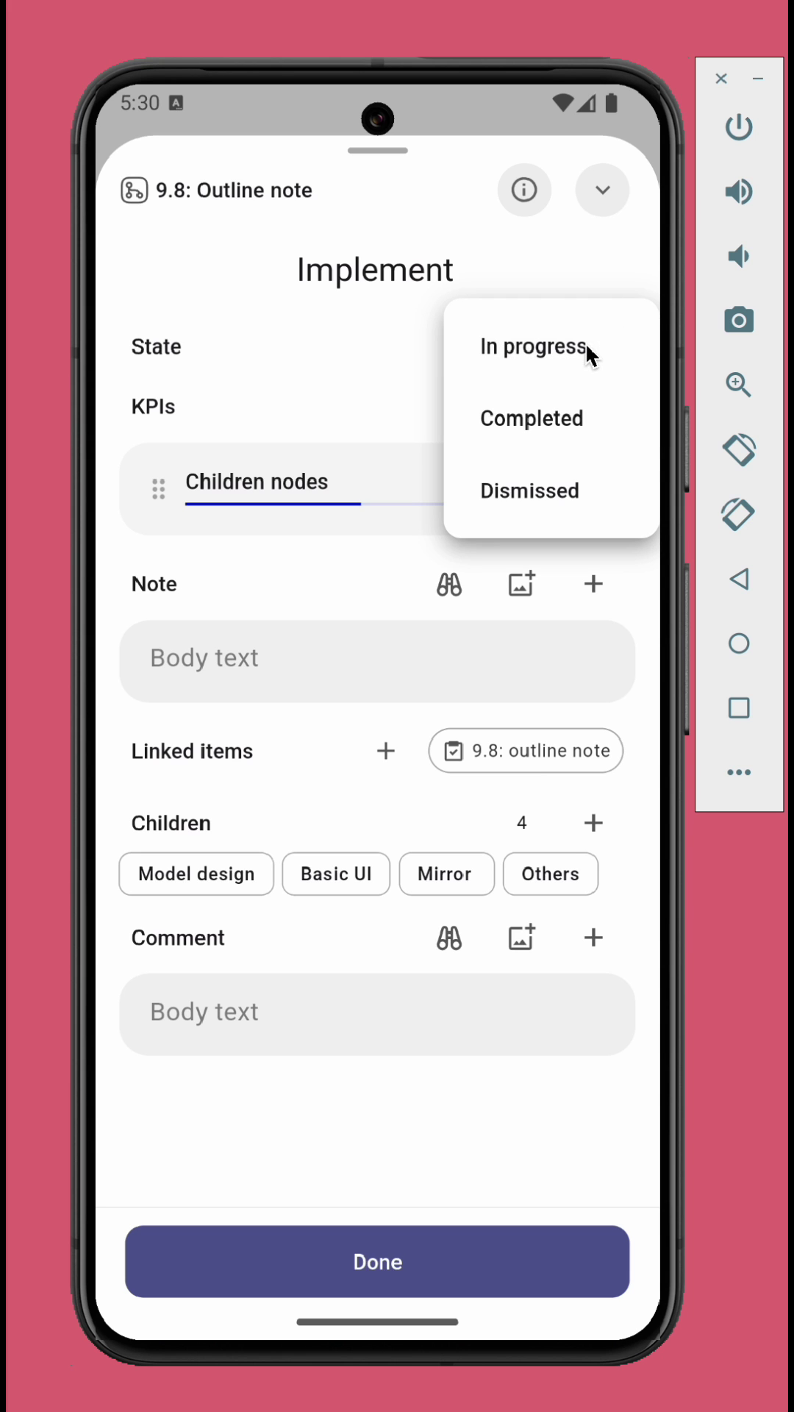
pyautogui.click(552, 267)
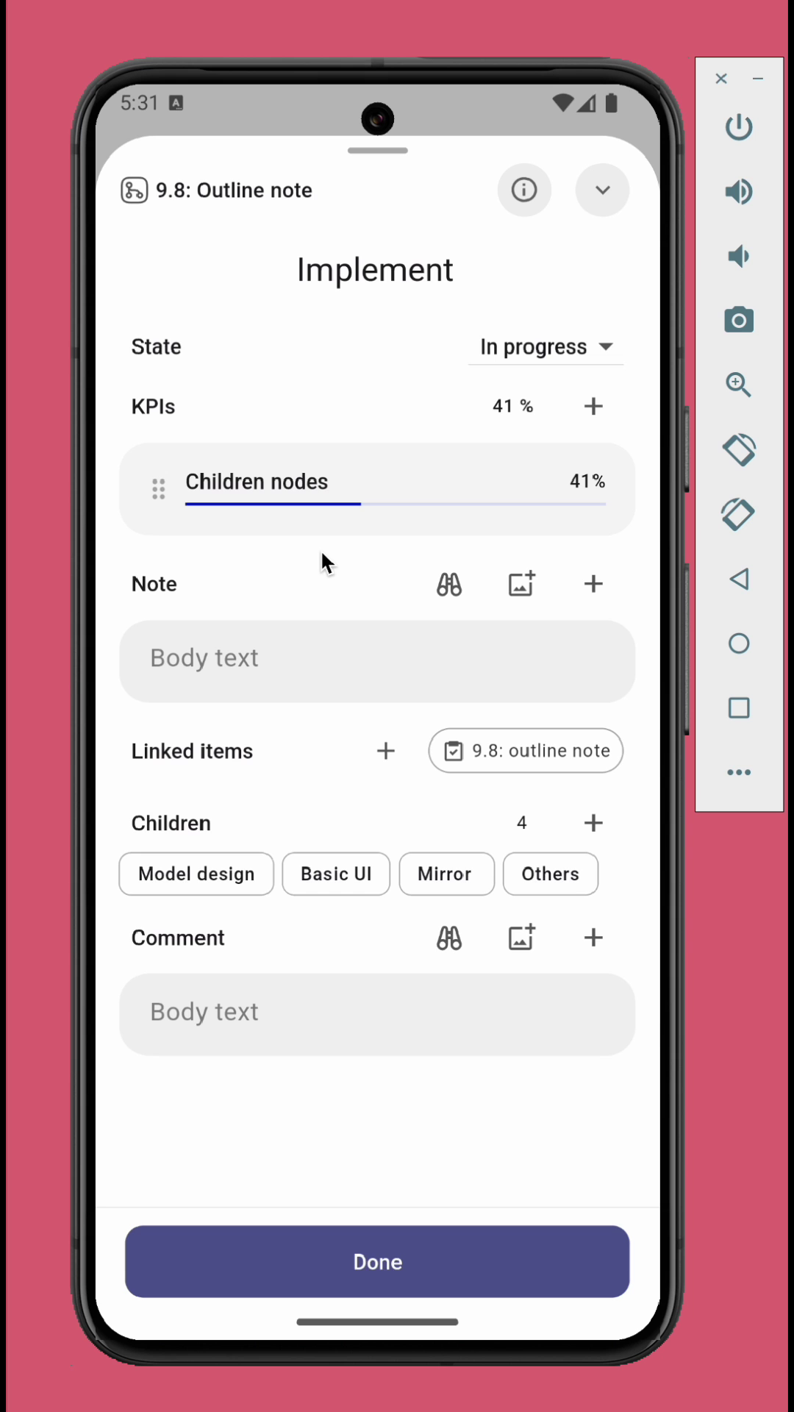
# Add the 9.8: outline note task as a Linked items KPI on Implement, reaching 47%.
pyautogui.click(584, 407)
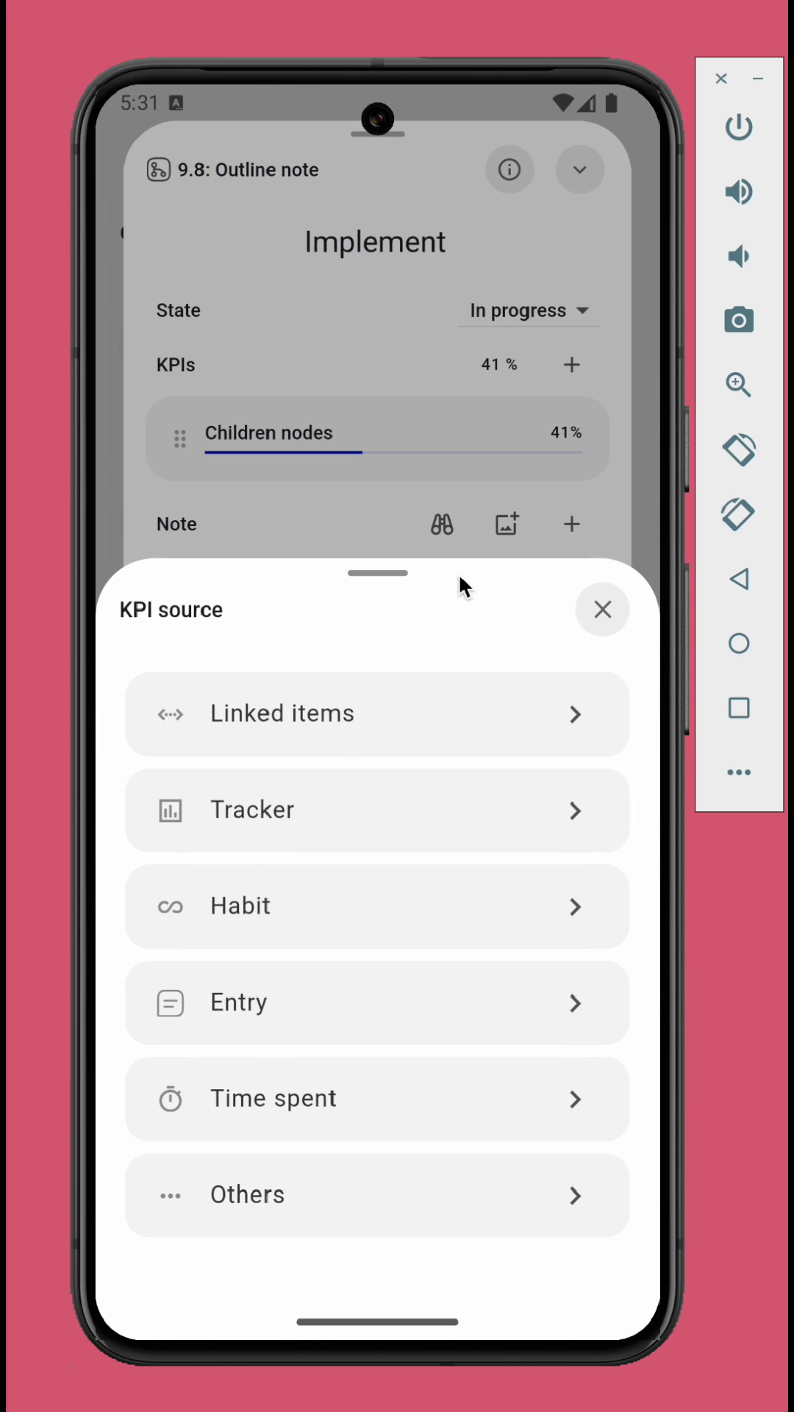
pyautogui.click(400, 700)
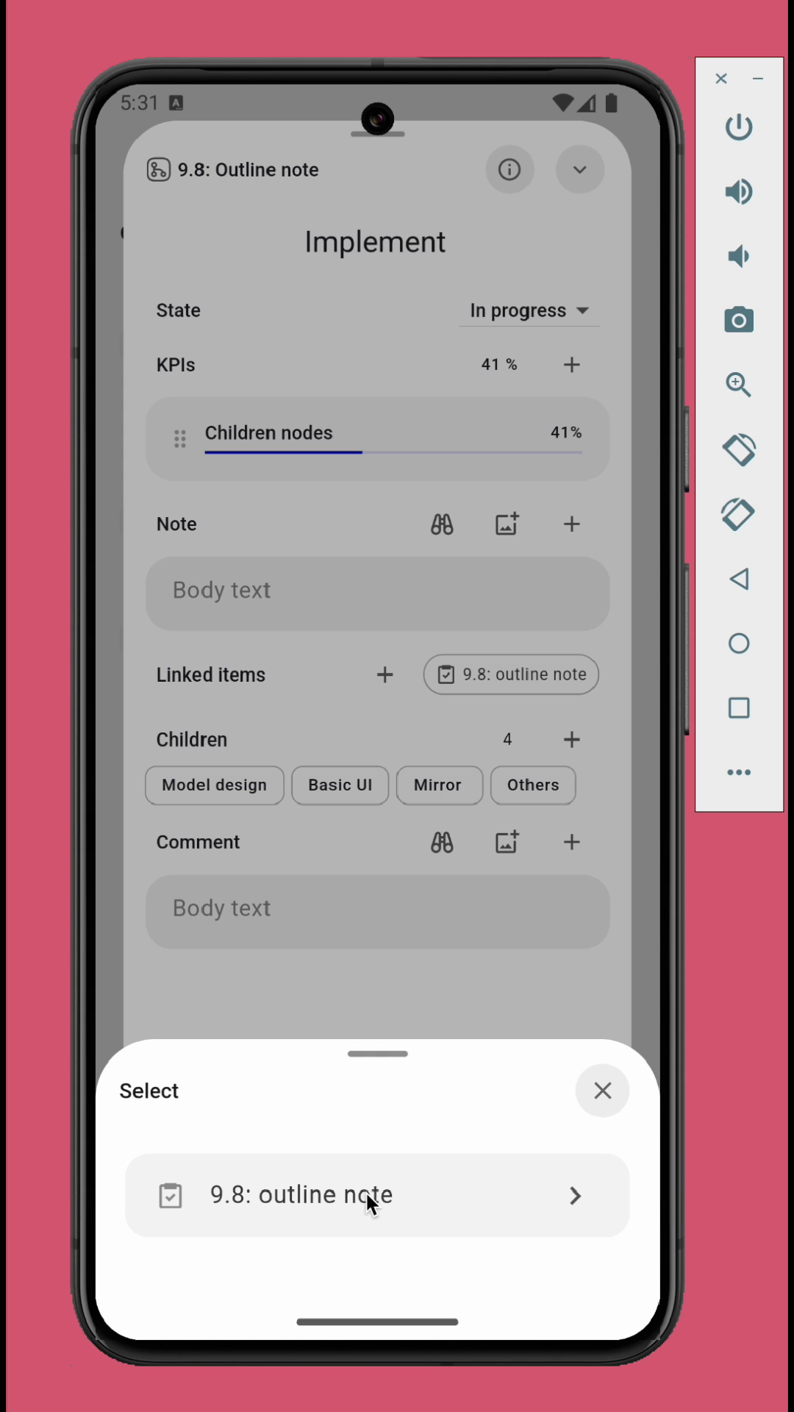
pyautogui.click(366, 1192)
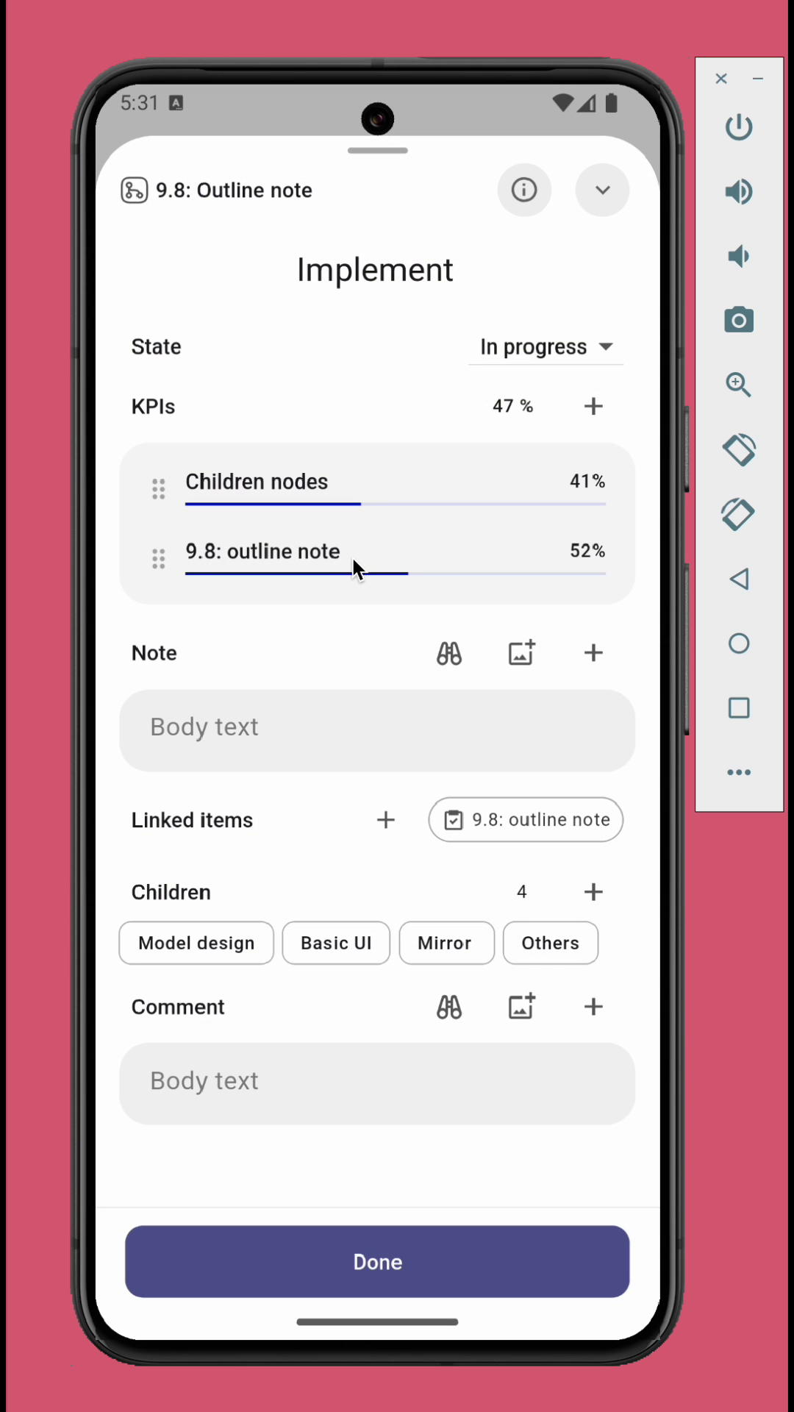
pyautogui.click(351, 557)
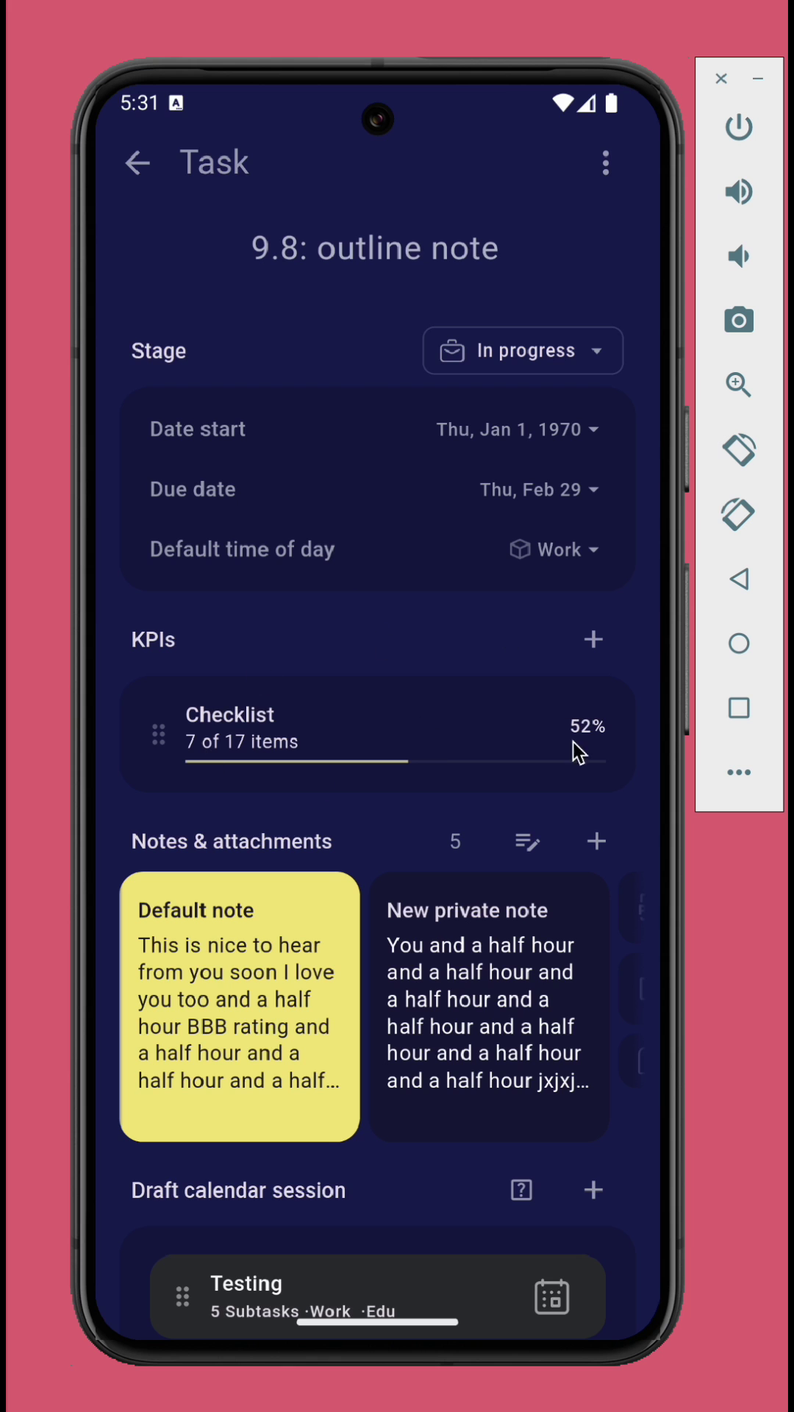
pyautogui.click(138, 162)
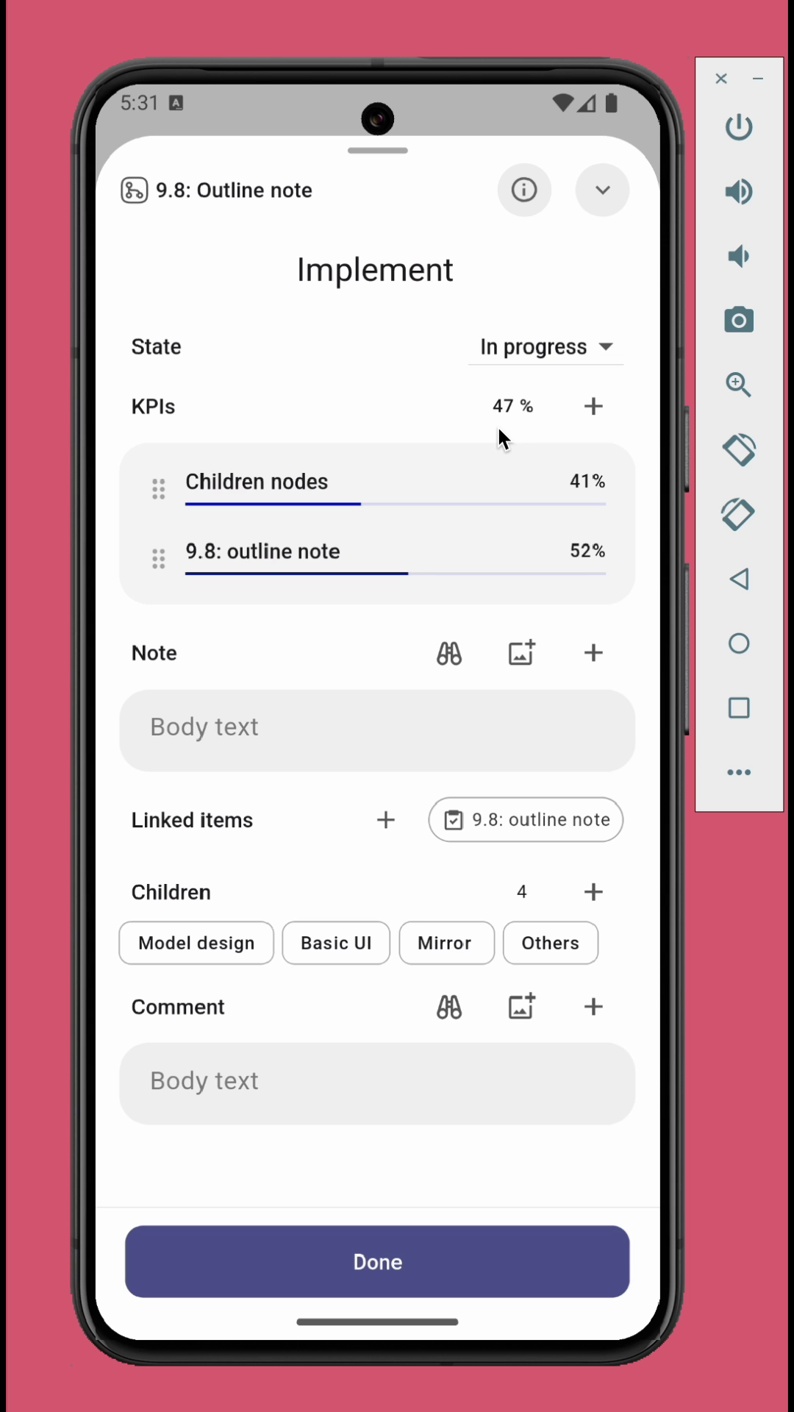
pyautogui.click(369, 1266)
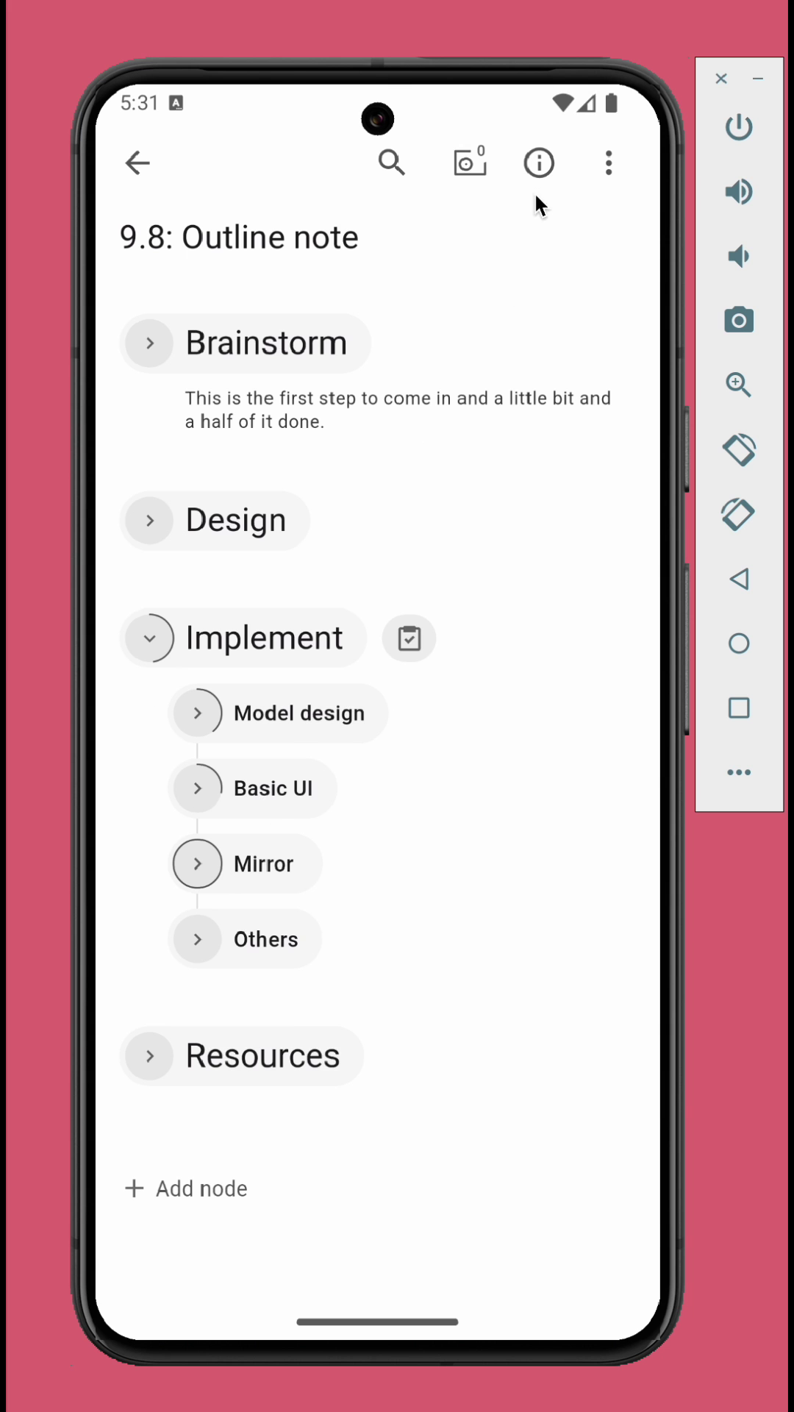
# Check Item completable in the outline note's info so it shows 47% completed.
pyautogui.click(547, 166)
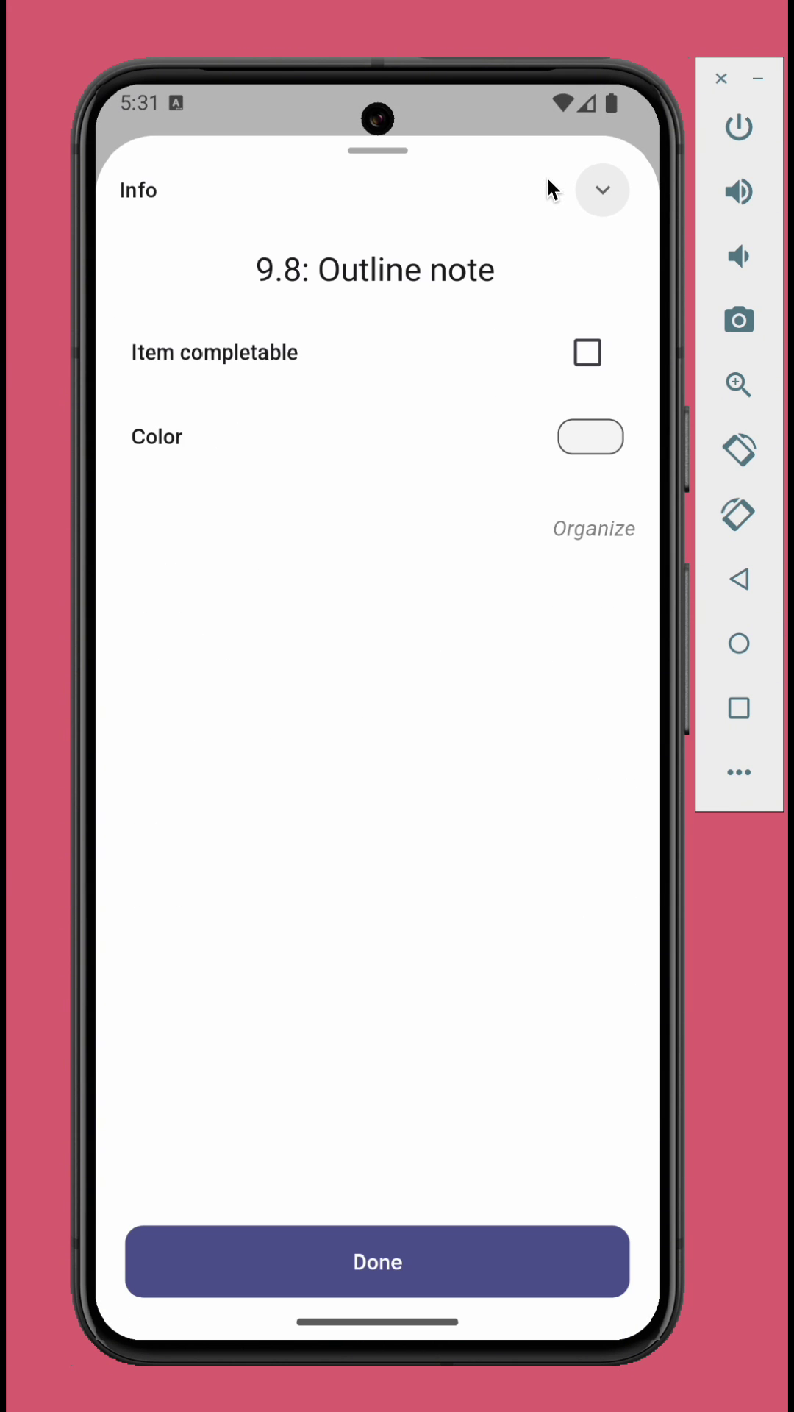
pyautogui.click(589, 349)
pyautogui.click(351, 1244)
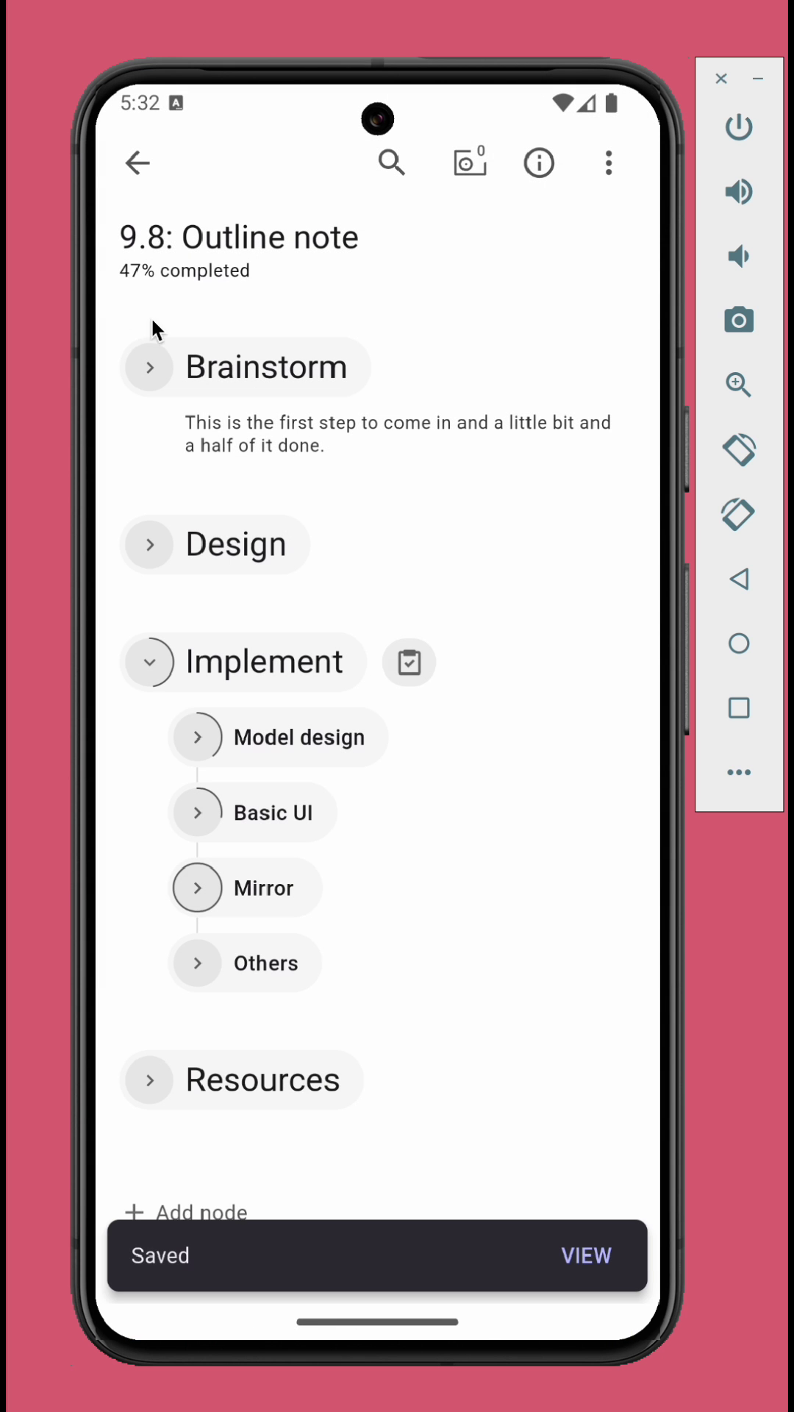
# Expand the Design node to review it, then collapse it again.
pyautogui.click(151, 547)
pyautogui.moveTo(301, 846); pyautogui.dragTo(430, 964)
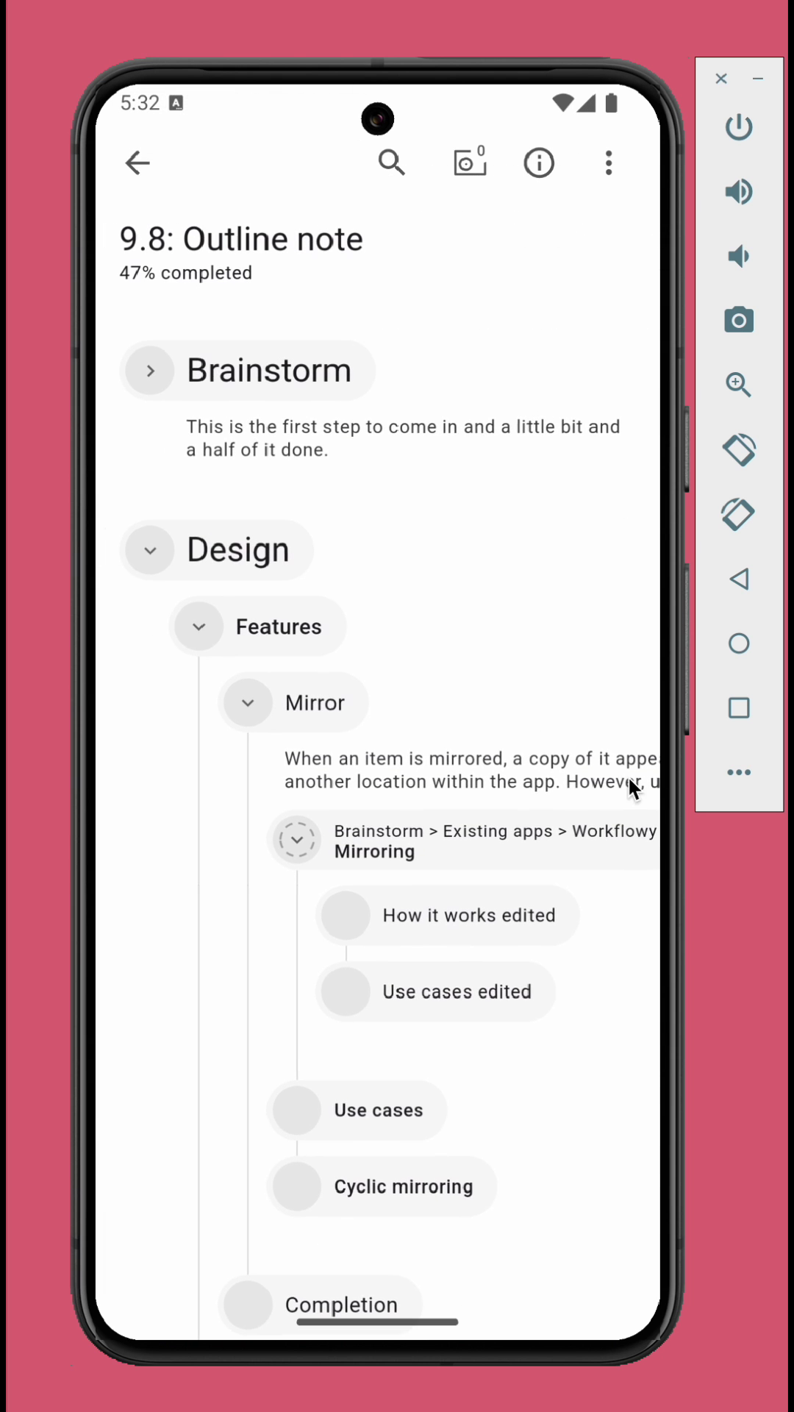
pyautogui.click(154, 546)
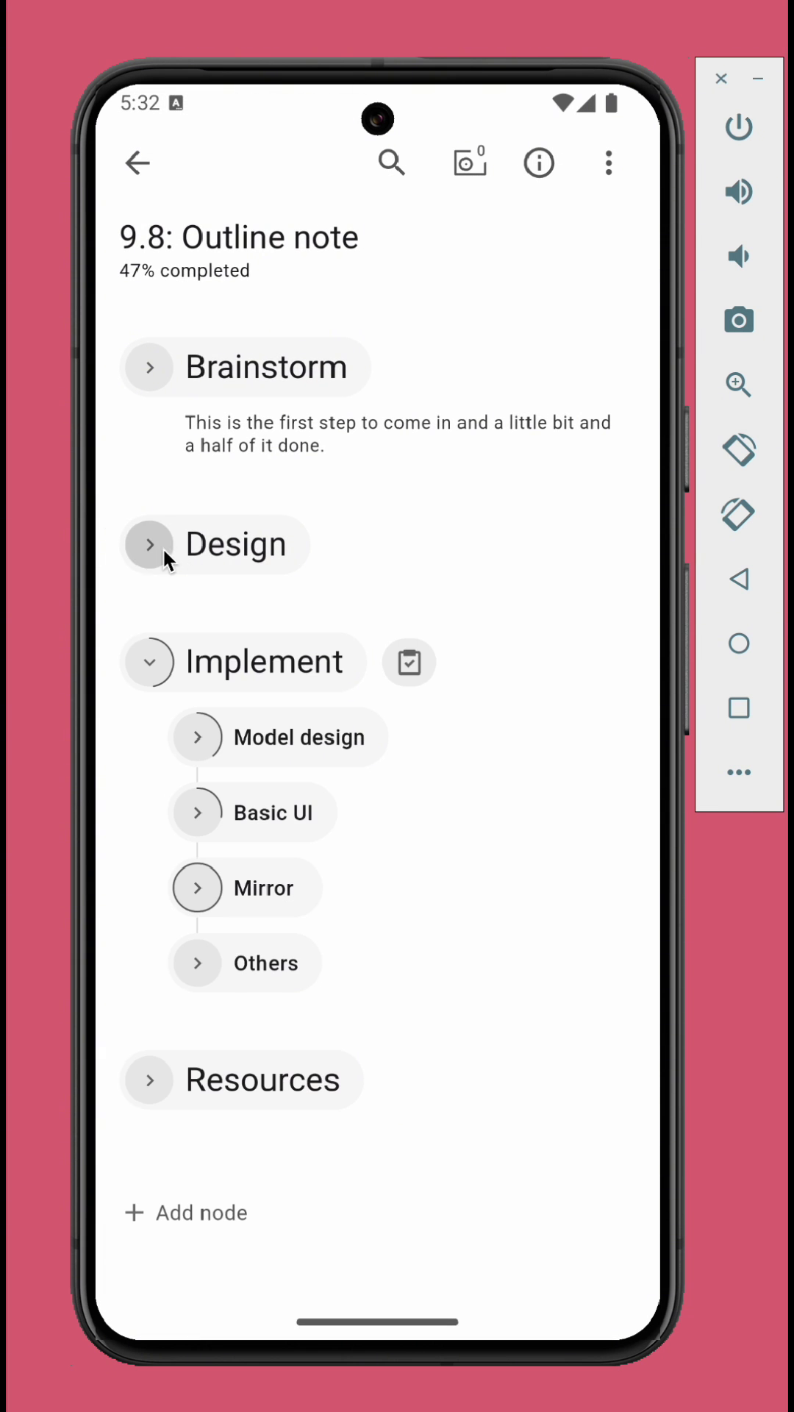
# Capture a snapshot of the 9.8: Outline note and browse its Model design node.
pyautogui.click(478, 168)
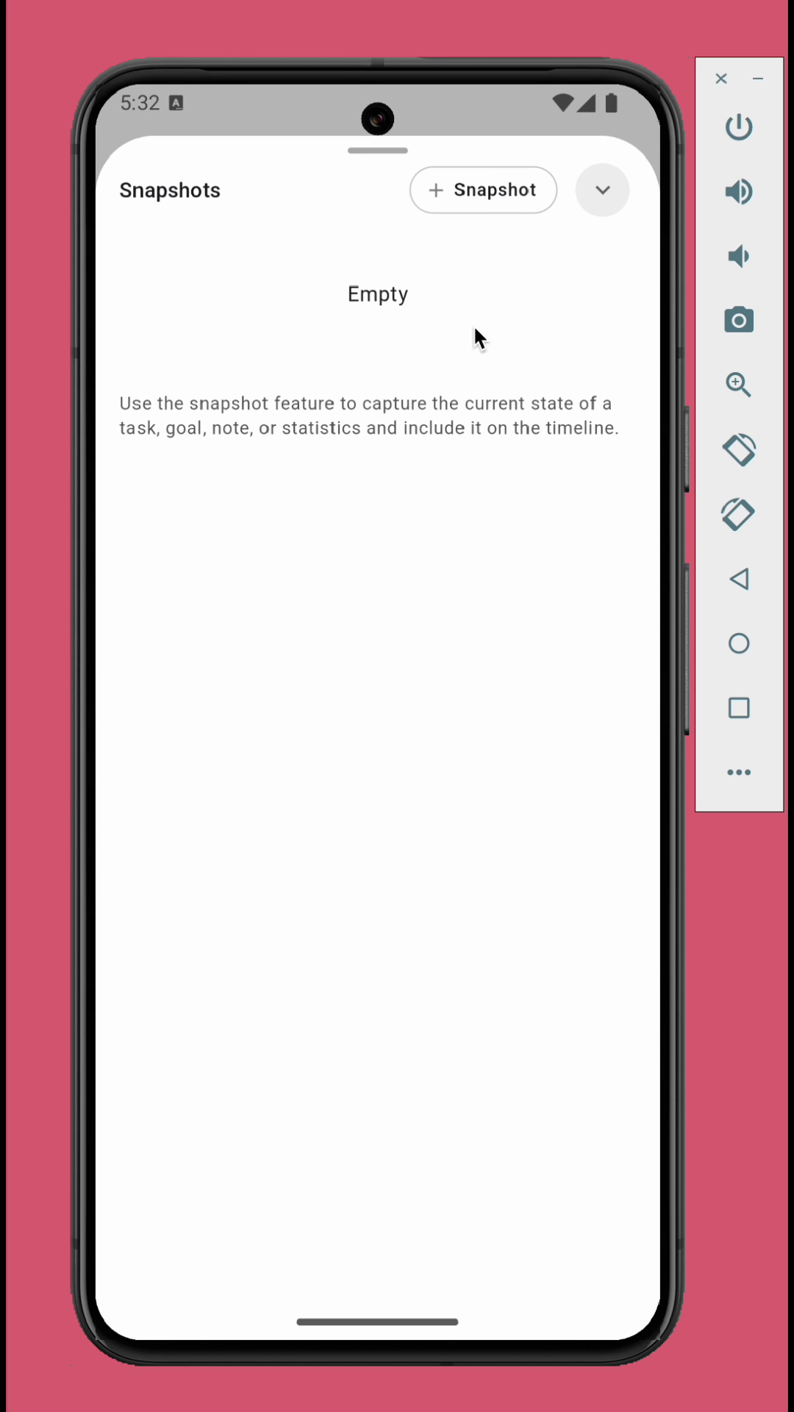
pyautogui.click(501, 190)
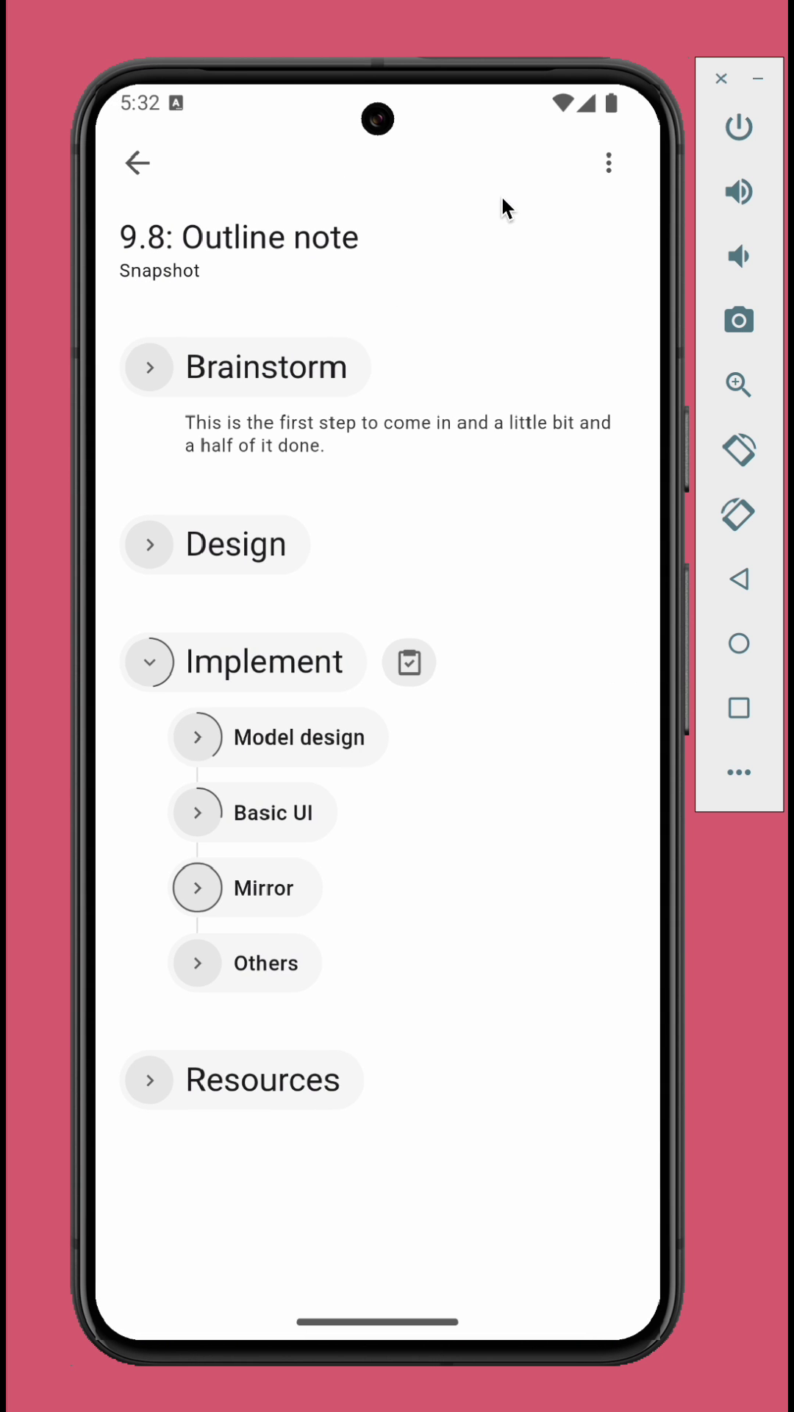
pyautogui.click(199, 741)
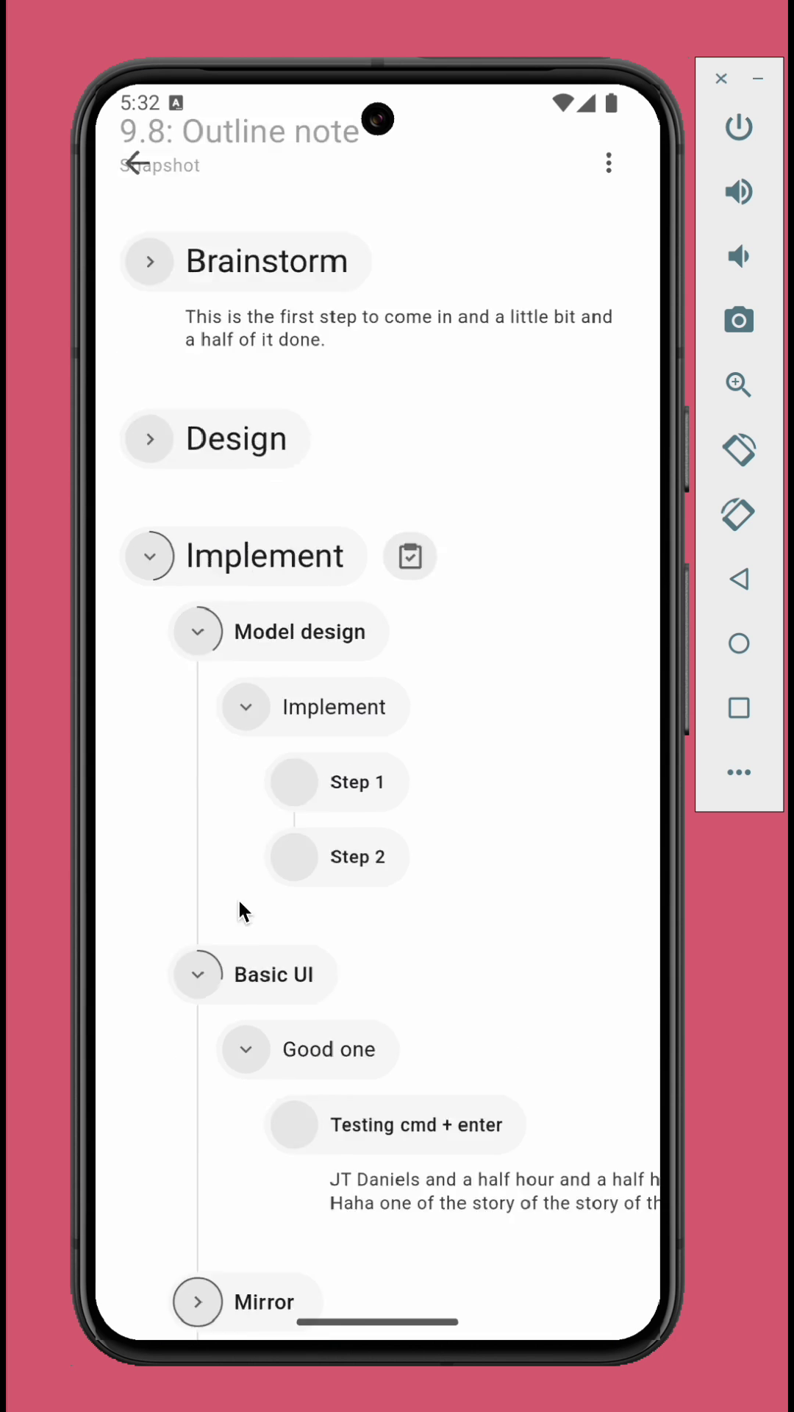
pyautogui.scroll(5, 380, 778)
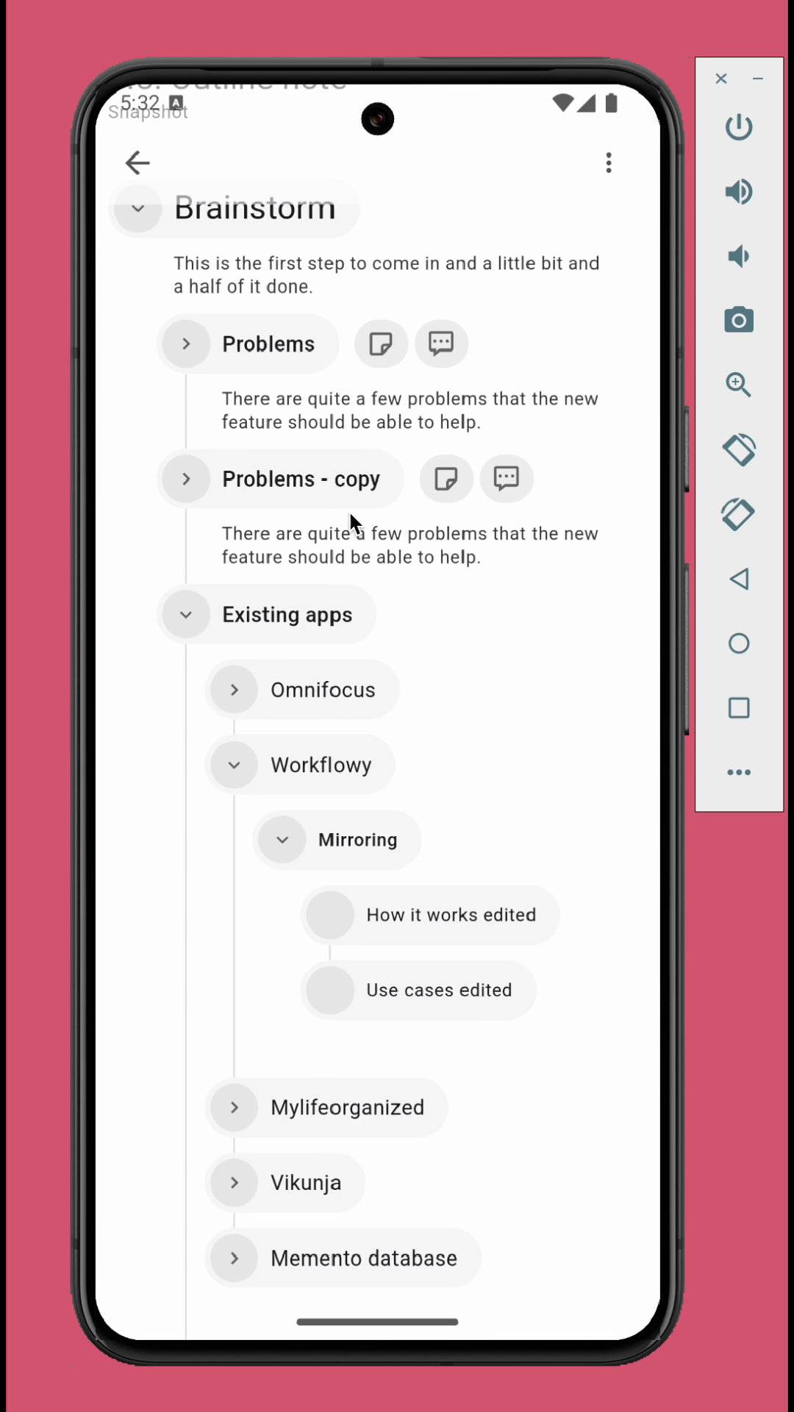
pyautogui.click(138, 164)
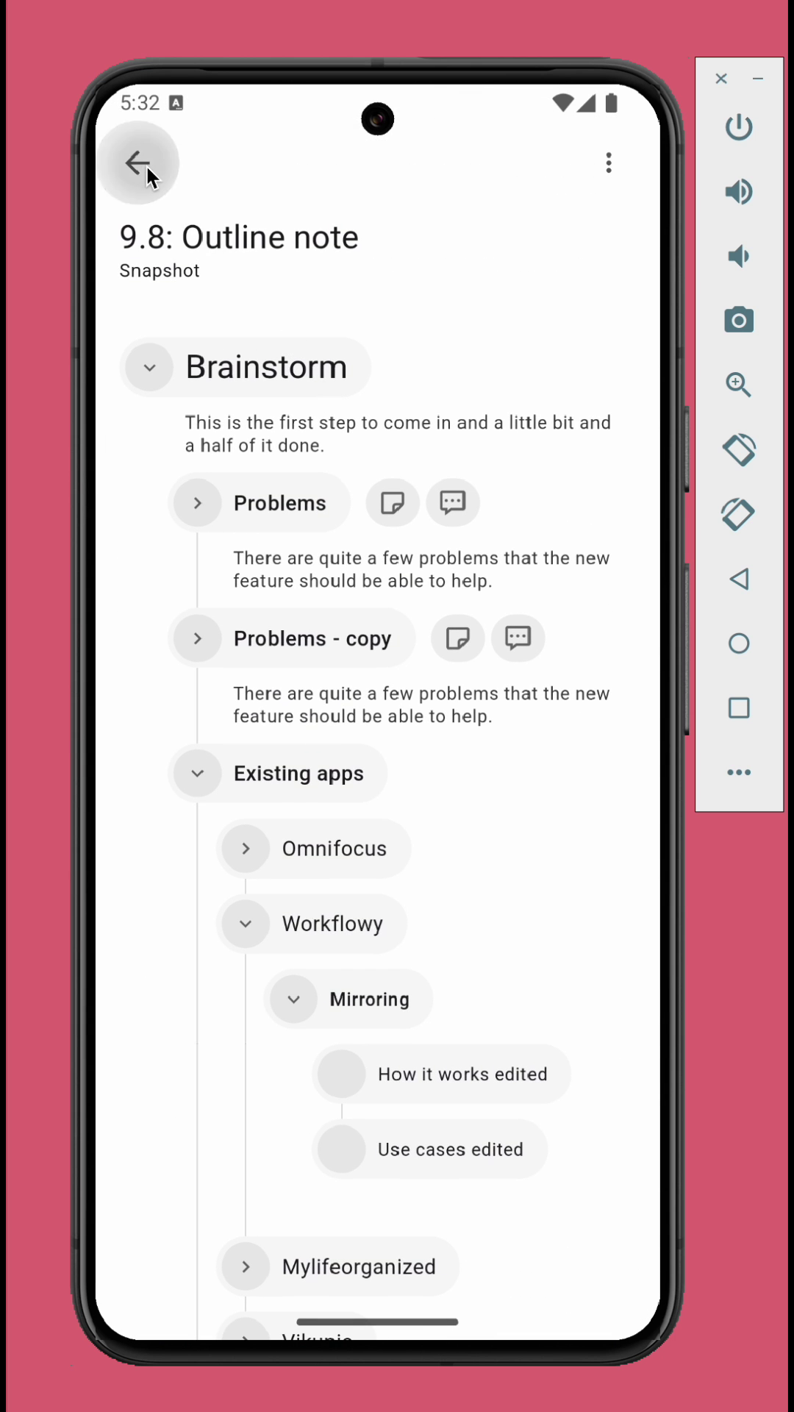
pyautogui.click(603, 190)
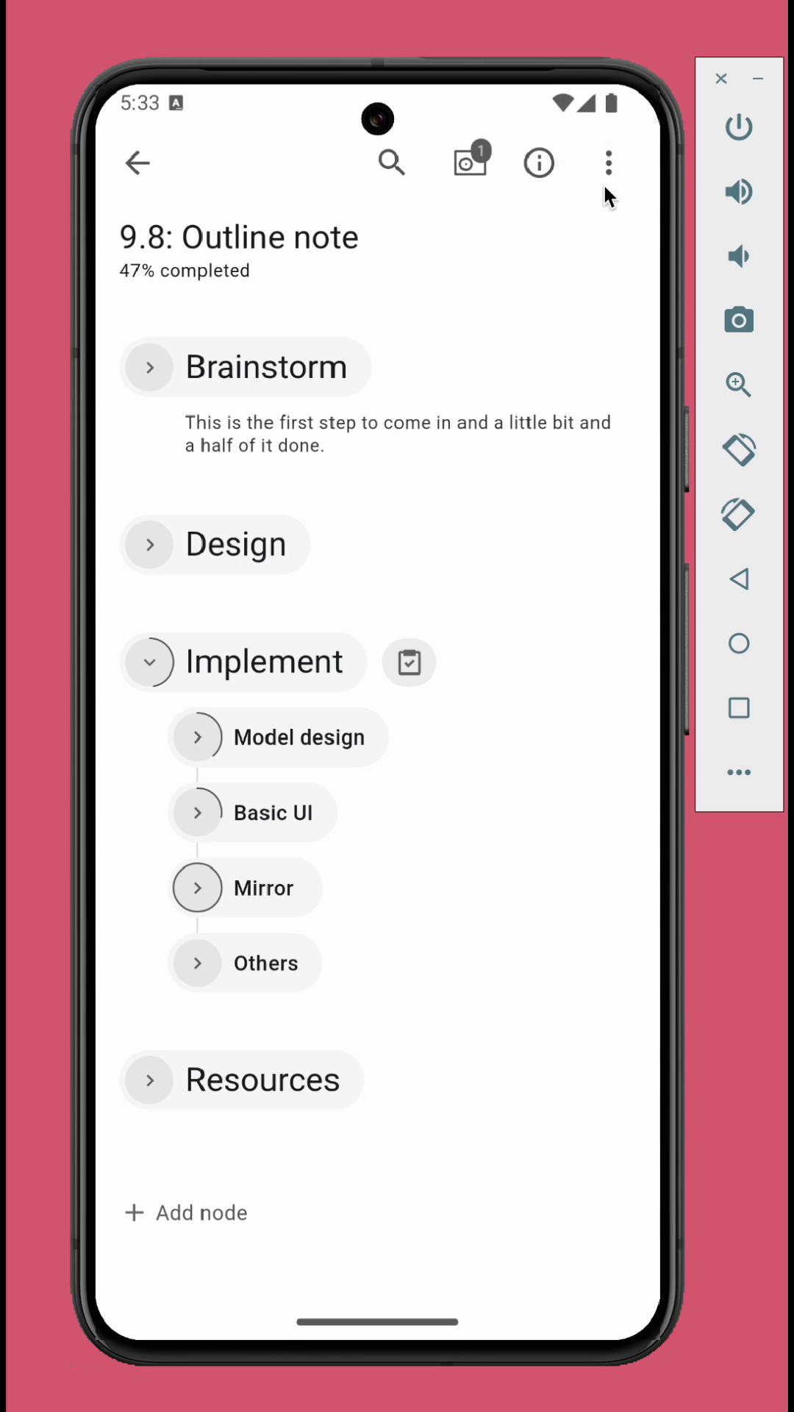
# Open the 'Work 10 hours a week' goal from the navigation drawer.
pyautogui.click(151, 159)
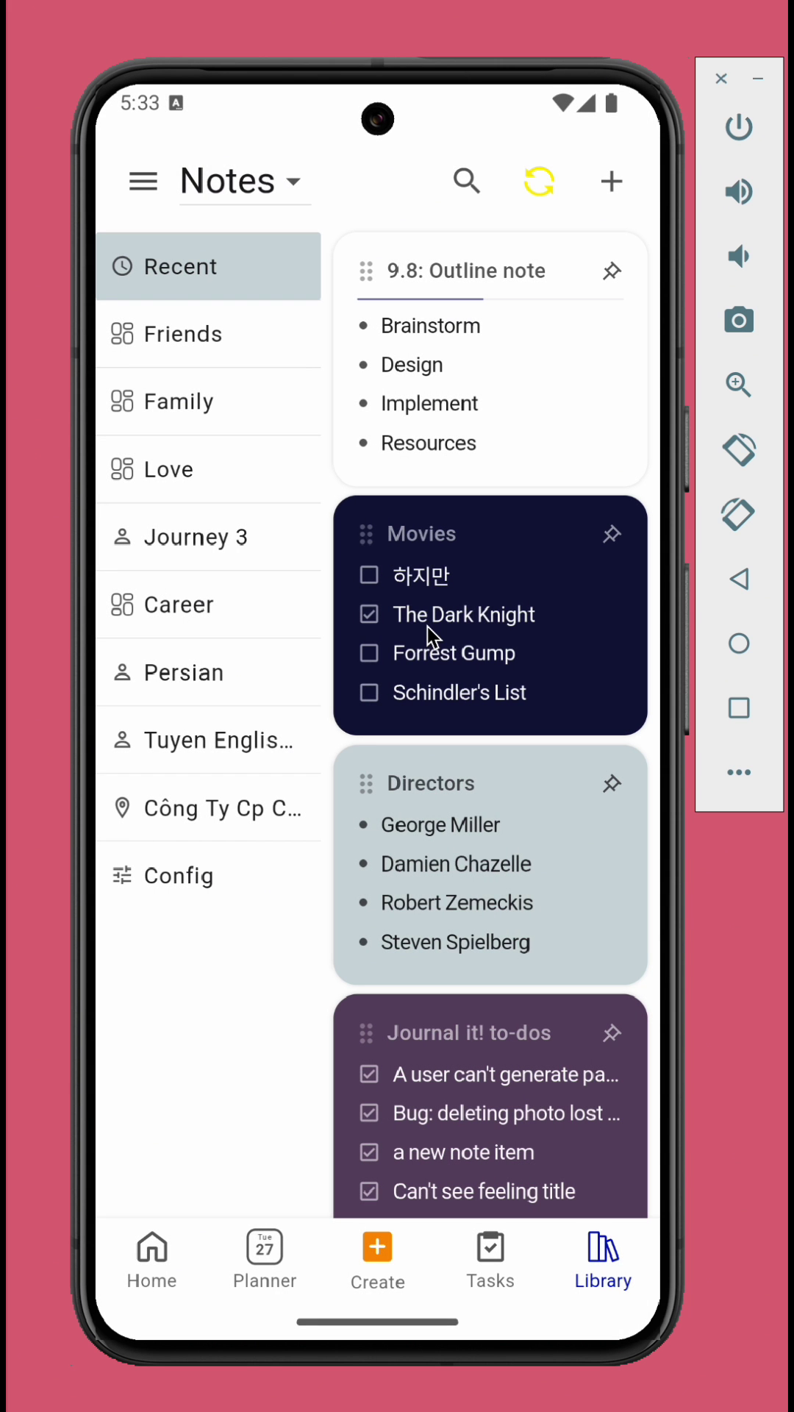
pyautogui.click(144, 182)
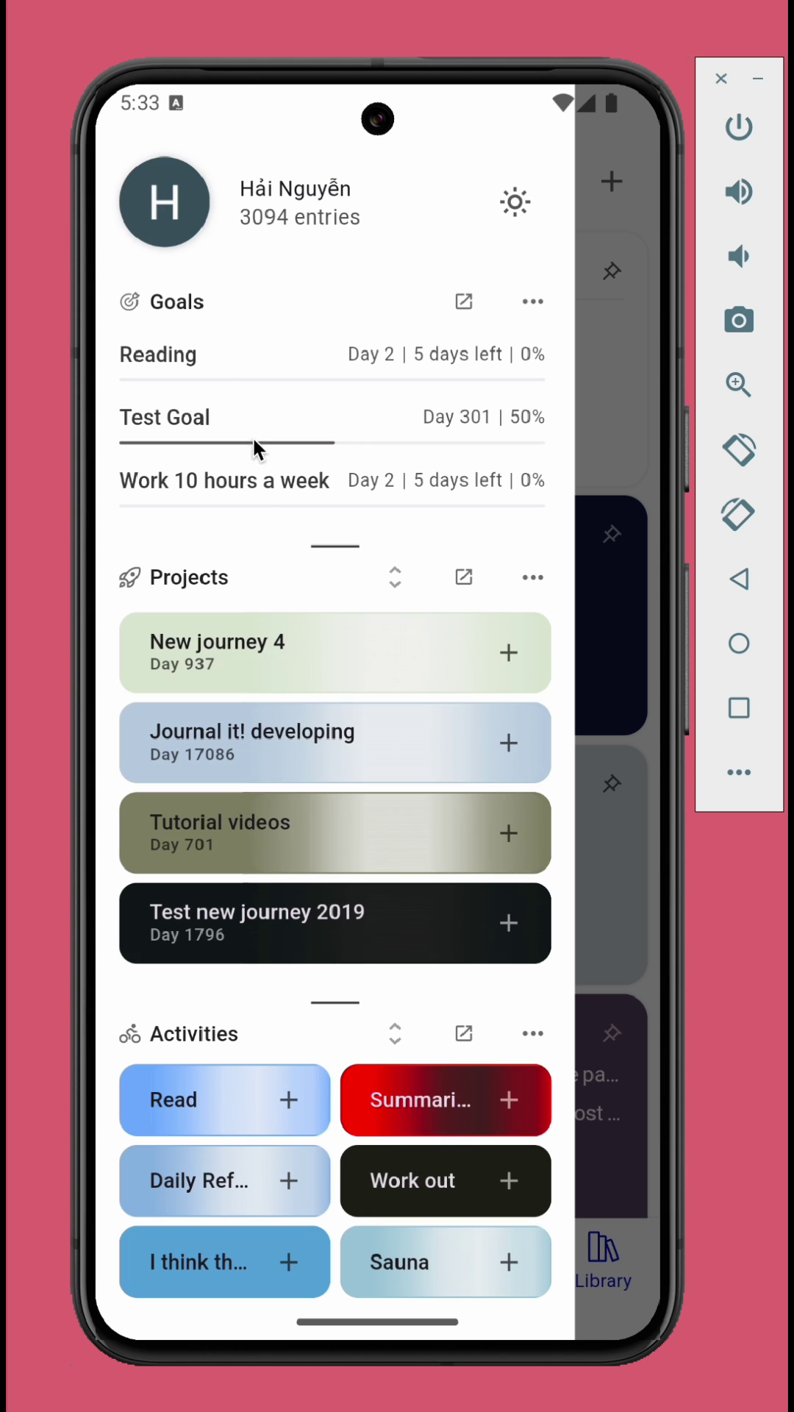
pyautogui.click(262, 479)
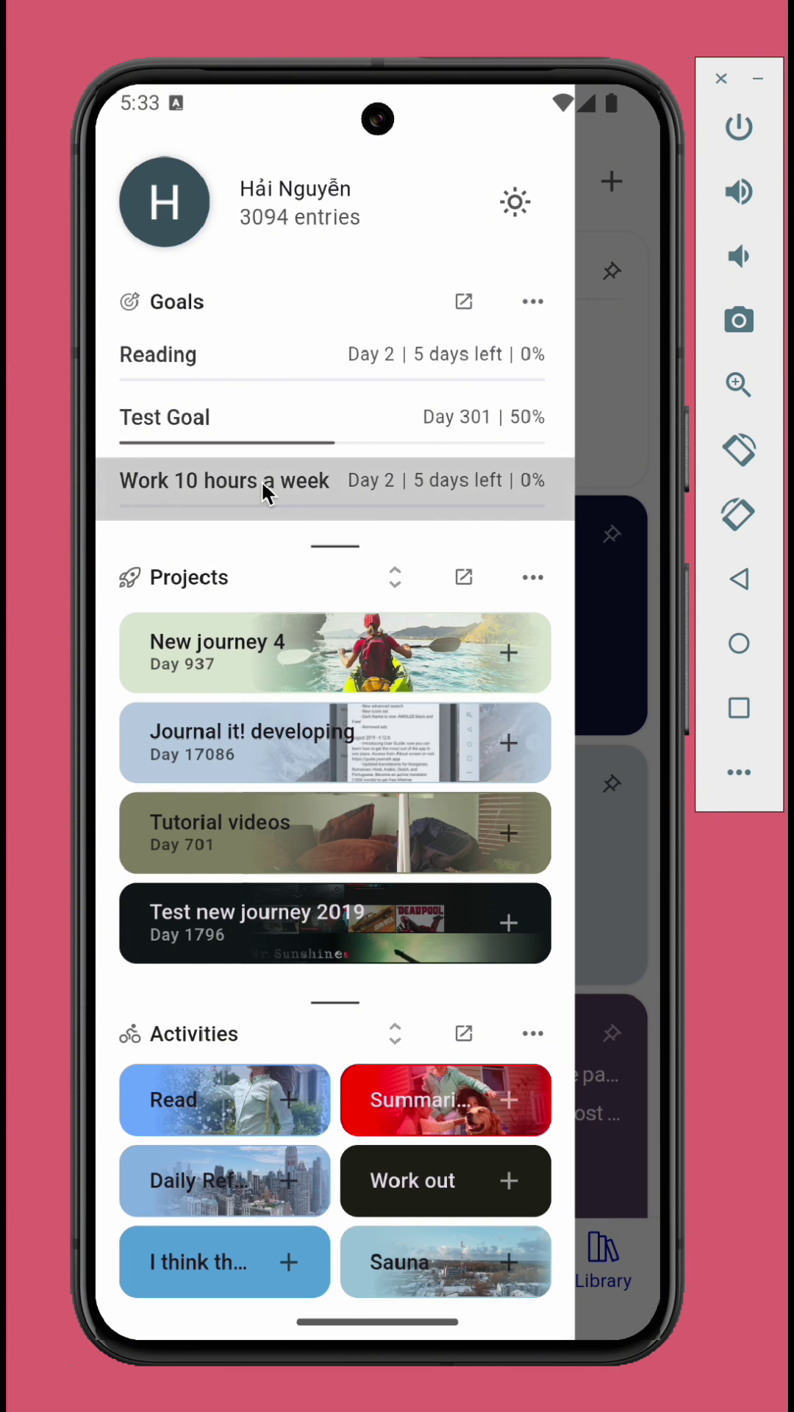
# Add a primary Time spent KPI on the Career and Edu organizers targeting 100:00, then return Home.
pyautogui.click(590, 738)
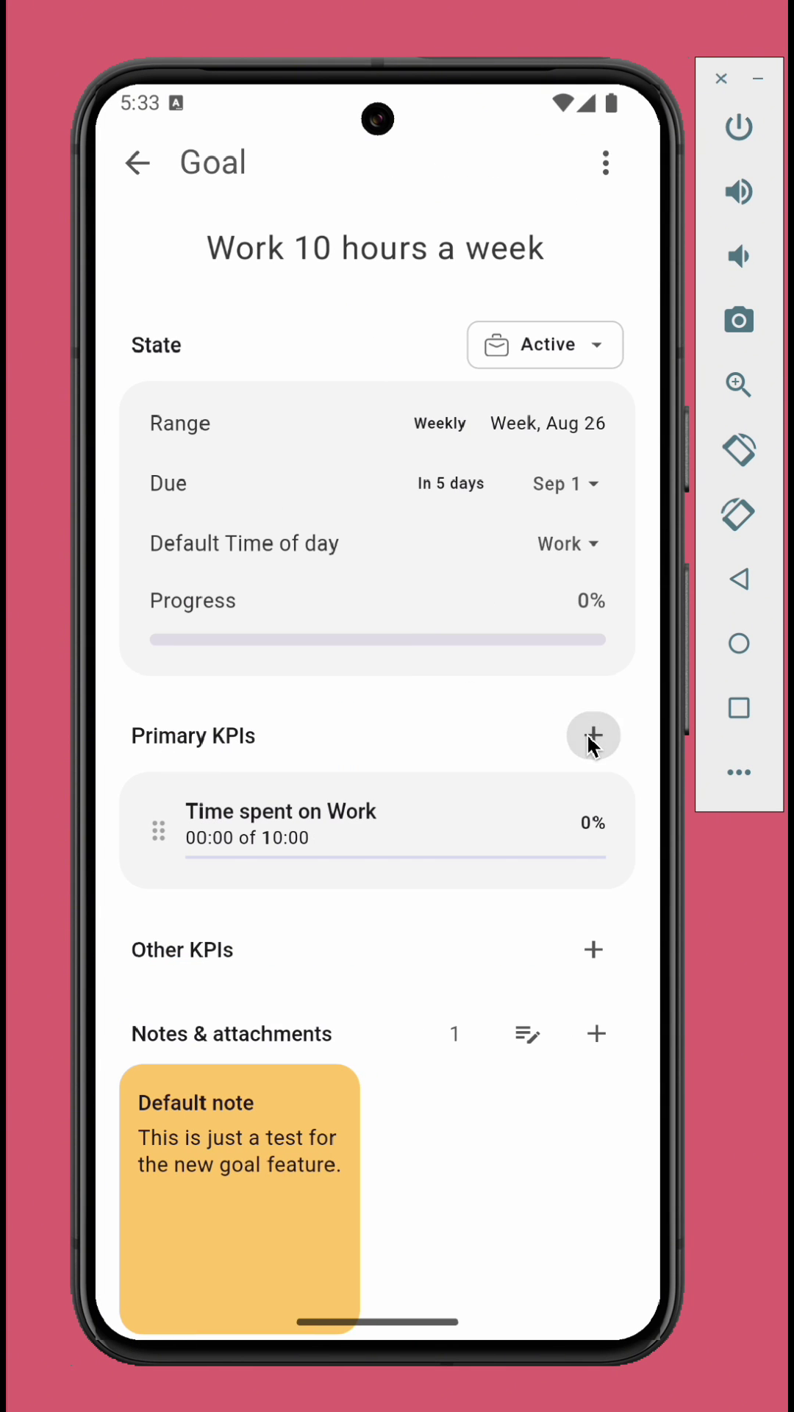
pyautogui.click(392, 1109)
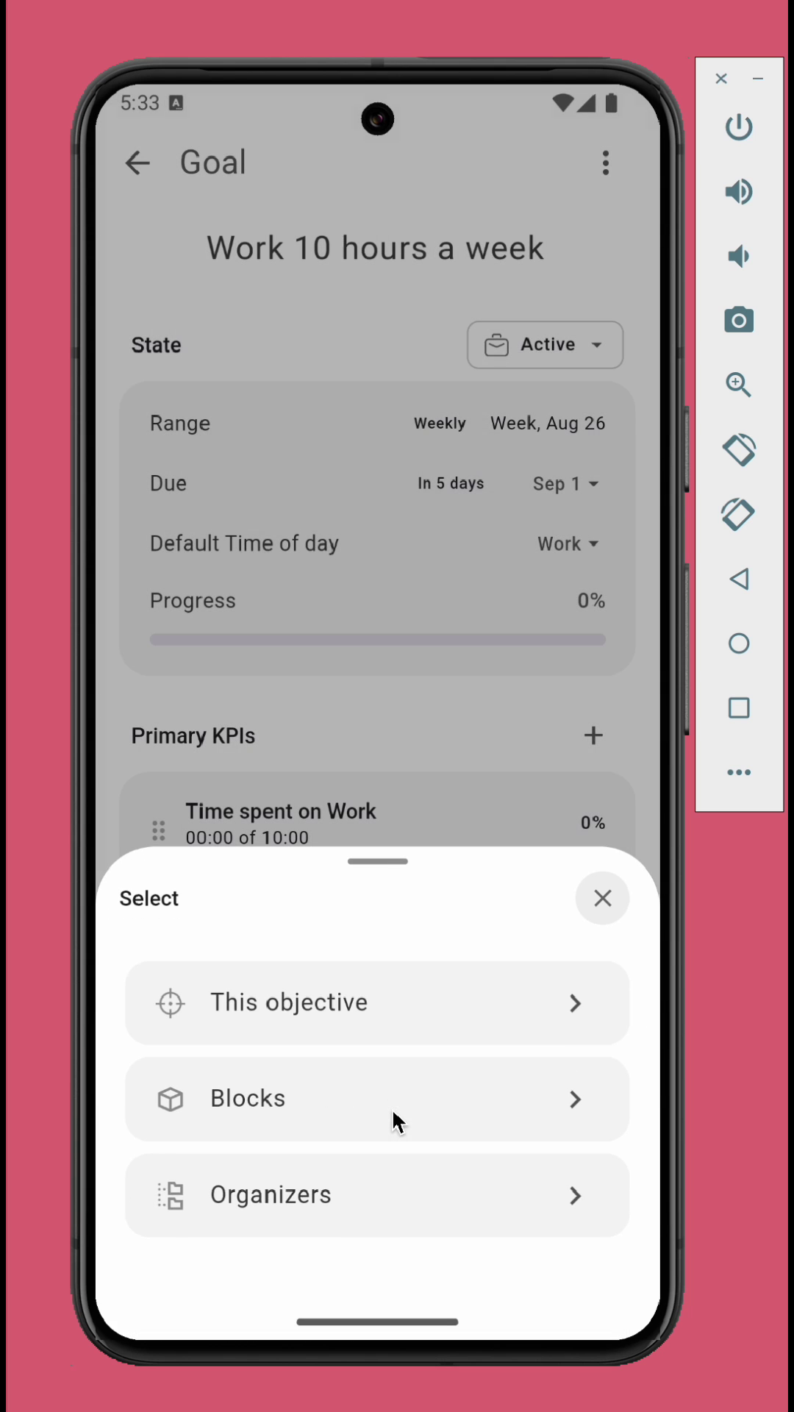
pyautogui.click(391, 1200)
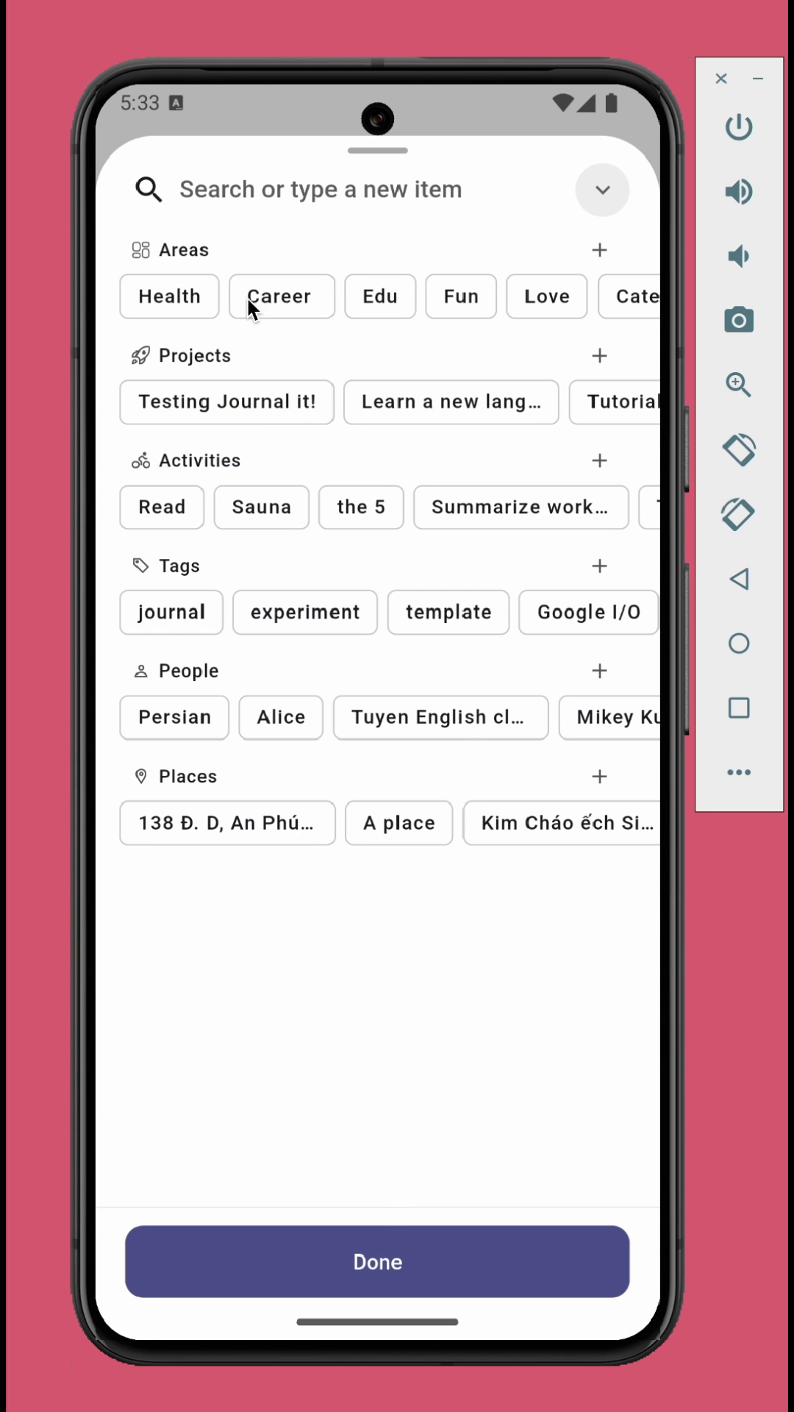
pyautogui.click(279, 298)
pyautogui.click(373, 294)
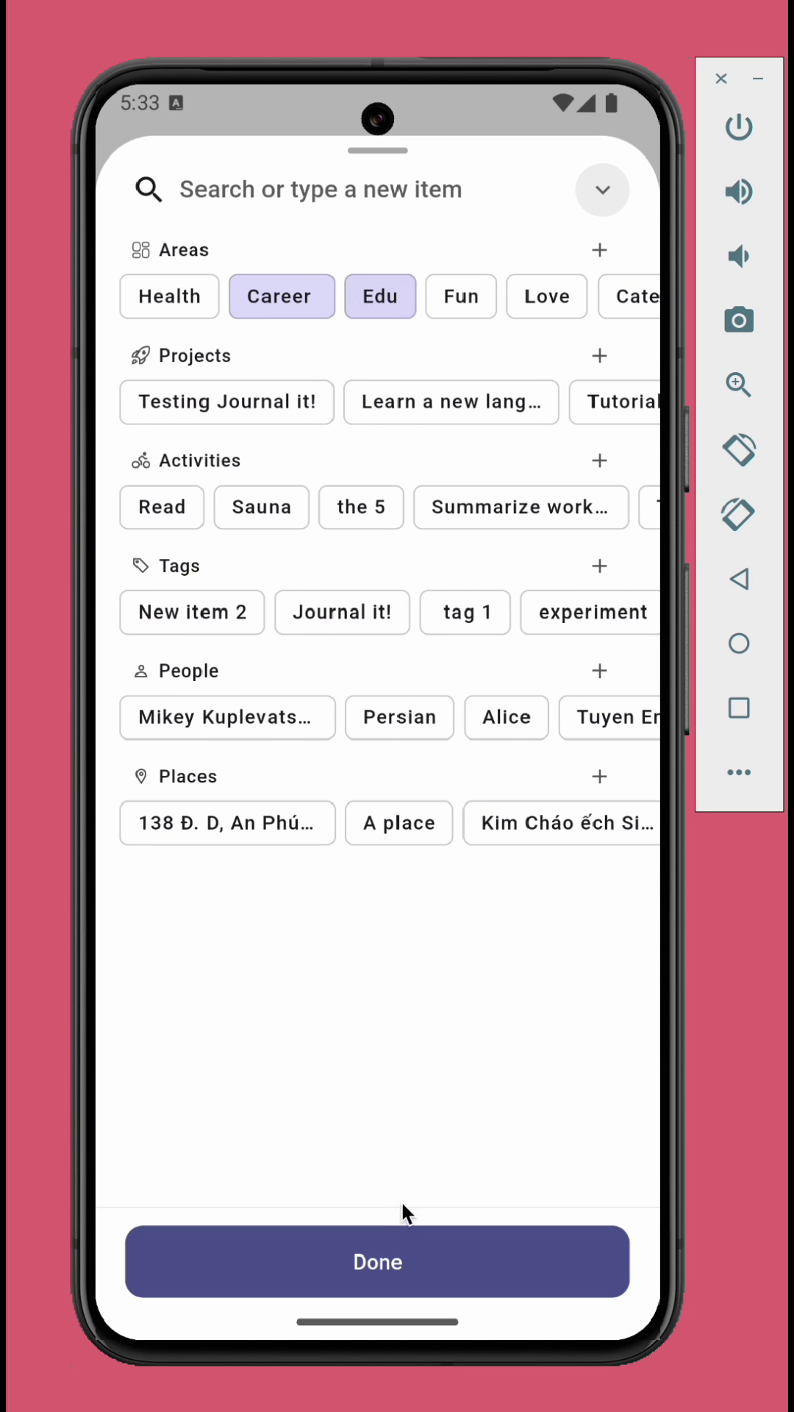
pyautogui.click(407, 1254)
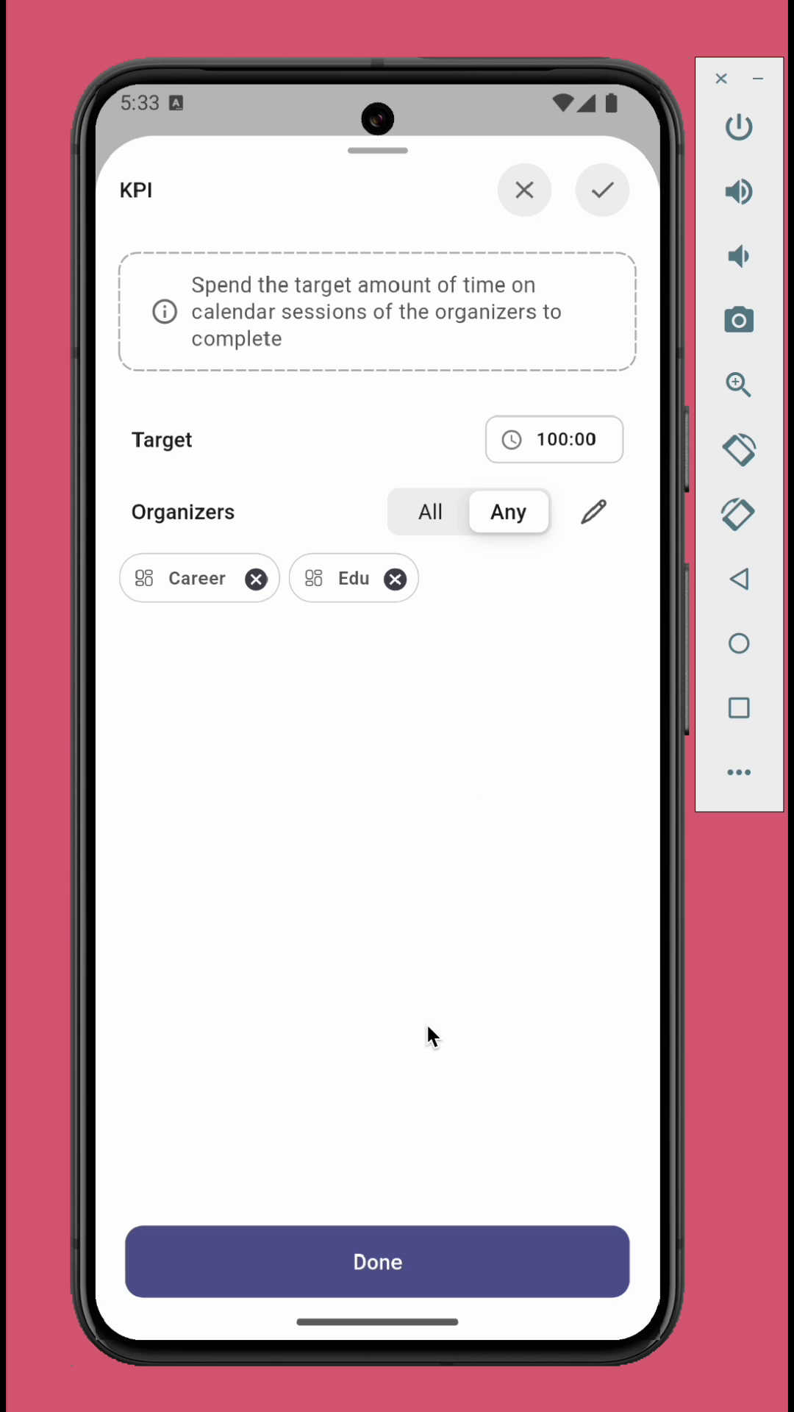
pyautogui.click(407, 1259)
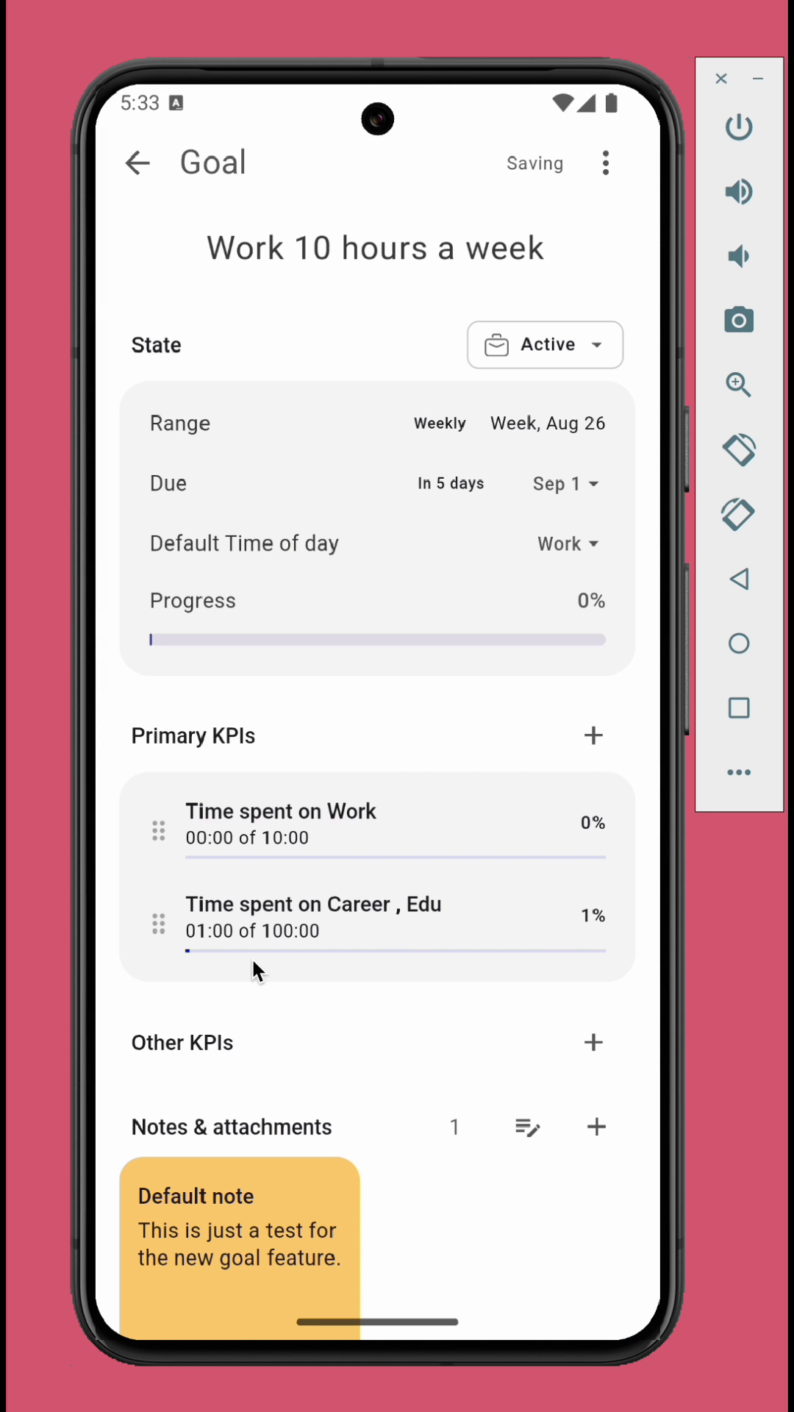
pyautogui.click(137, 161)
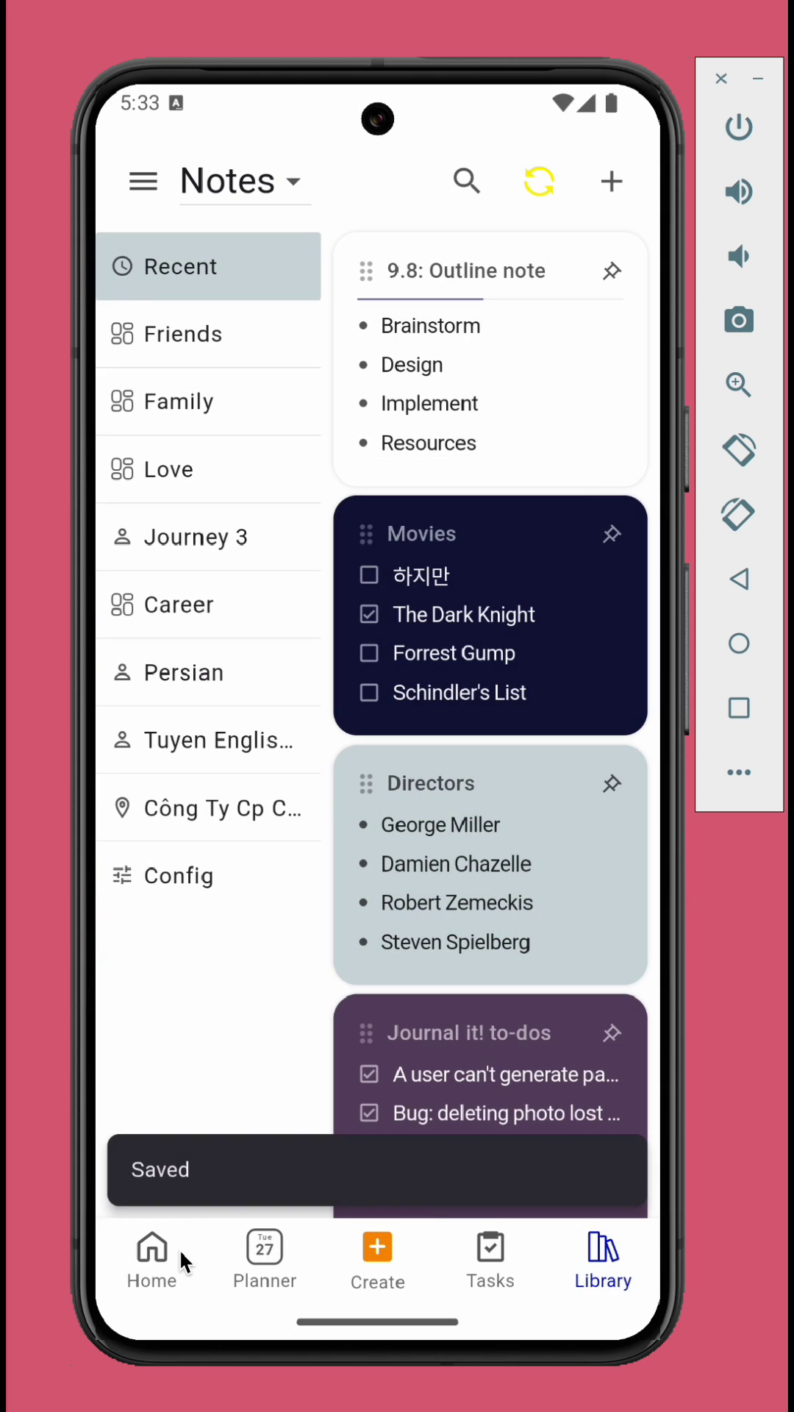
pyautogui.click(154, 1253)
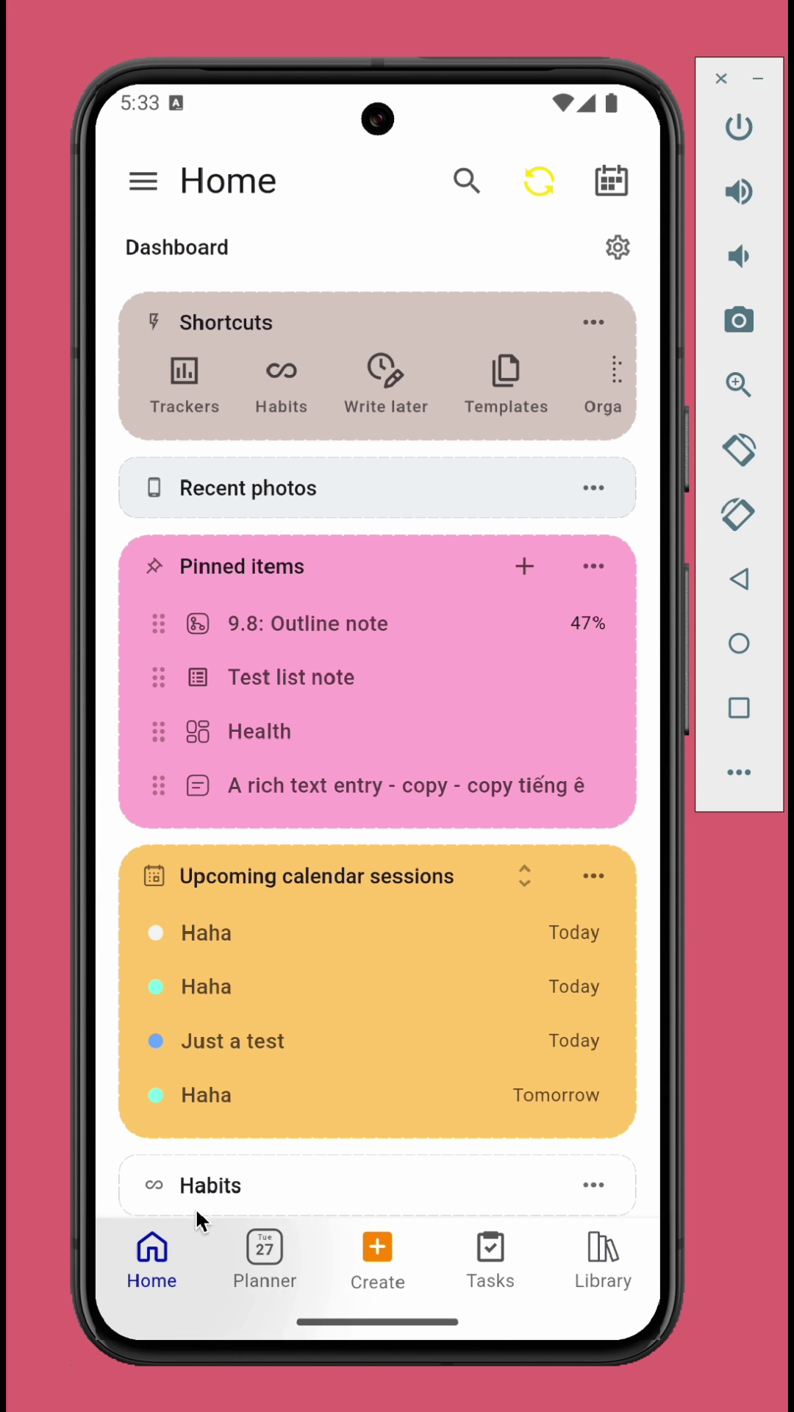